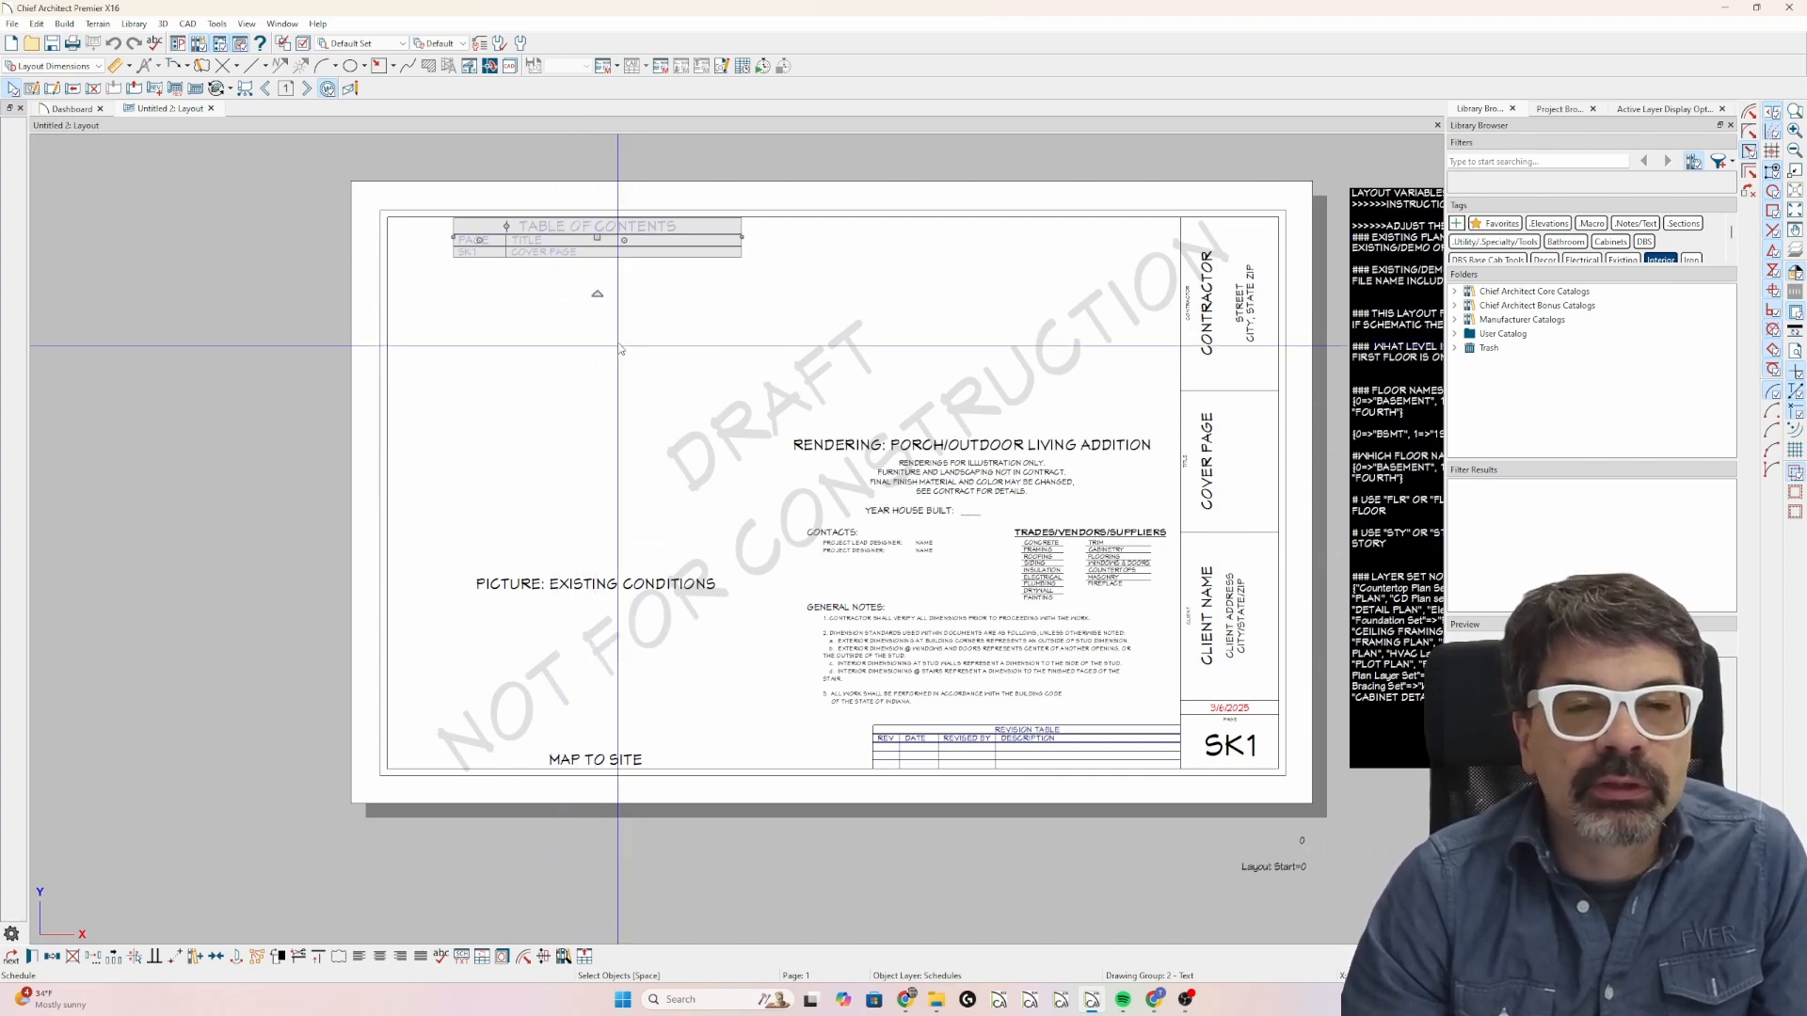
# Set the minimum number of rows in the table of contents schedule to 60.
pyautogui.hotkey('ctrl', 'e')
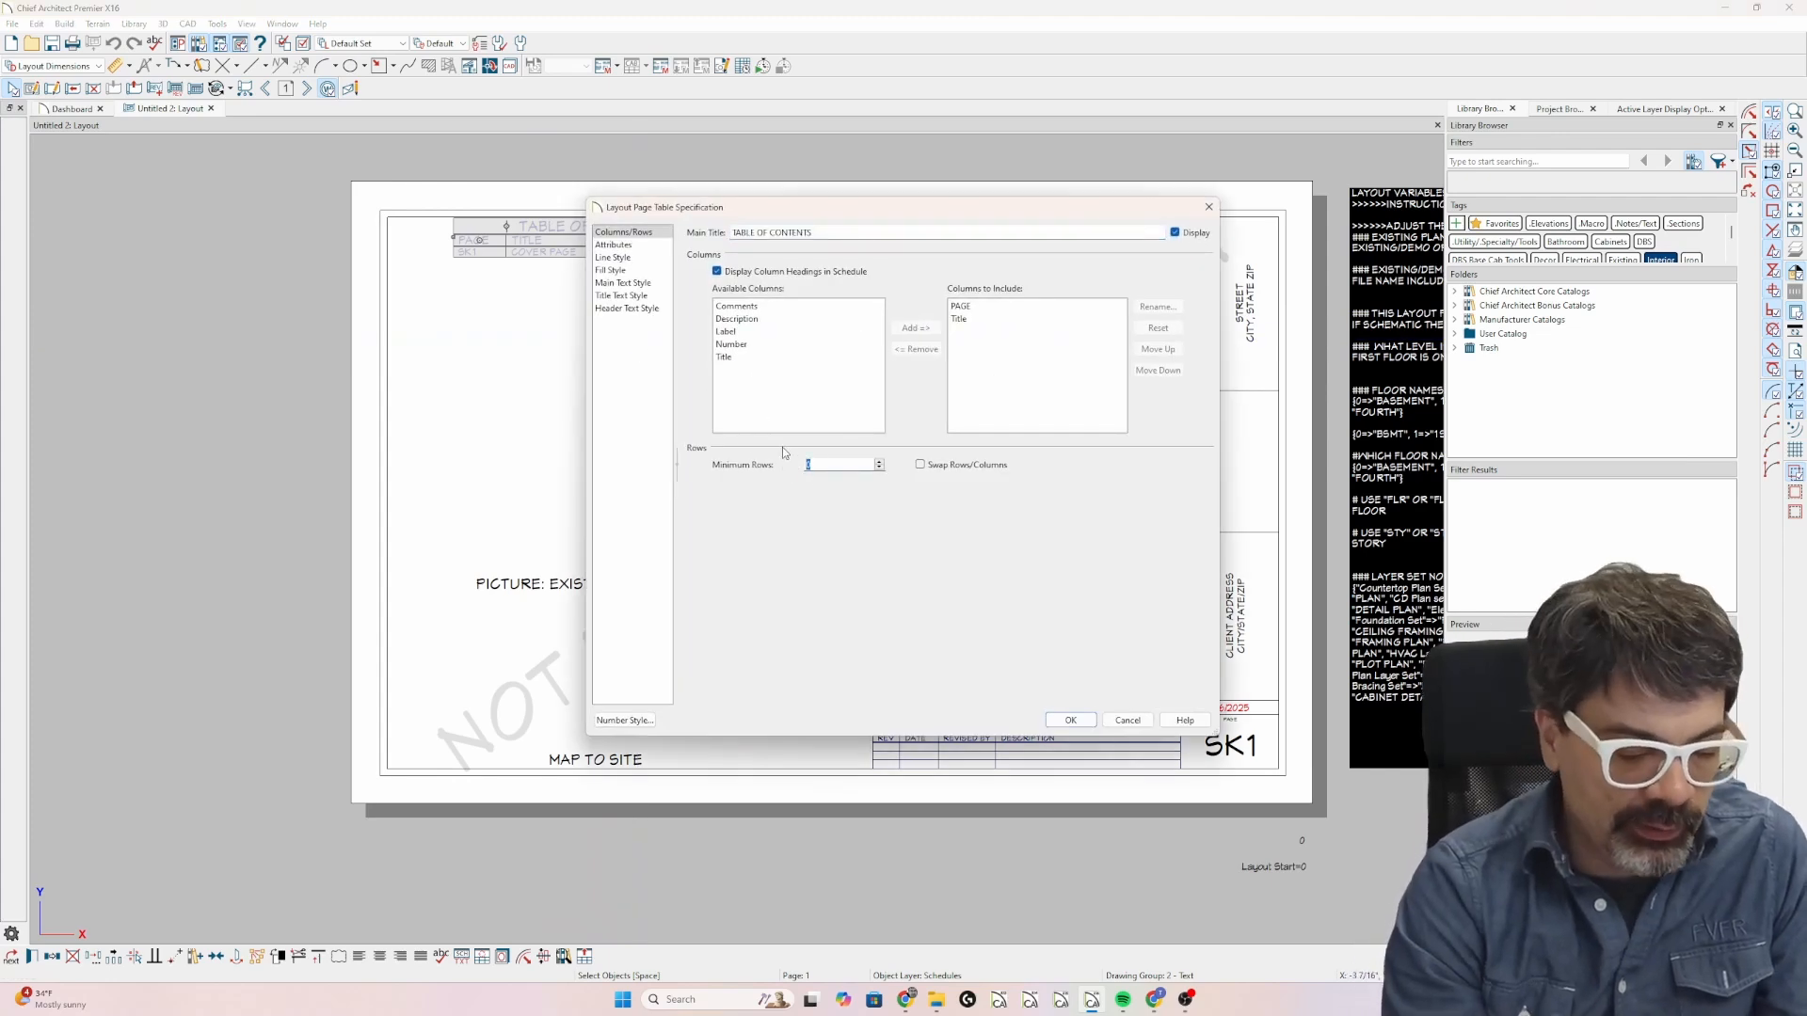
pyautogui.press('Return')
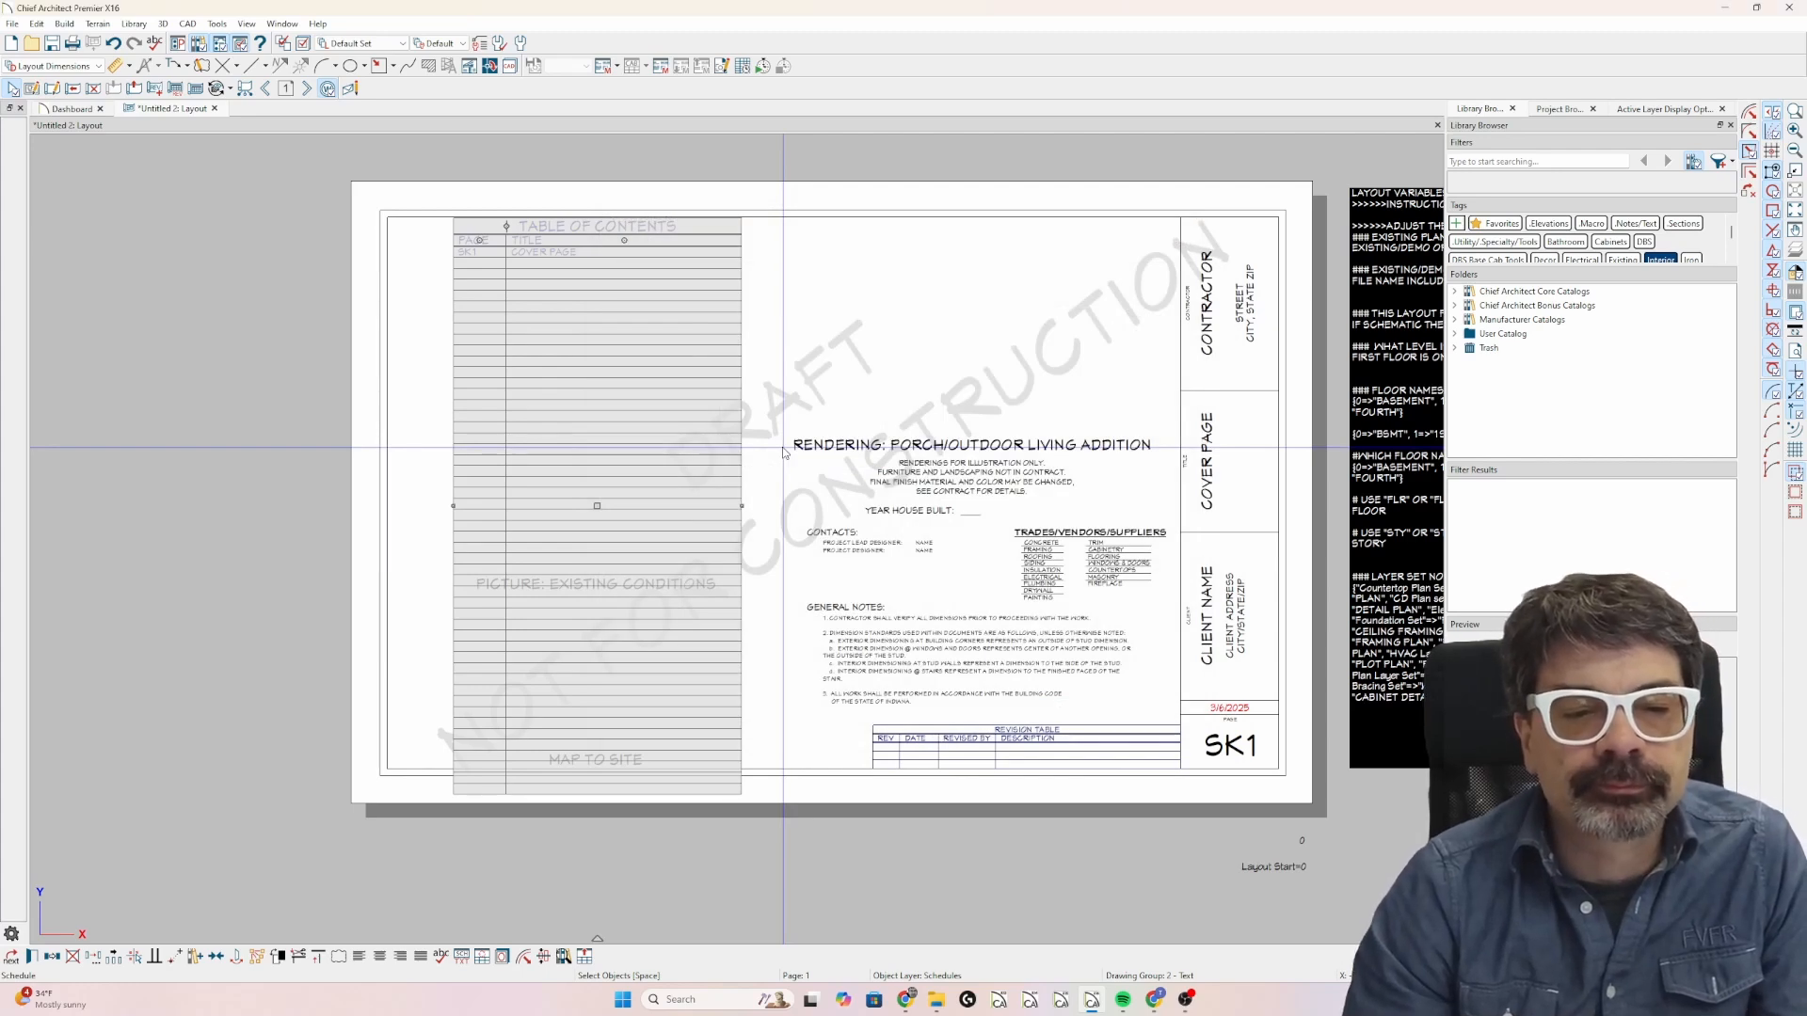
pyautogui.hotkey('ctrl', 'e')
pyautogui.press('Escape')
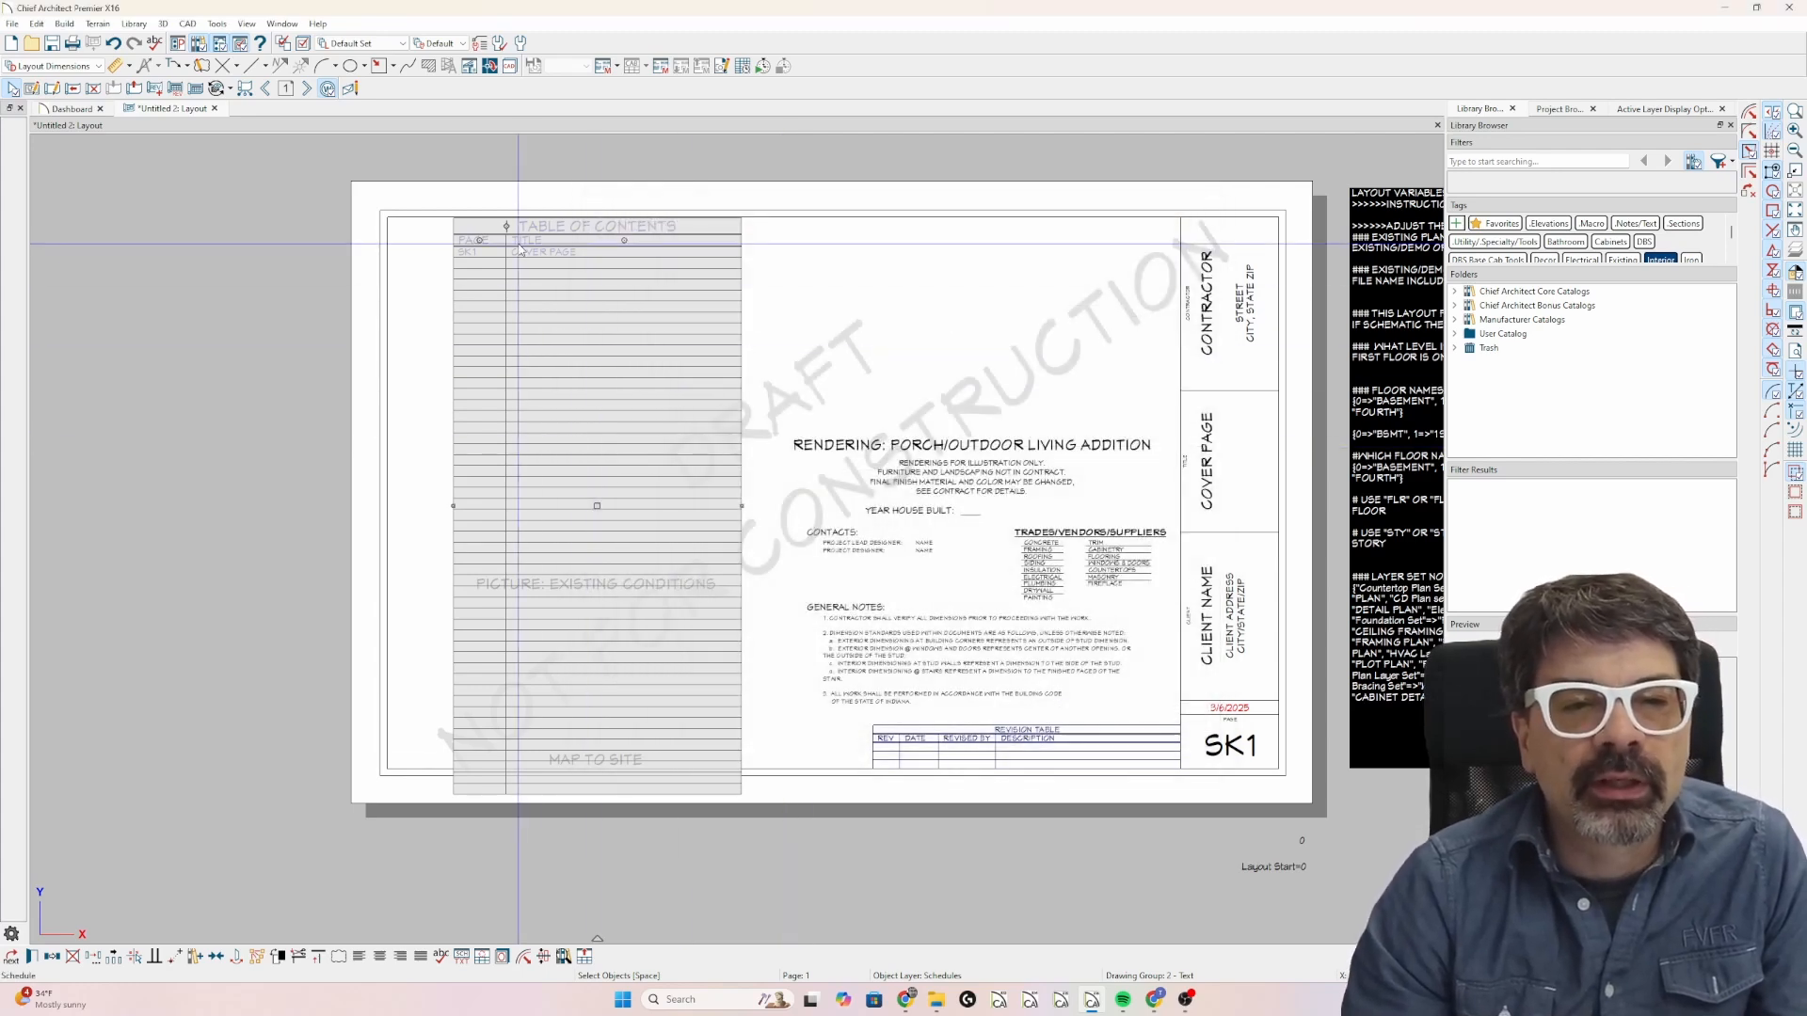
pyautogui.doubleClick(541, 458)
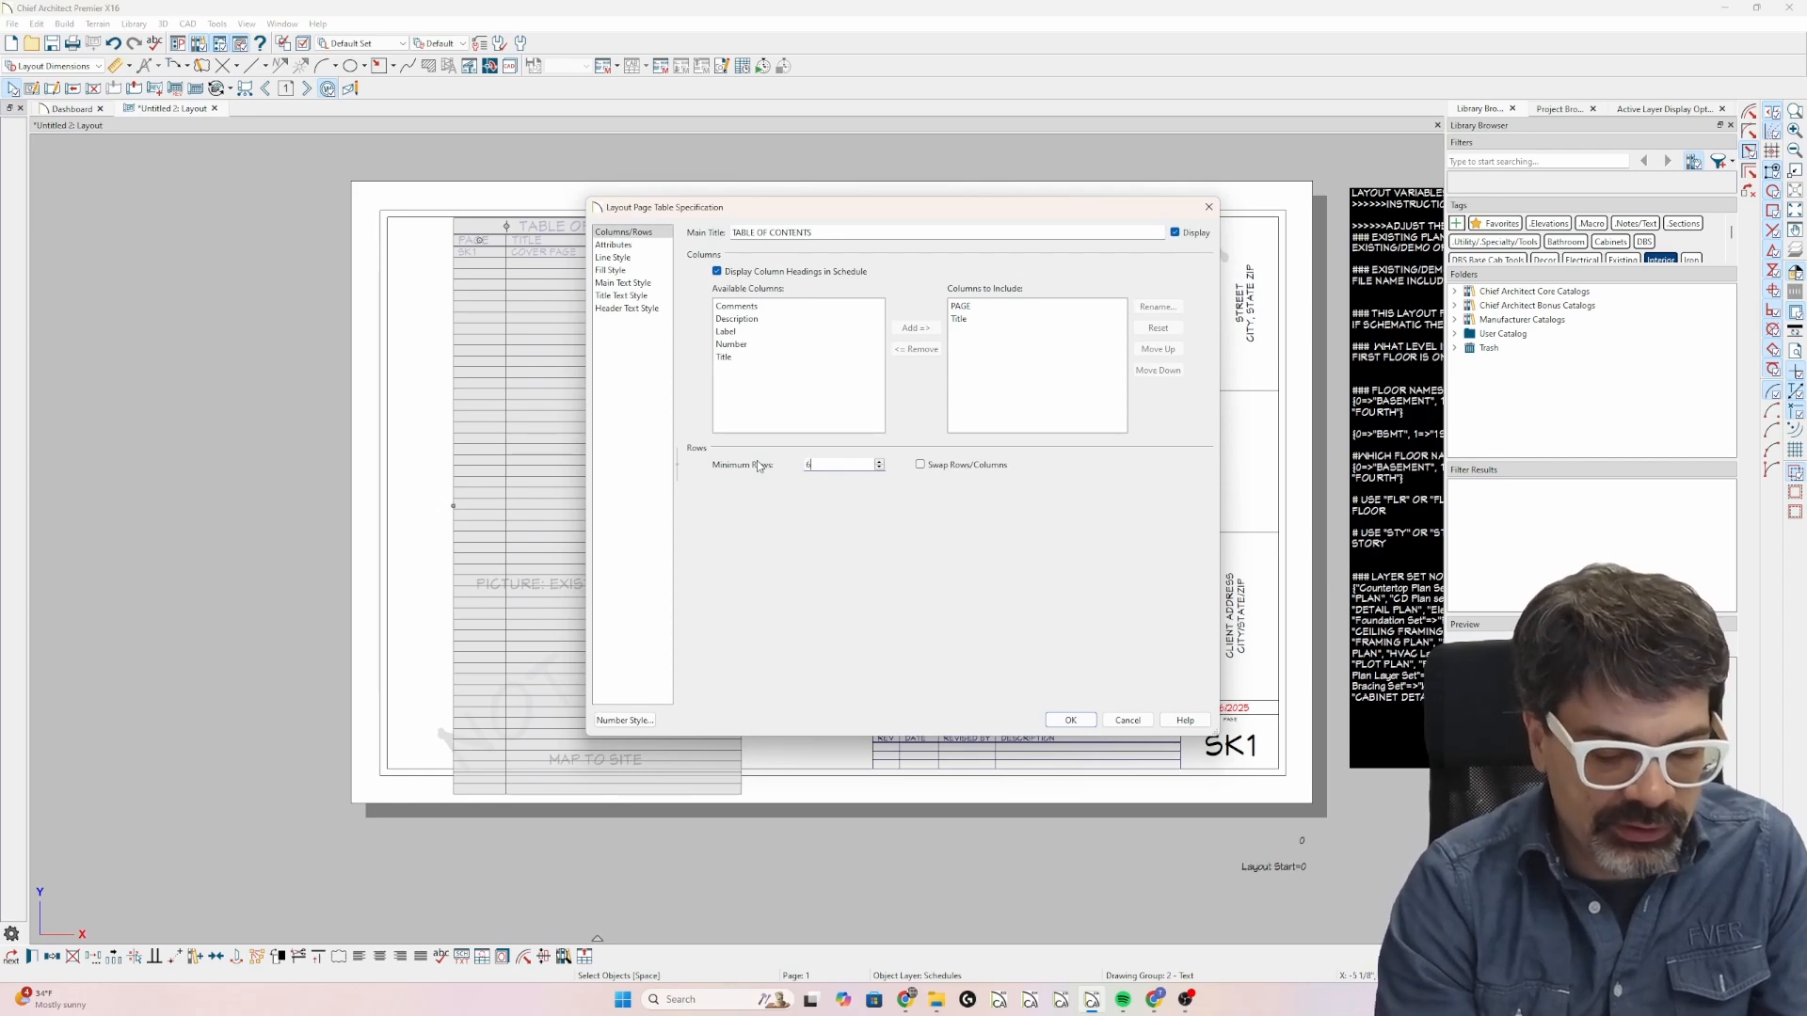
pyautogui.write('60')
pyautogui.press('Return')
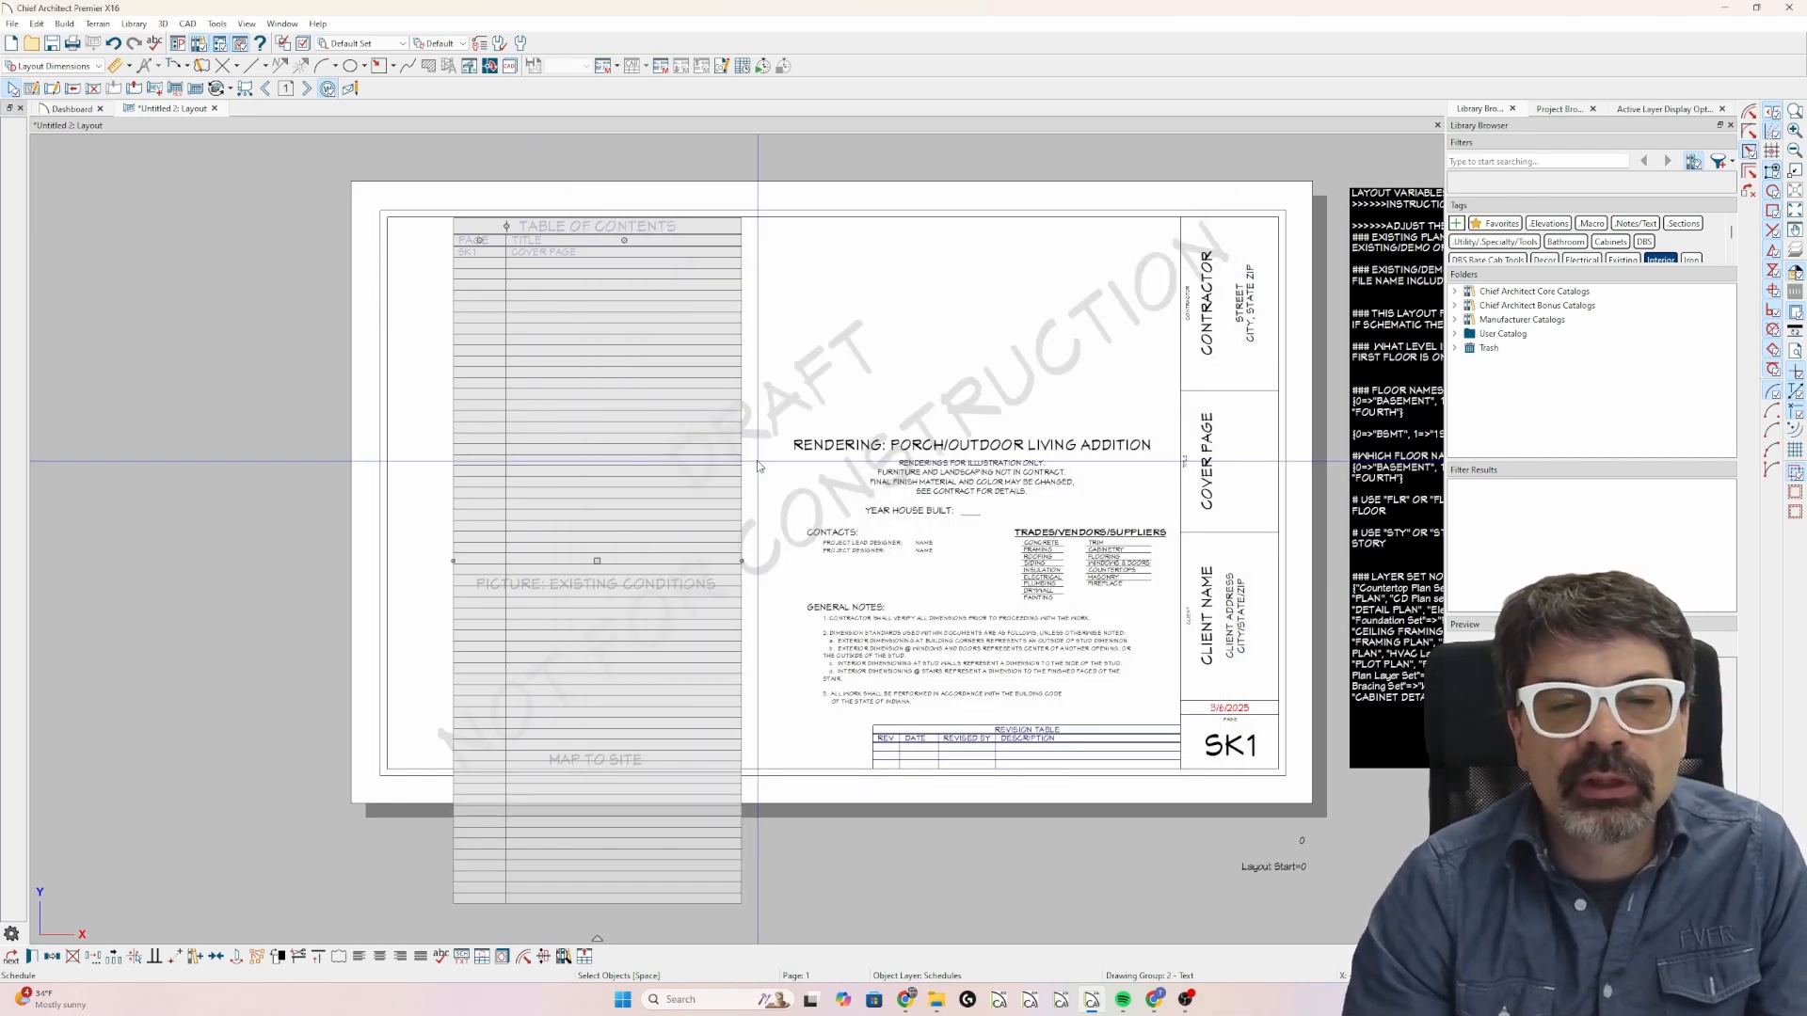
pyautogui.click(757, 462)
pyautogui.click(742, 449)
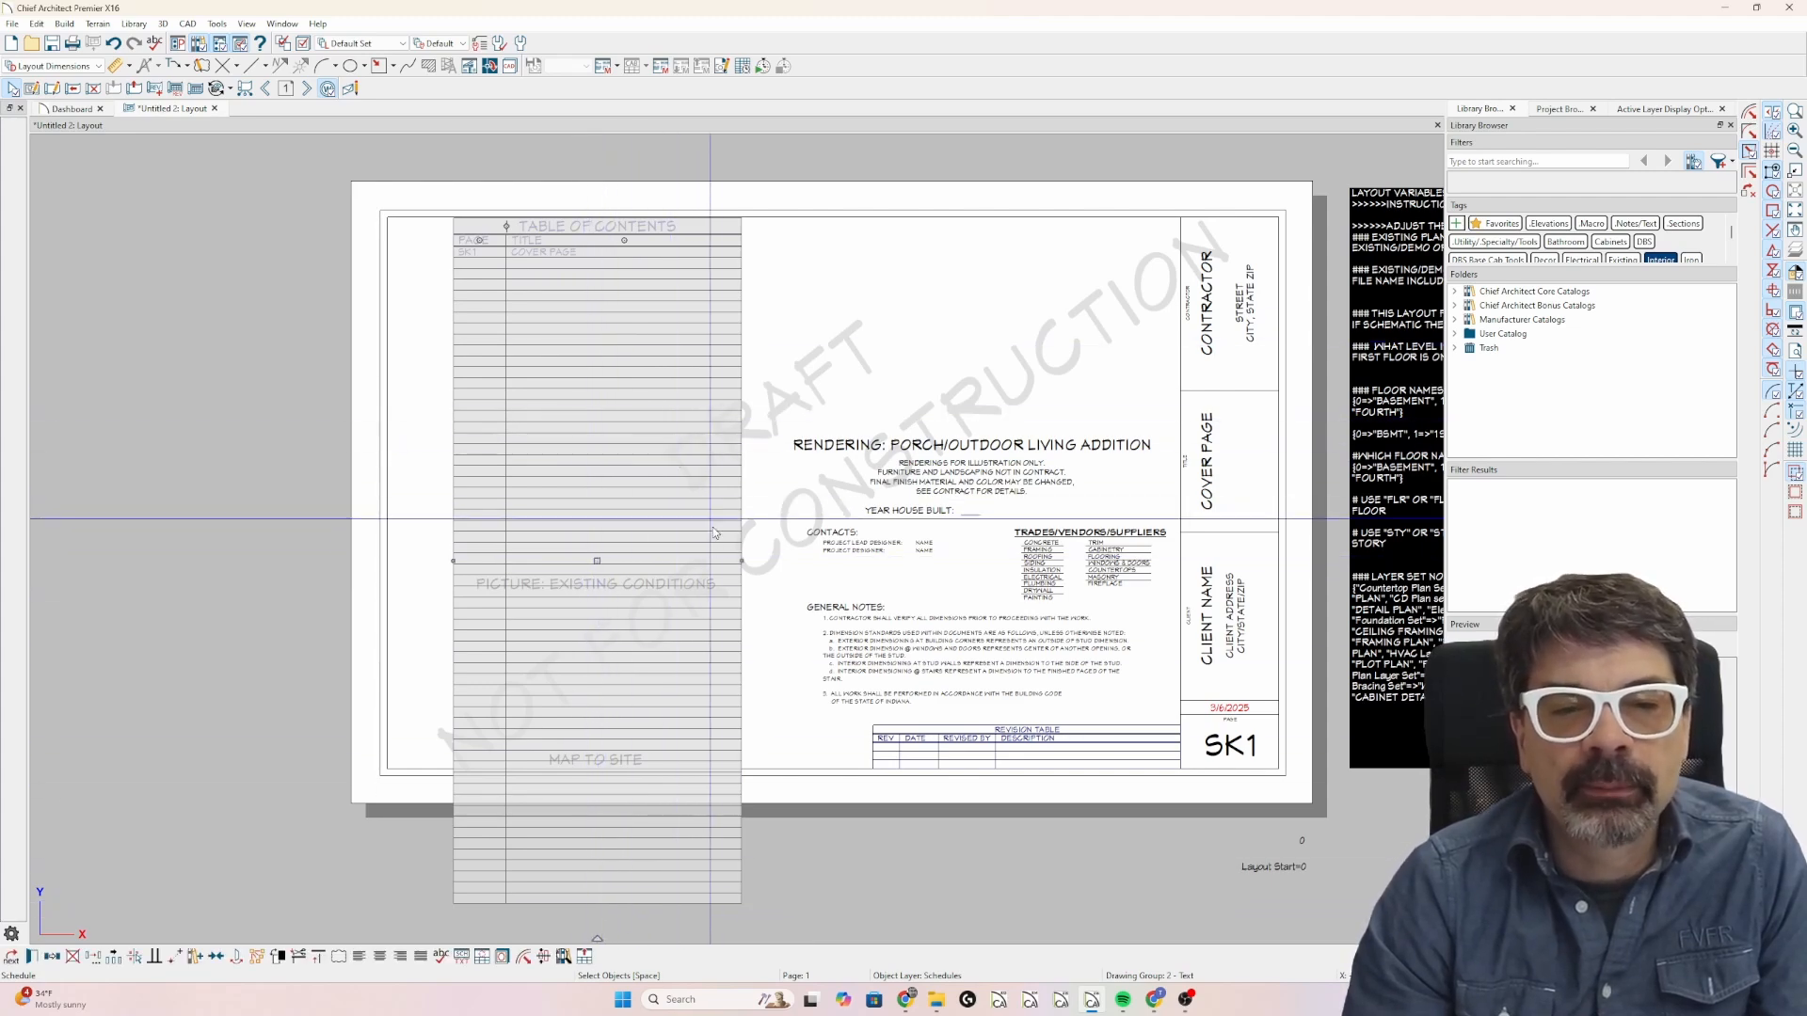
# Move the table of contents off the sheet into the empty space beside the page's left edge and deselect it.
pyautogui.moveTo(742, 560)
pyautogui.mouseDown()
pyautogui.moveTo(838, 559)
pyautogui.moveTo(742, 559)
pyautogui.mouseUp()
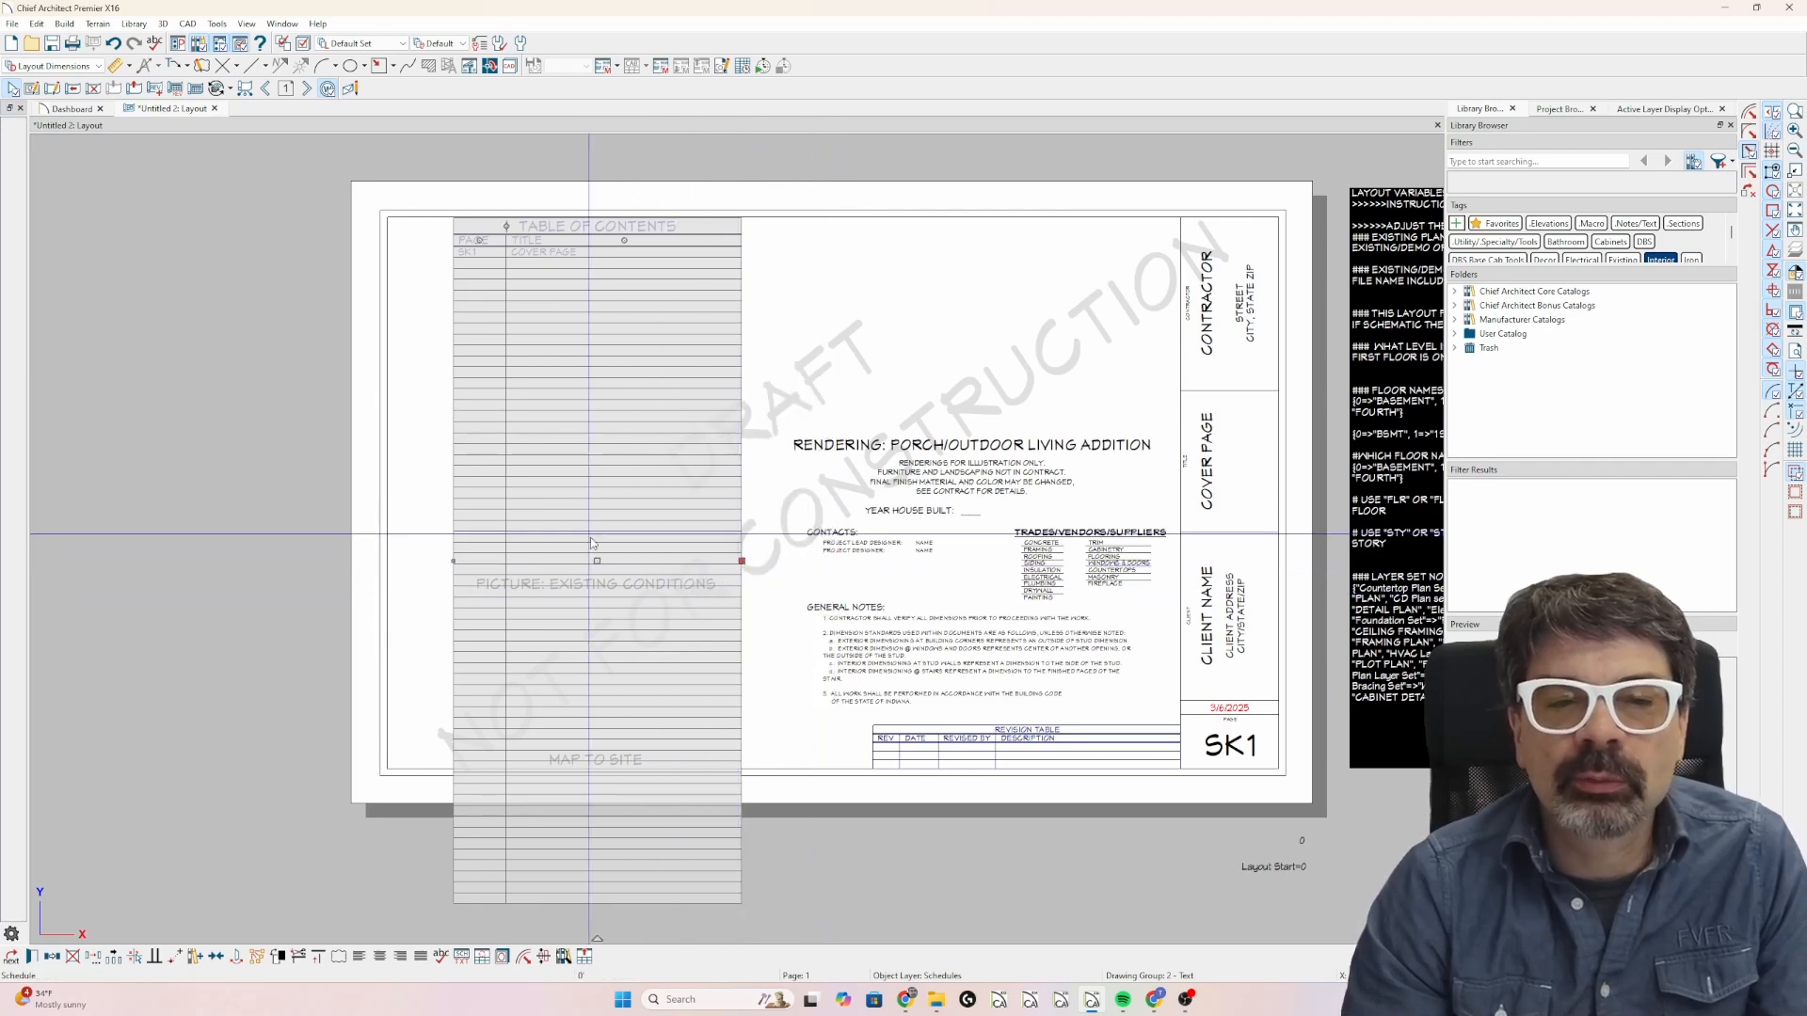
pyautogui.moveTo(598, 562); pyautogui.dragTo(192, 579)
pyautogui.scroll(-1, 536, 377)
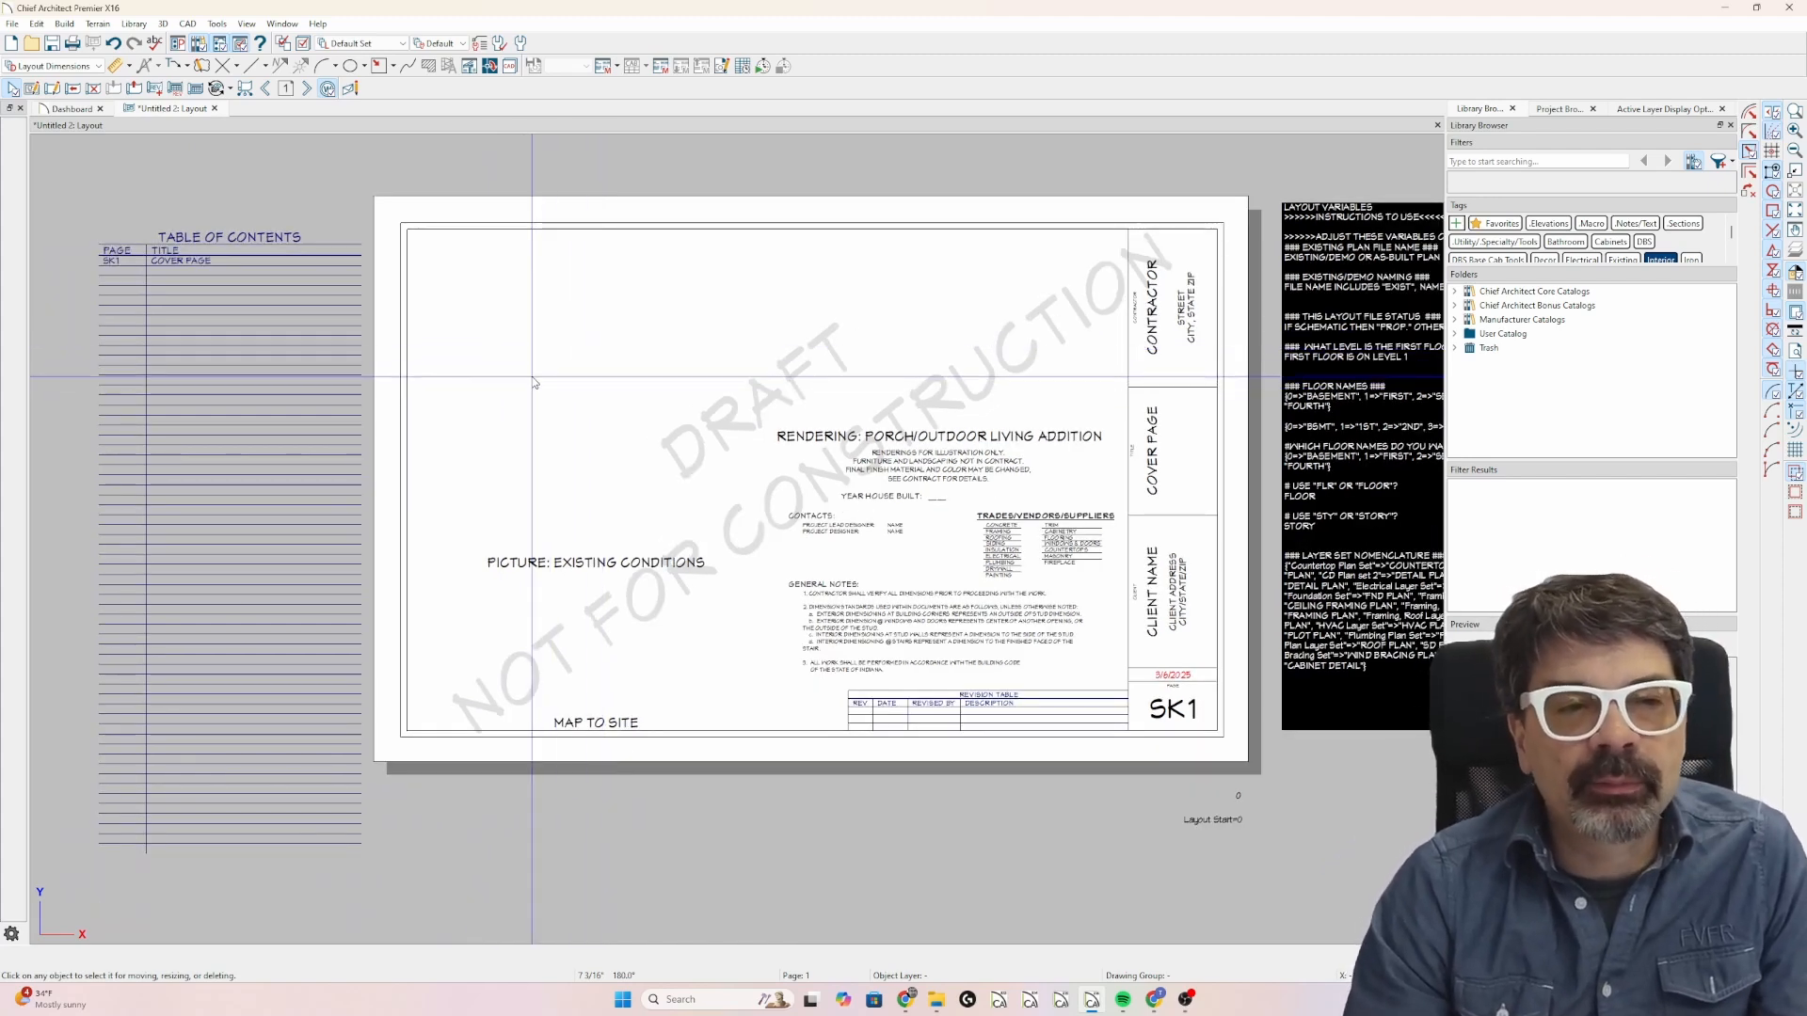
pyautogui.click(136, 472)
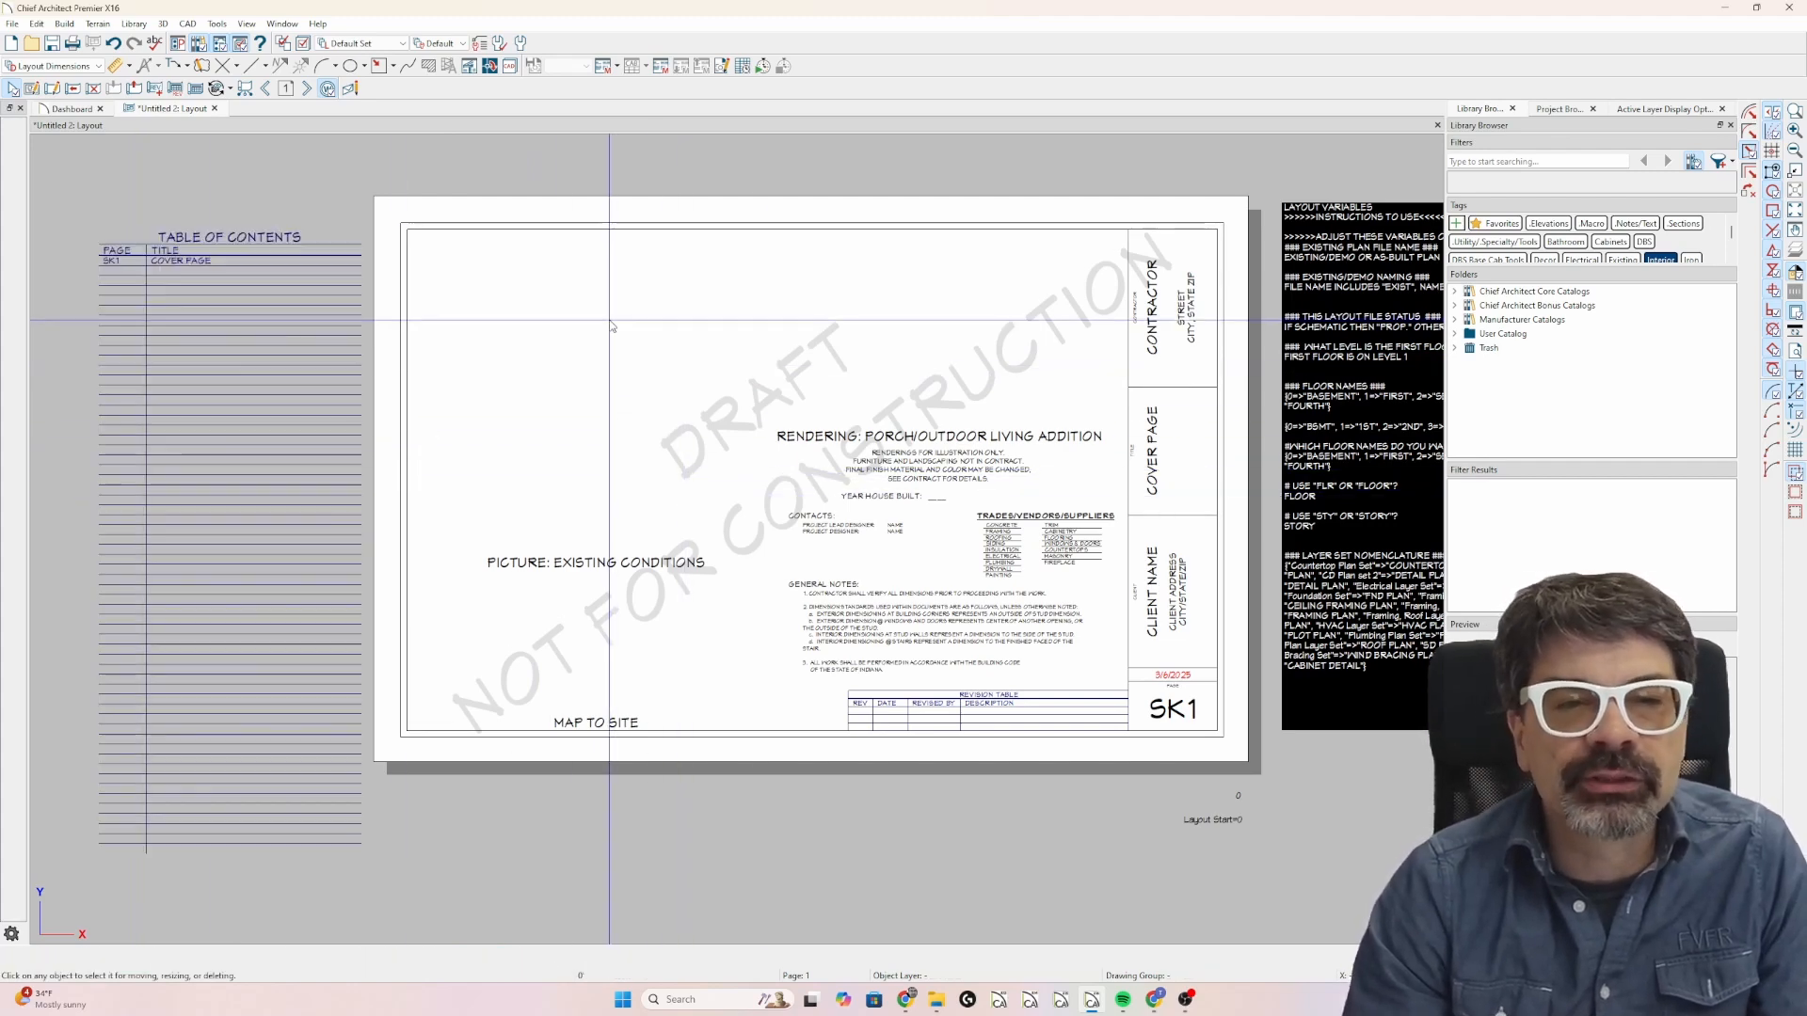
pyautogui.press('Escape')
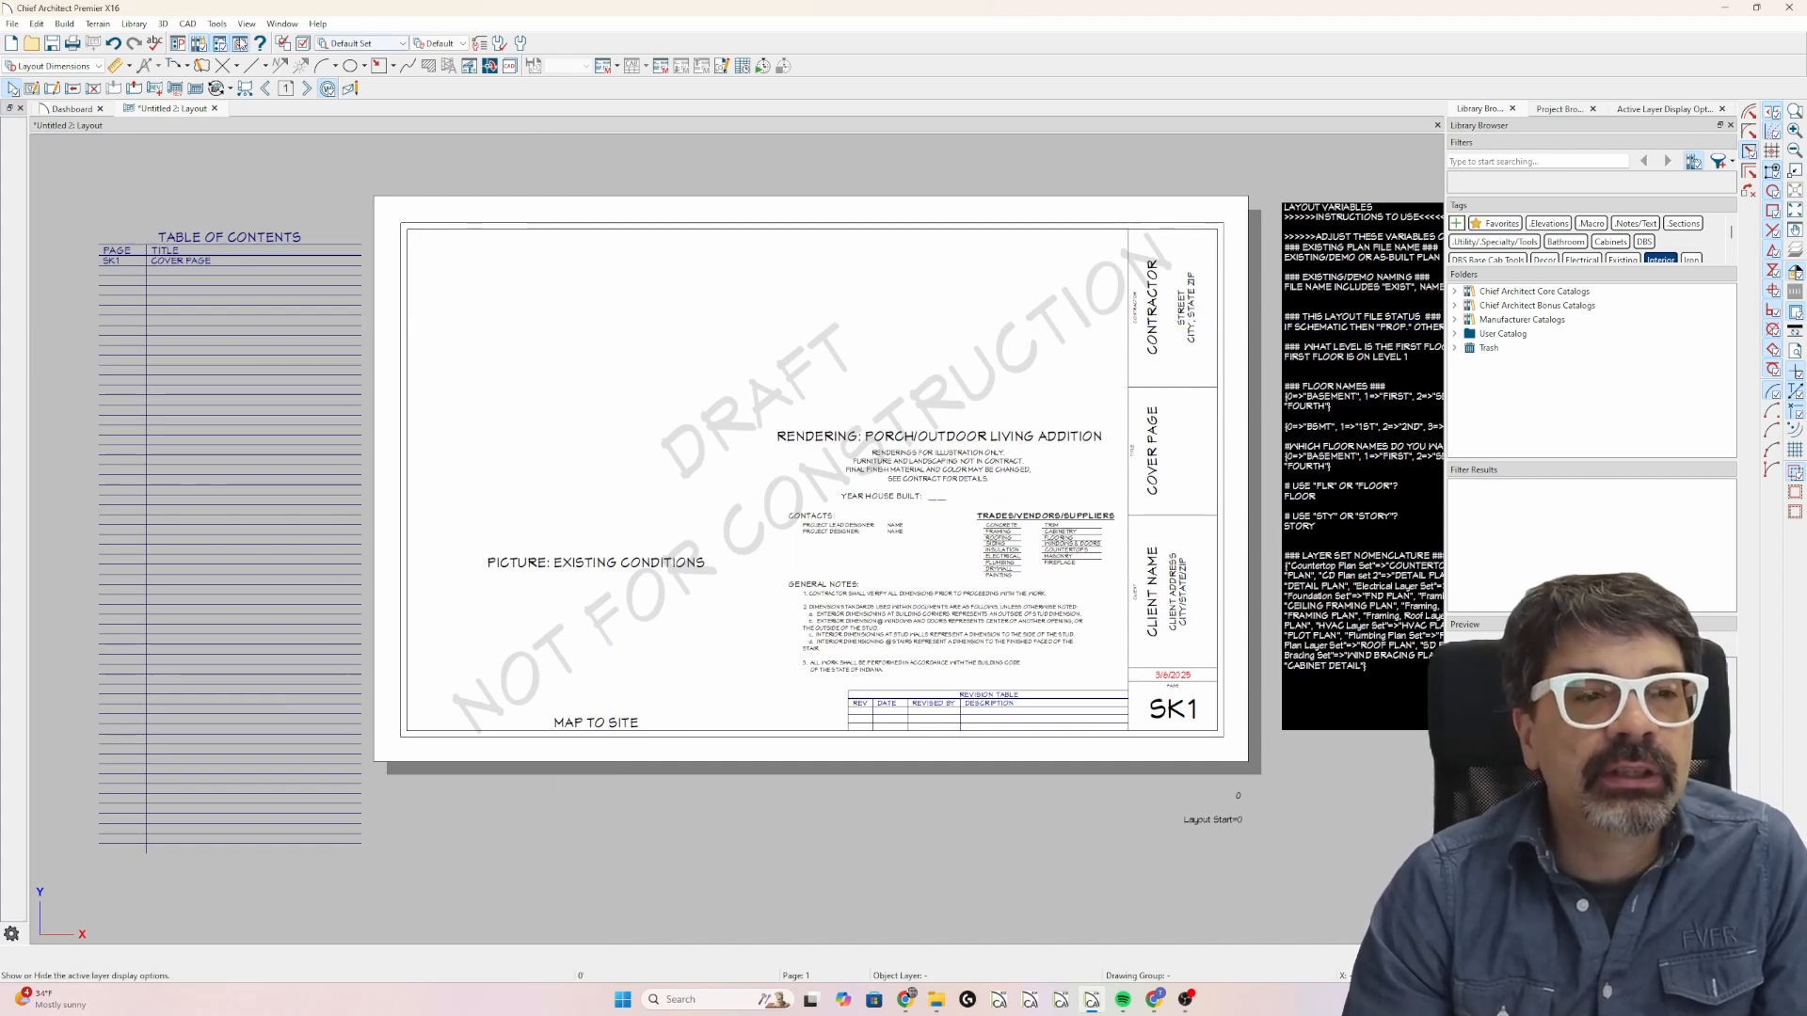
# Create a new CAD detail named TOC in the layout file.
pyautogui.click(187, 24)
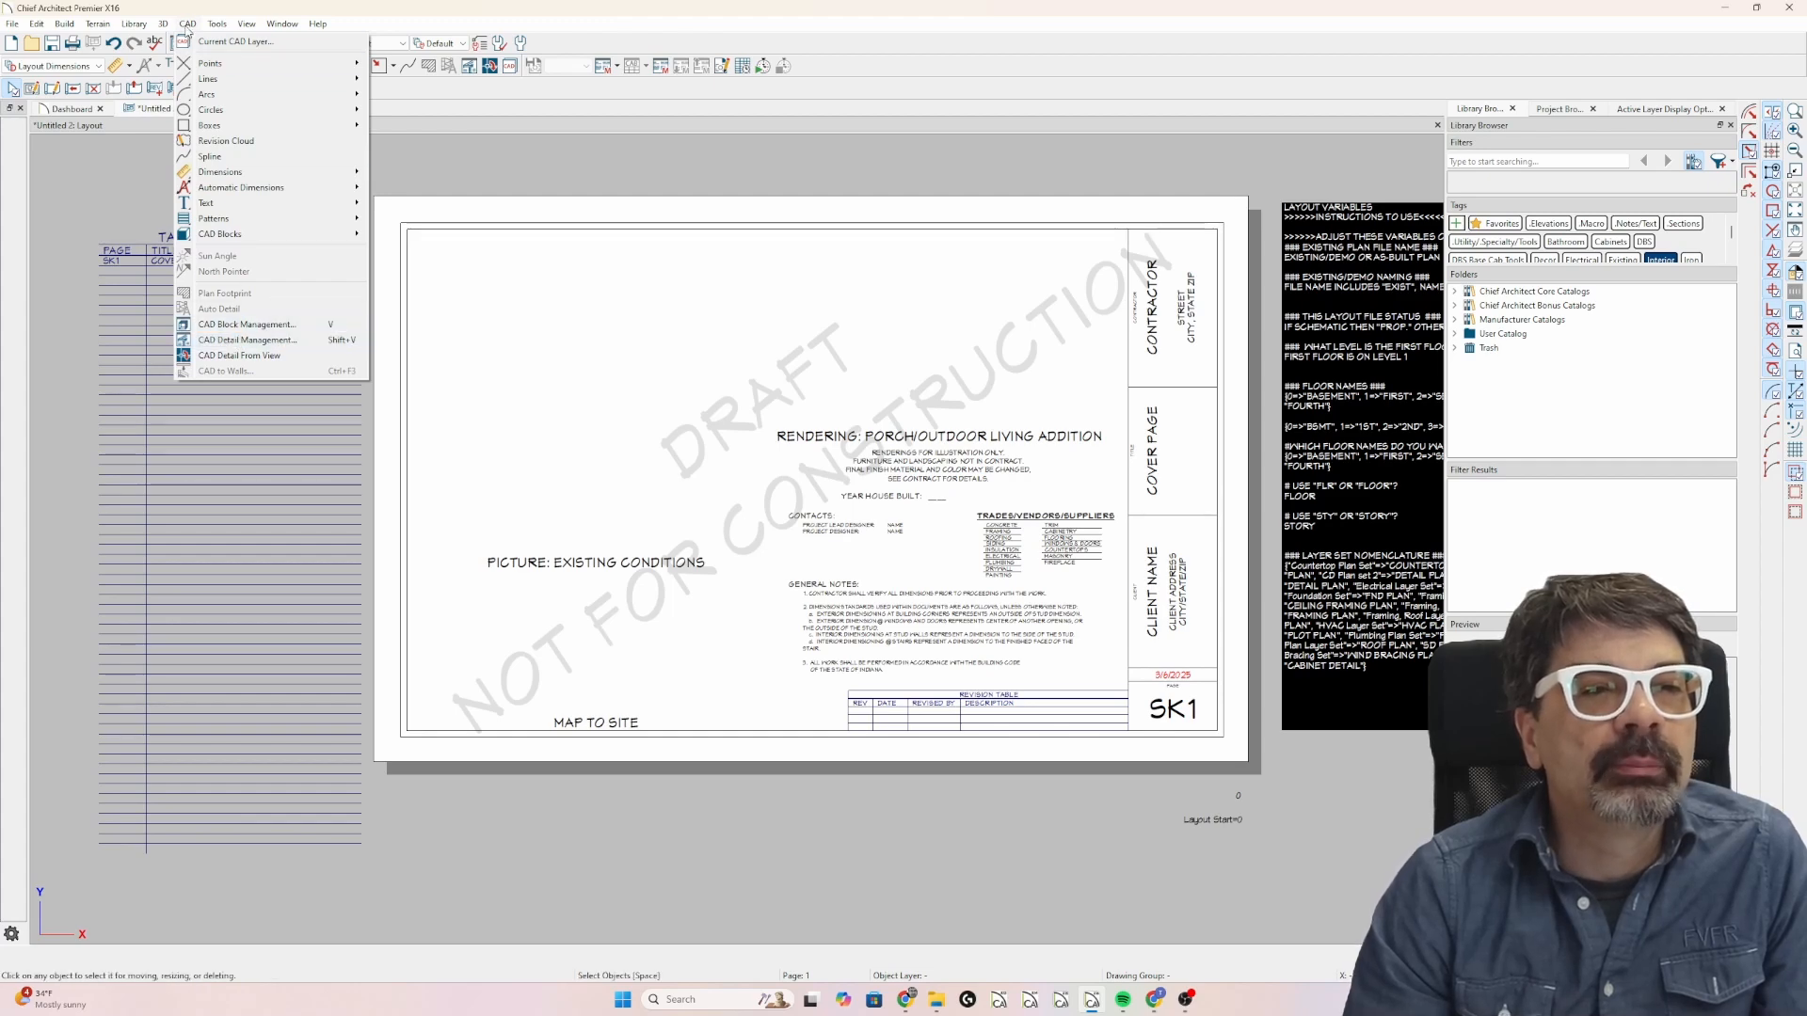
pyautogui.click(334, 346)
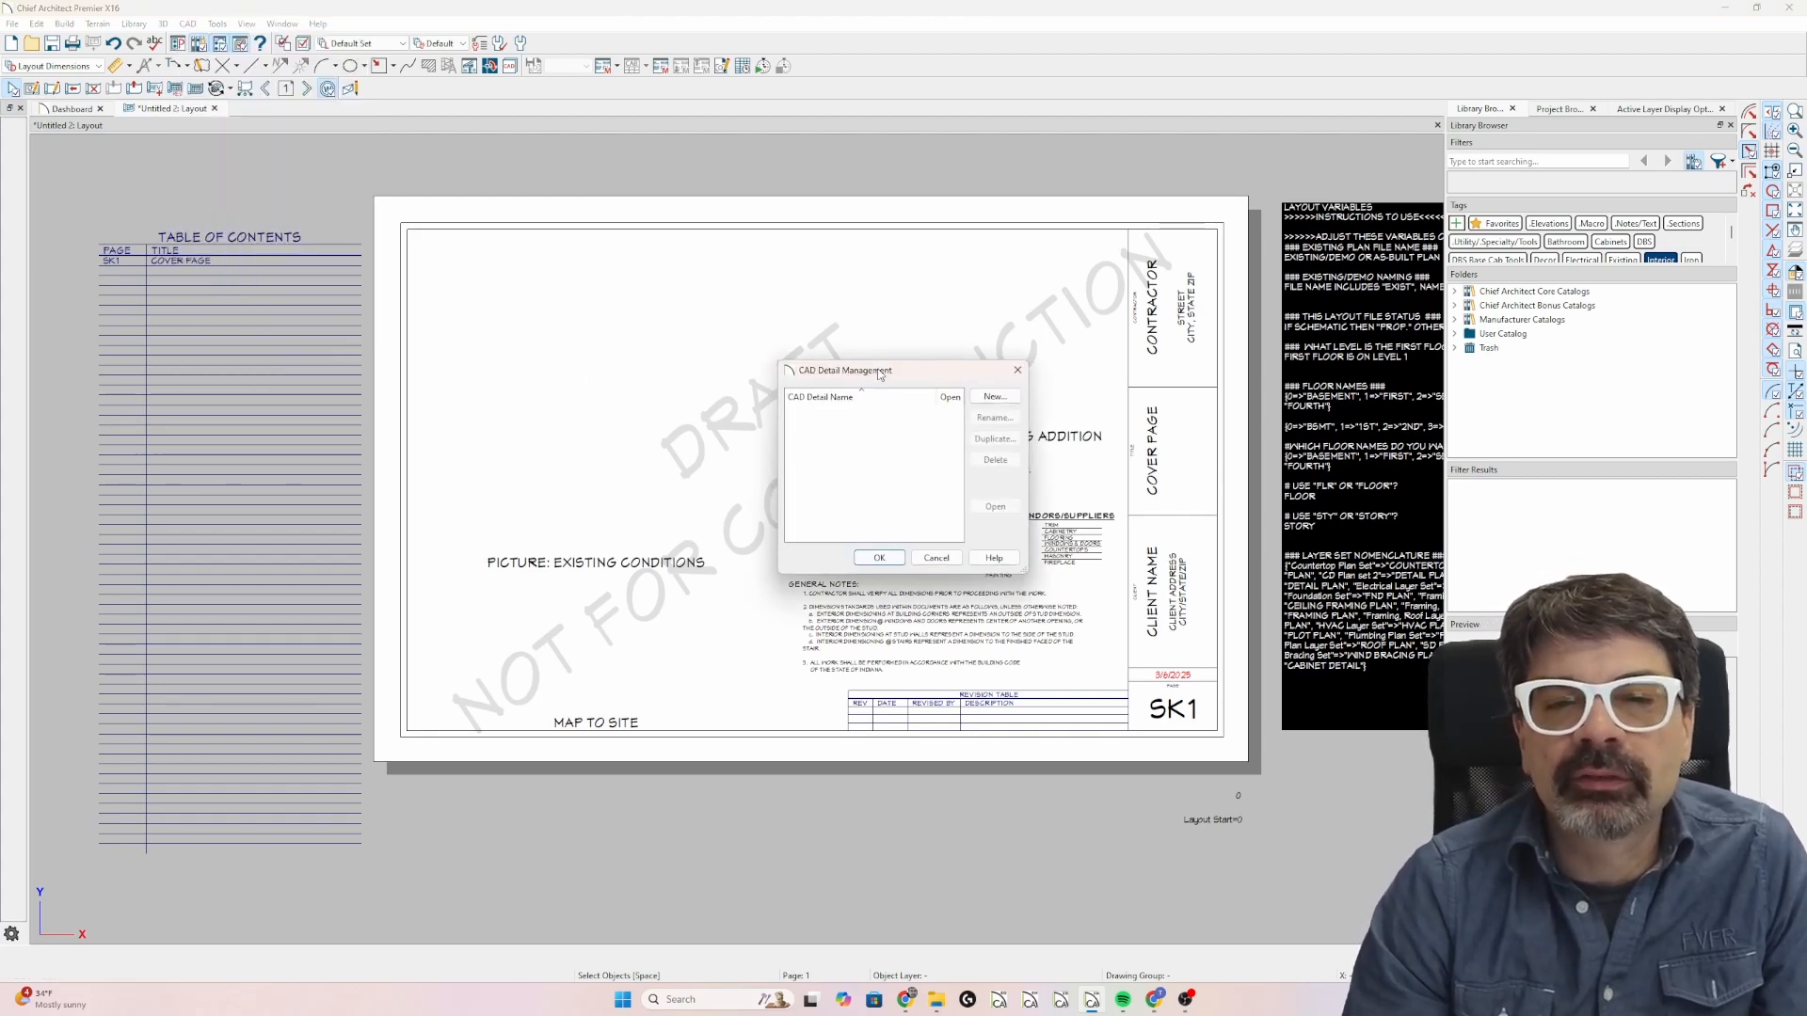
pyautogui.click(994, 397)
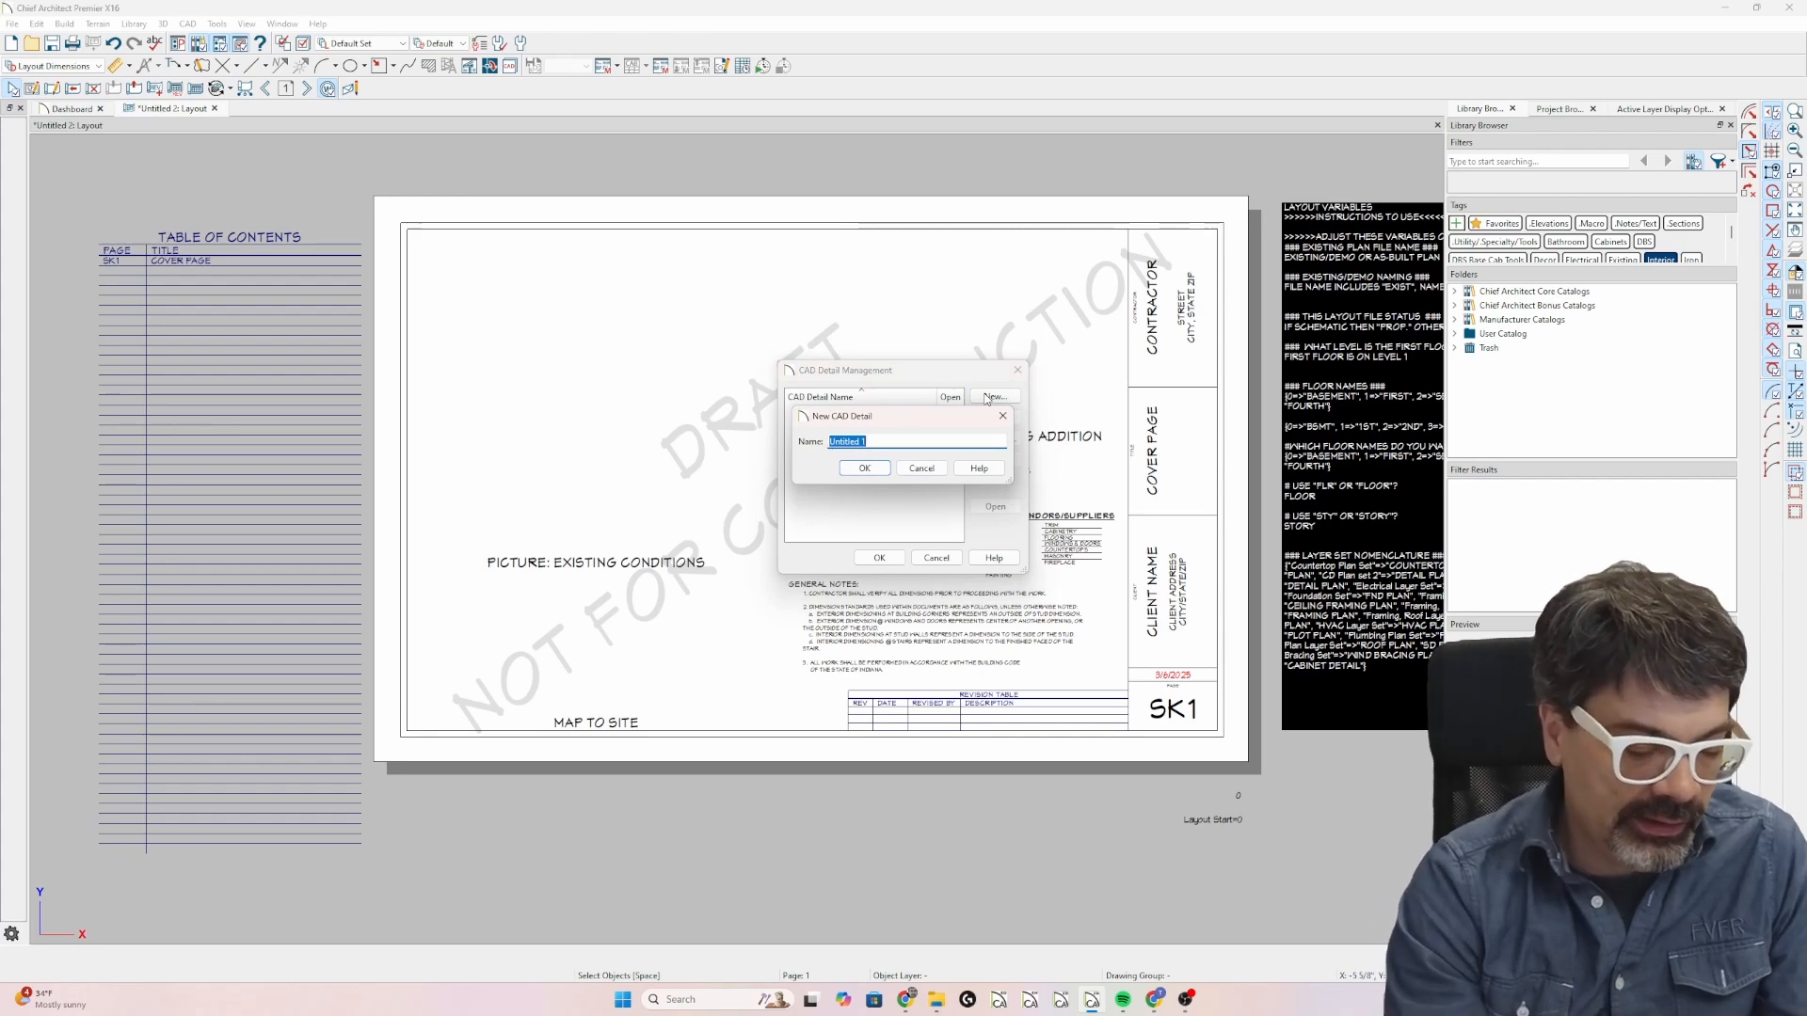
pyautogui.write('TOC')
pyautogui.press('Return')
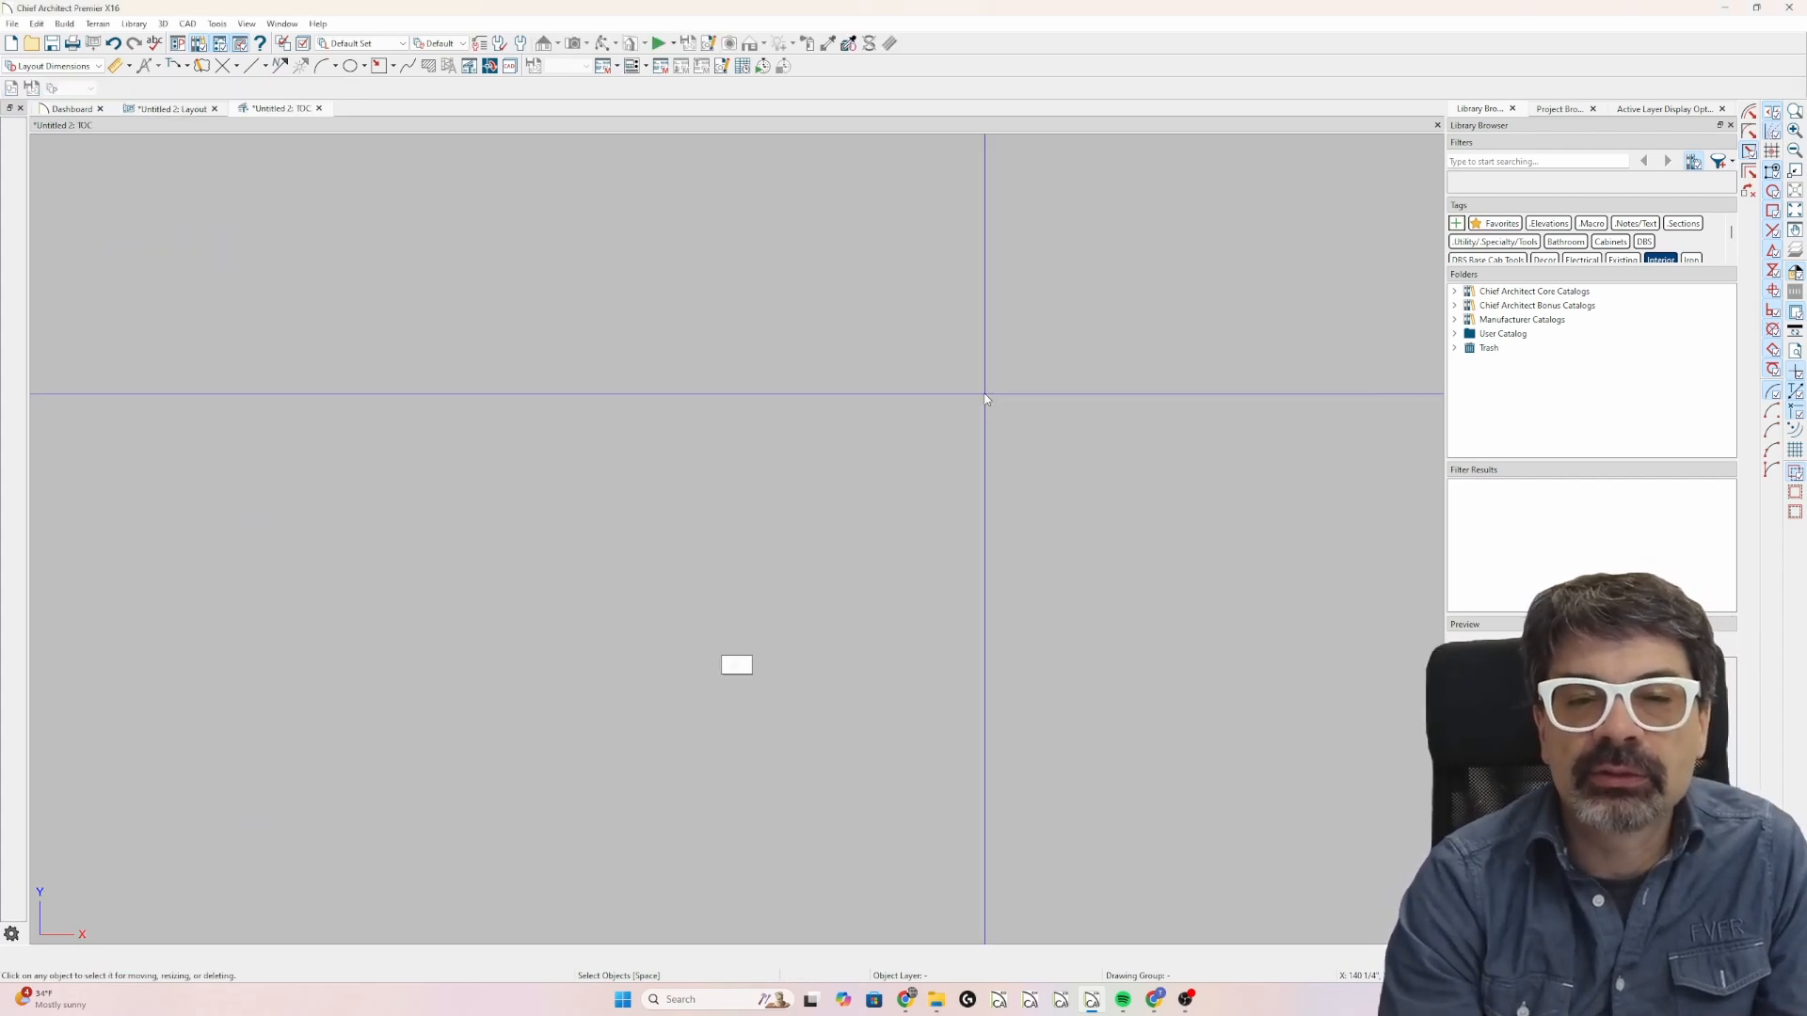
pyautogui.scroll(6, 737, 666)
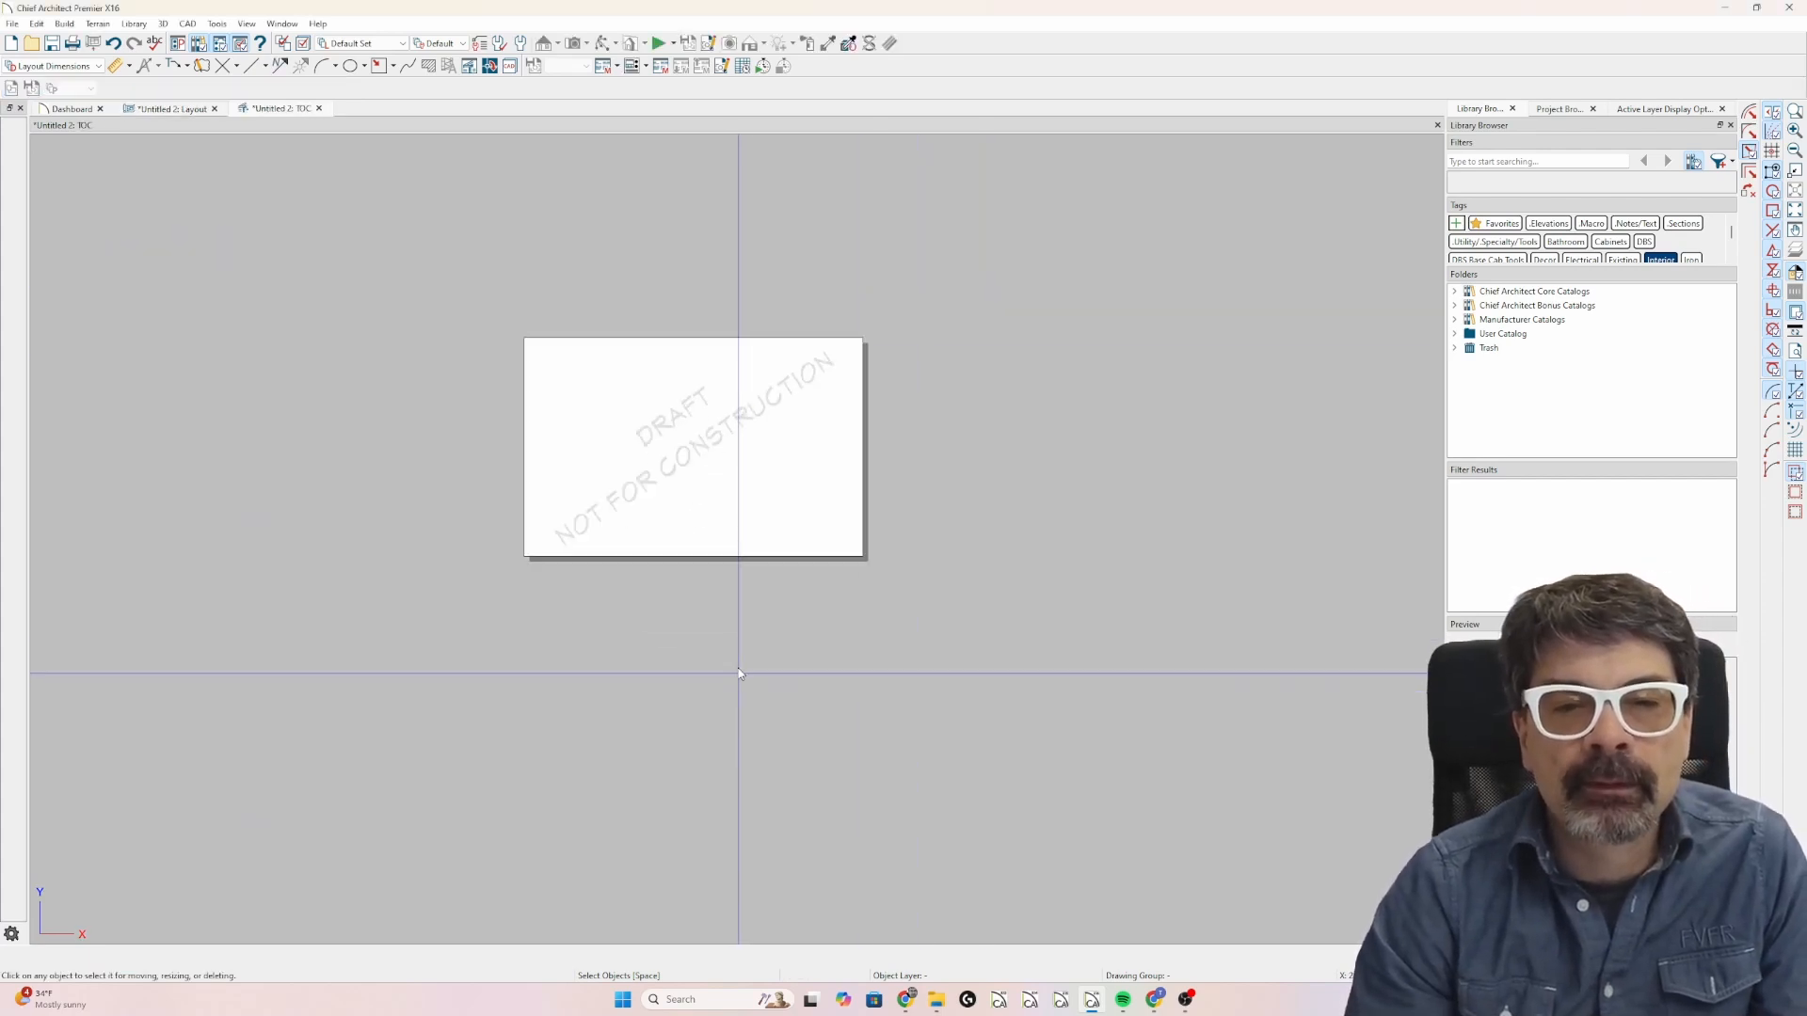
pyautogui.scroll(1, 703, 440)
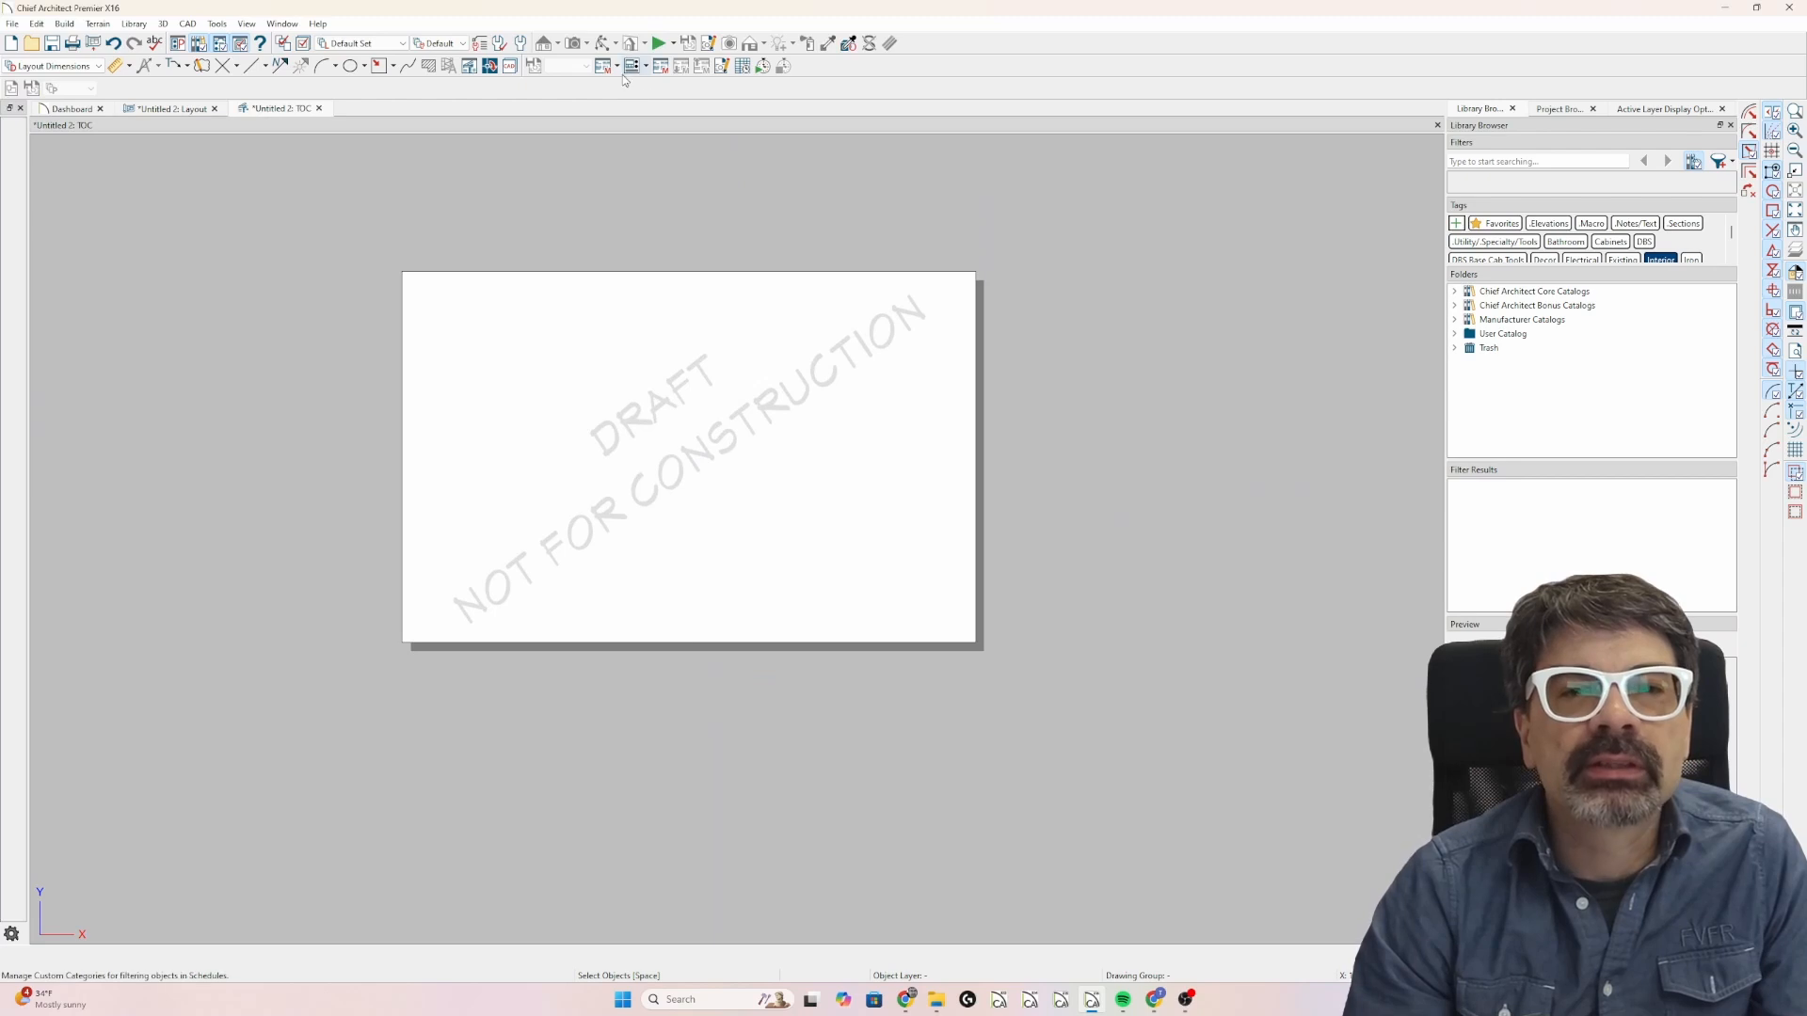
pyautogui.click(378, 68)
pyautogui.click(217, 24)
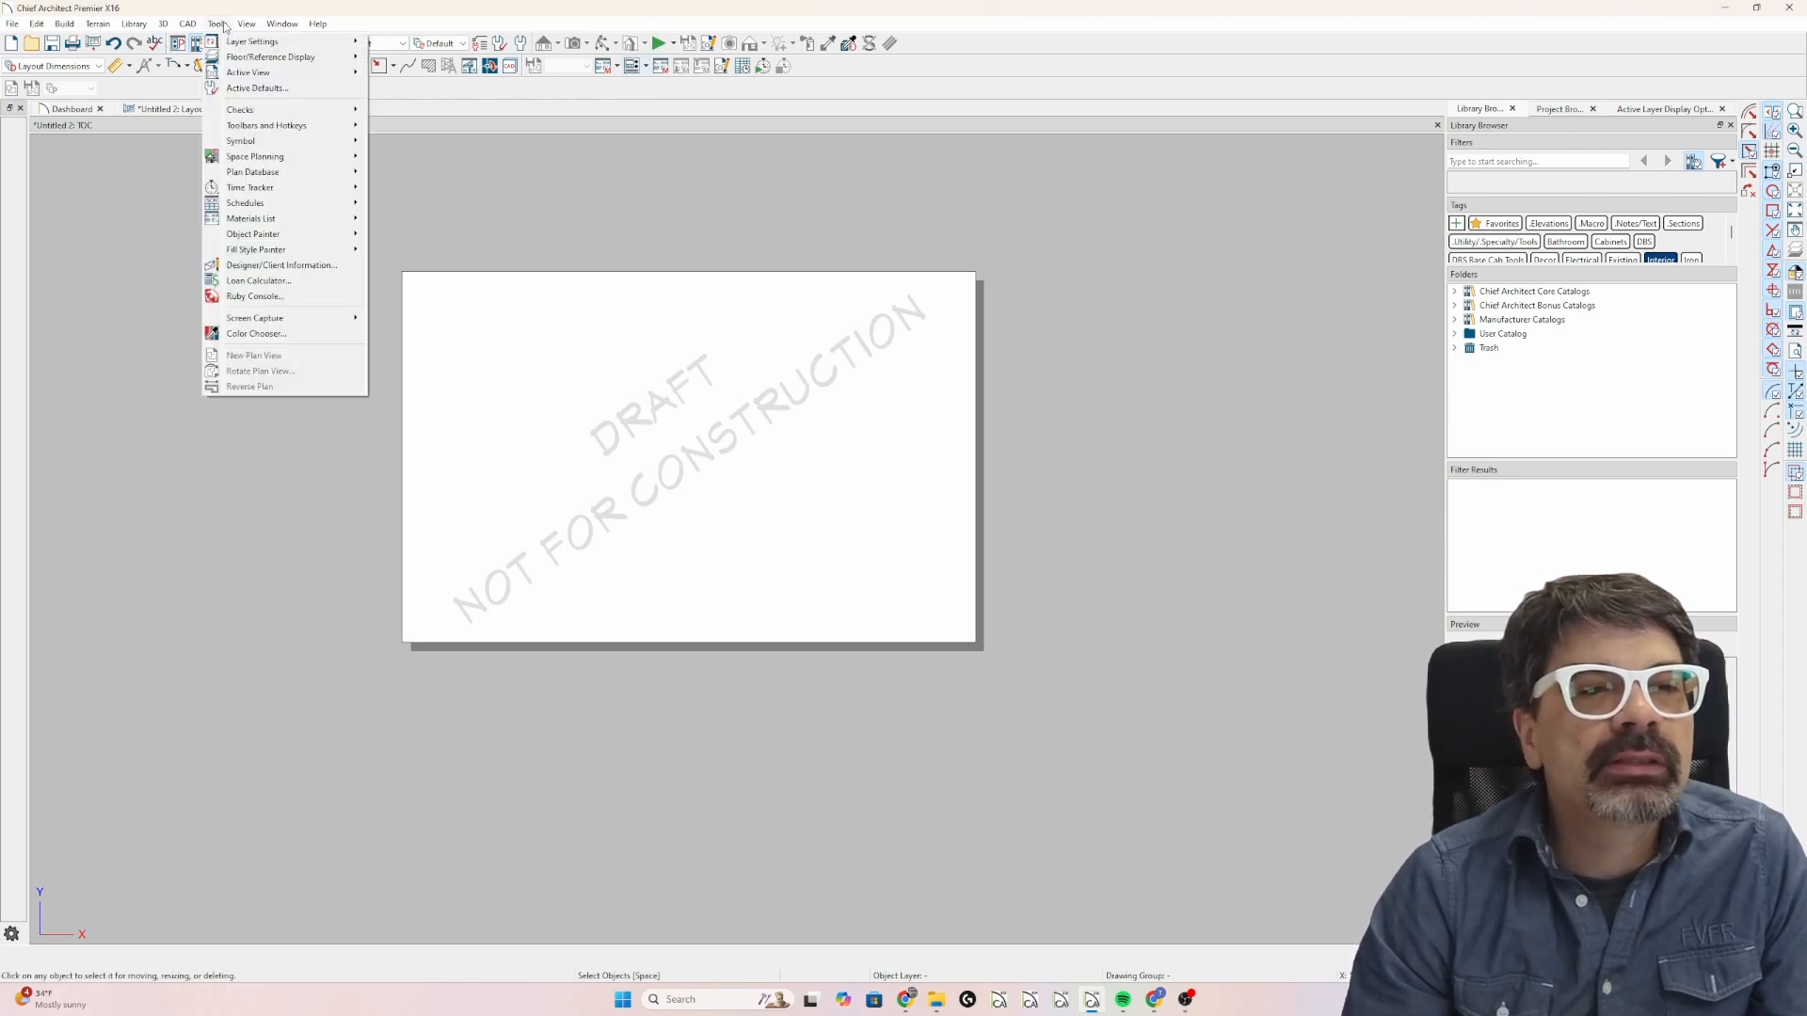
pyautogui.moveTo(190, 27)
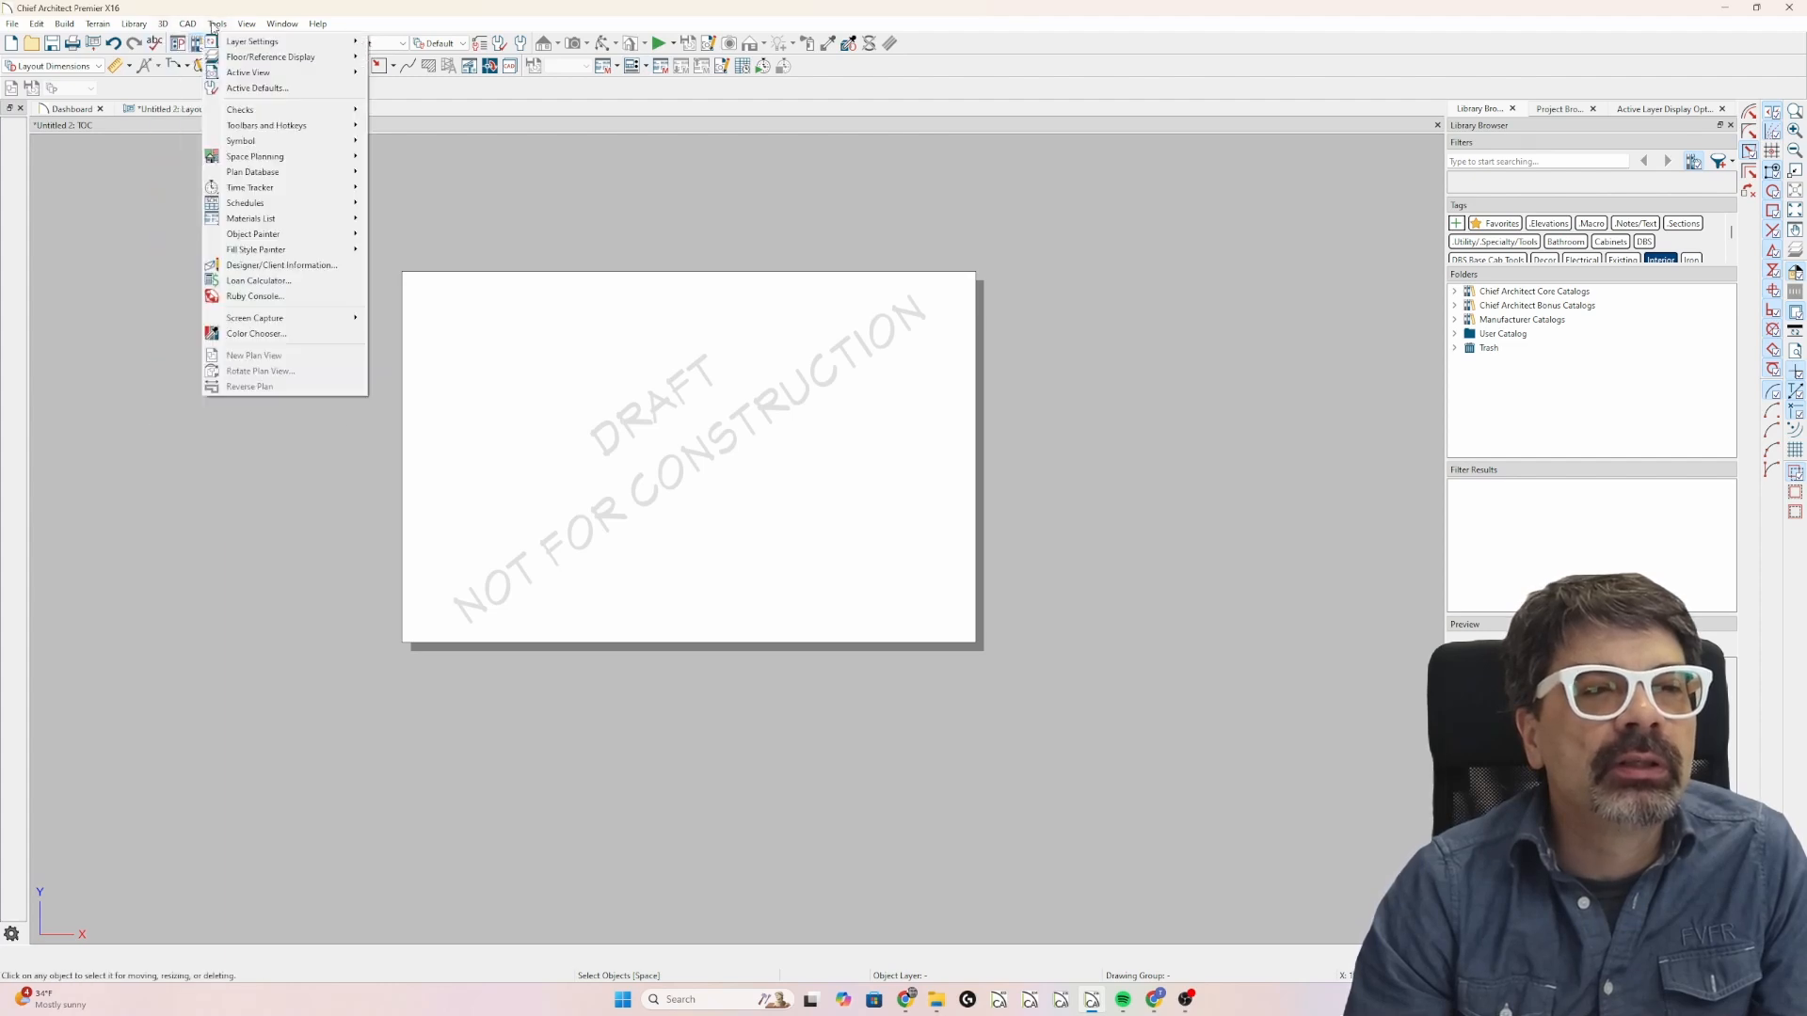
pyautogui.moveTo(317, 24)
pyautogui.click(733, 93)
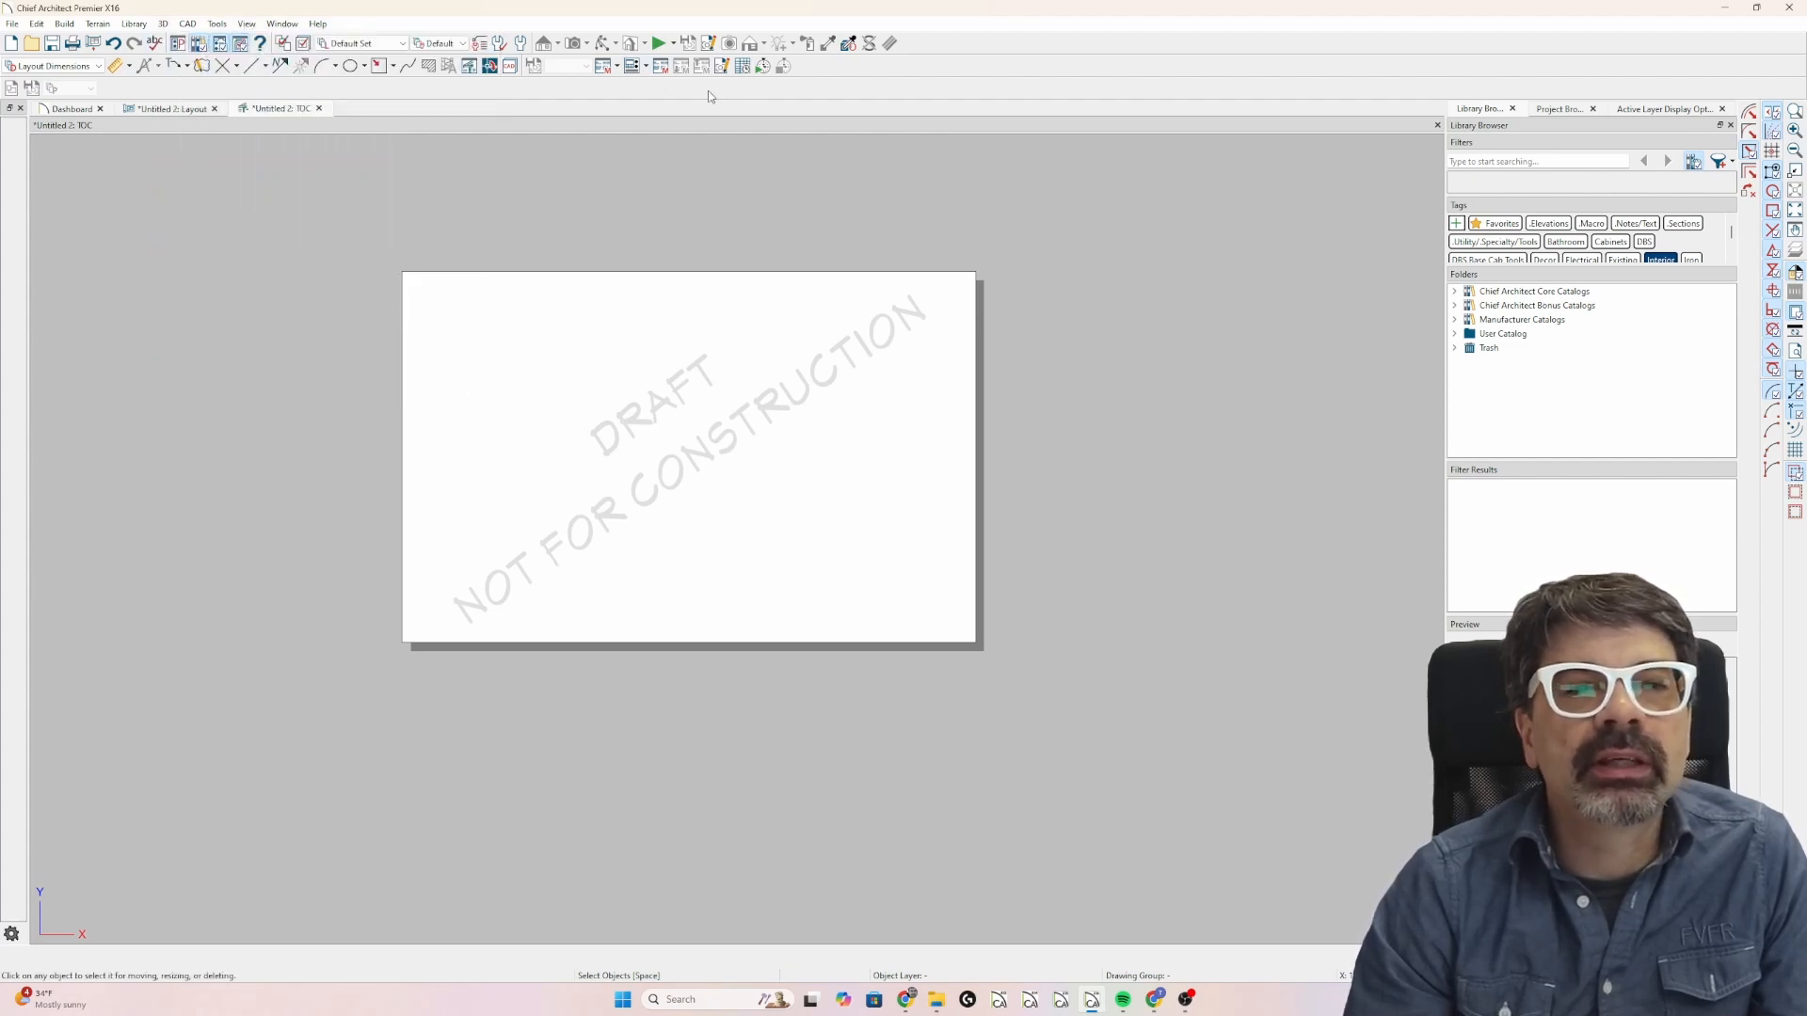
pyautogui.click(213, 25)
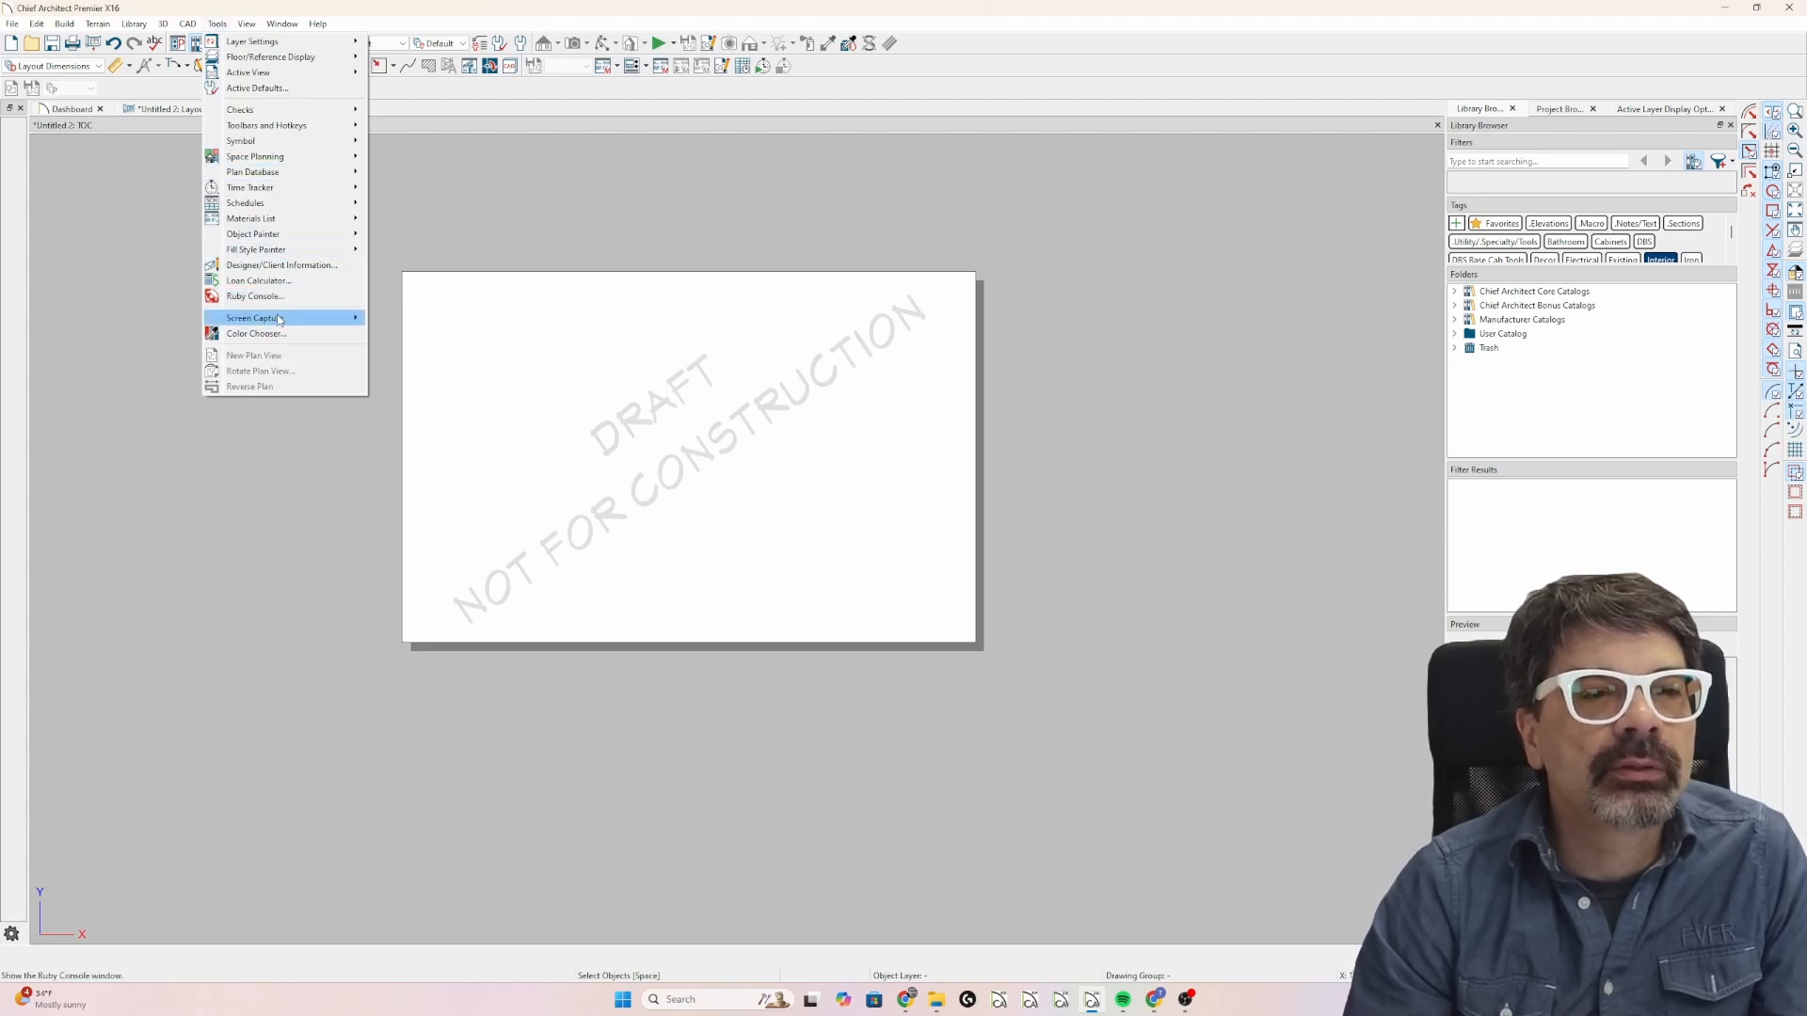
pyautogui.moveTo(105, 26)
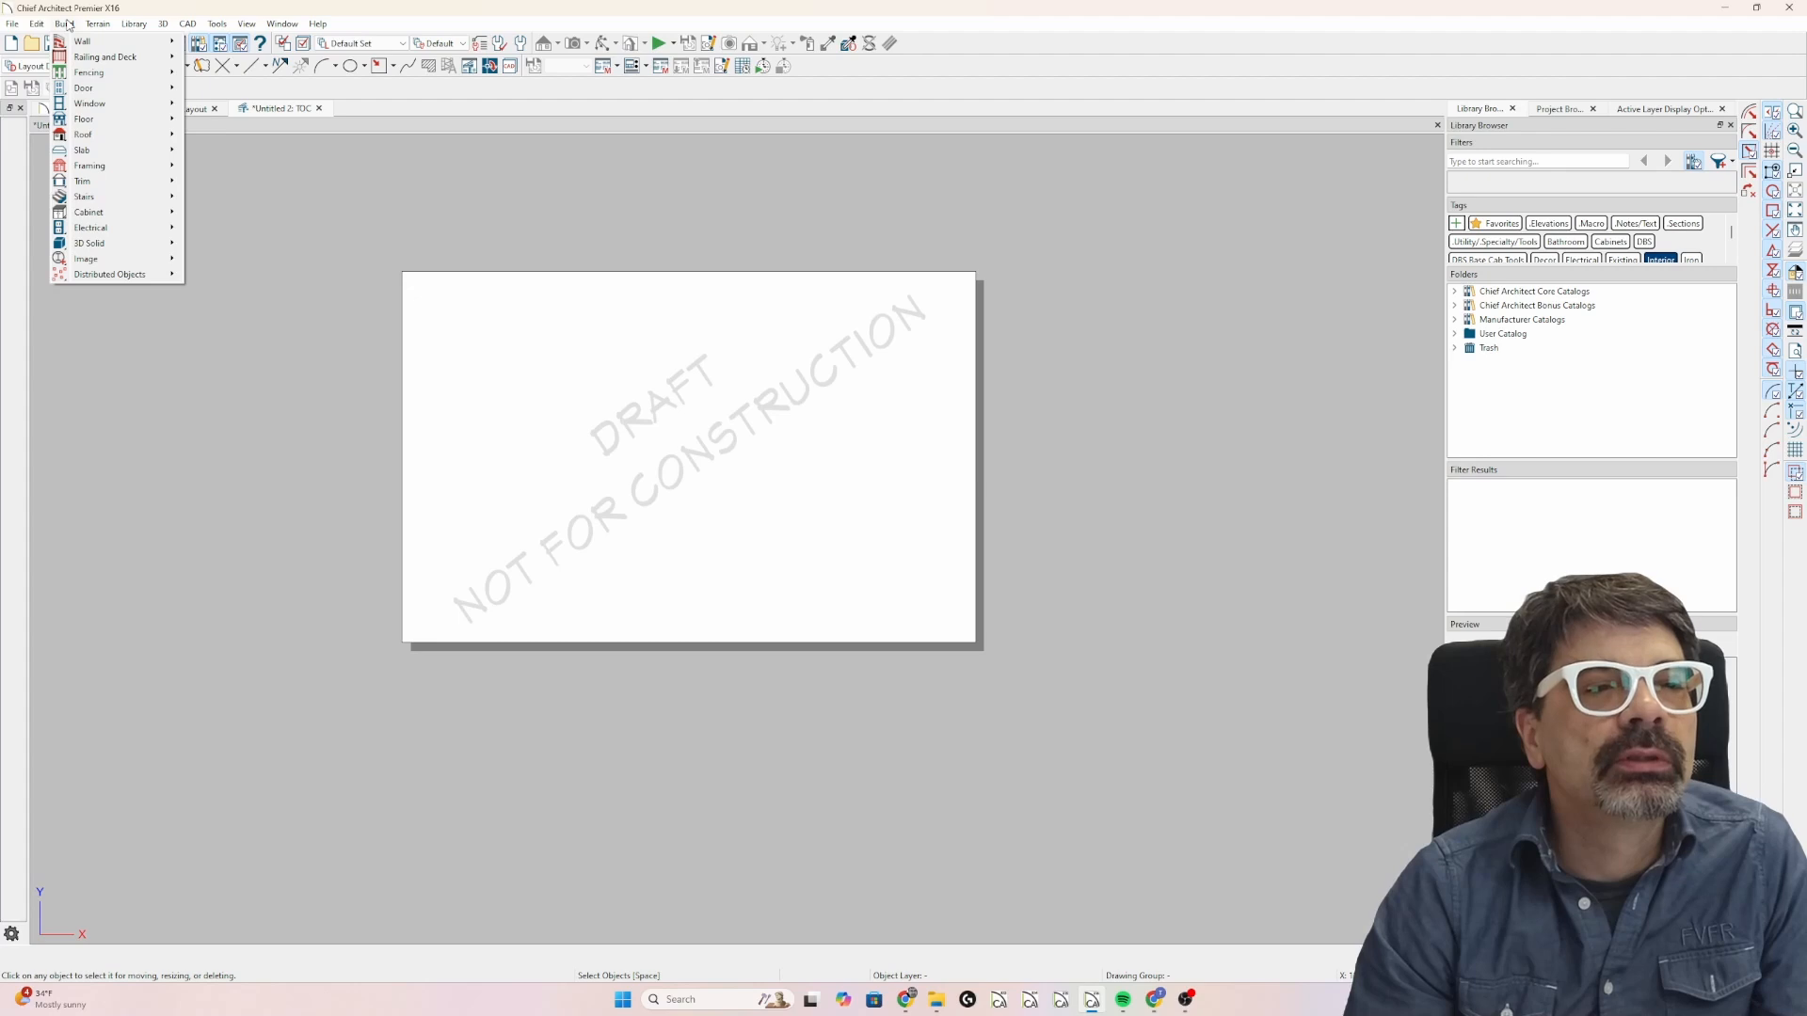
pyautogui.click(69, 25)
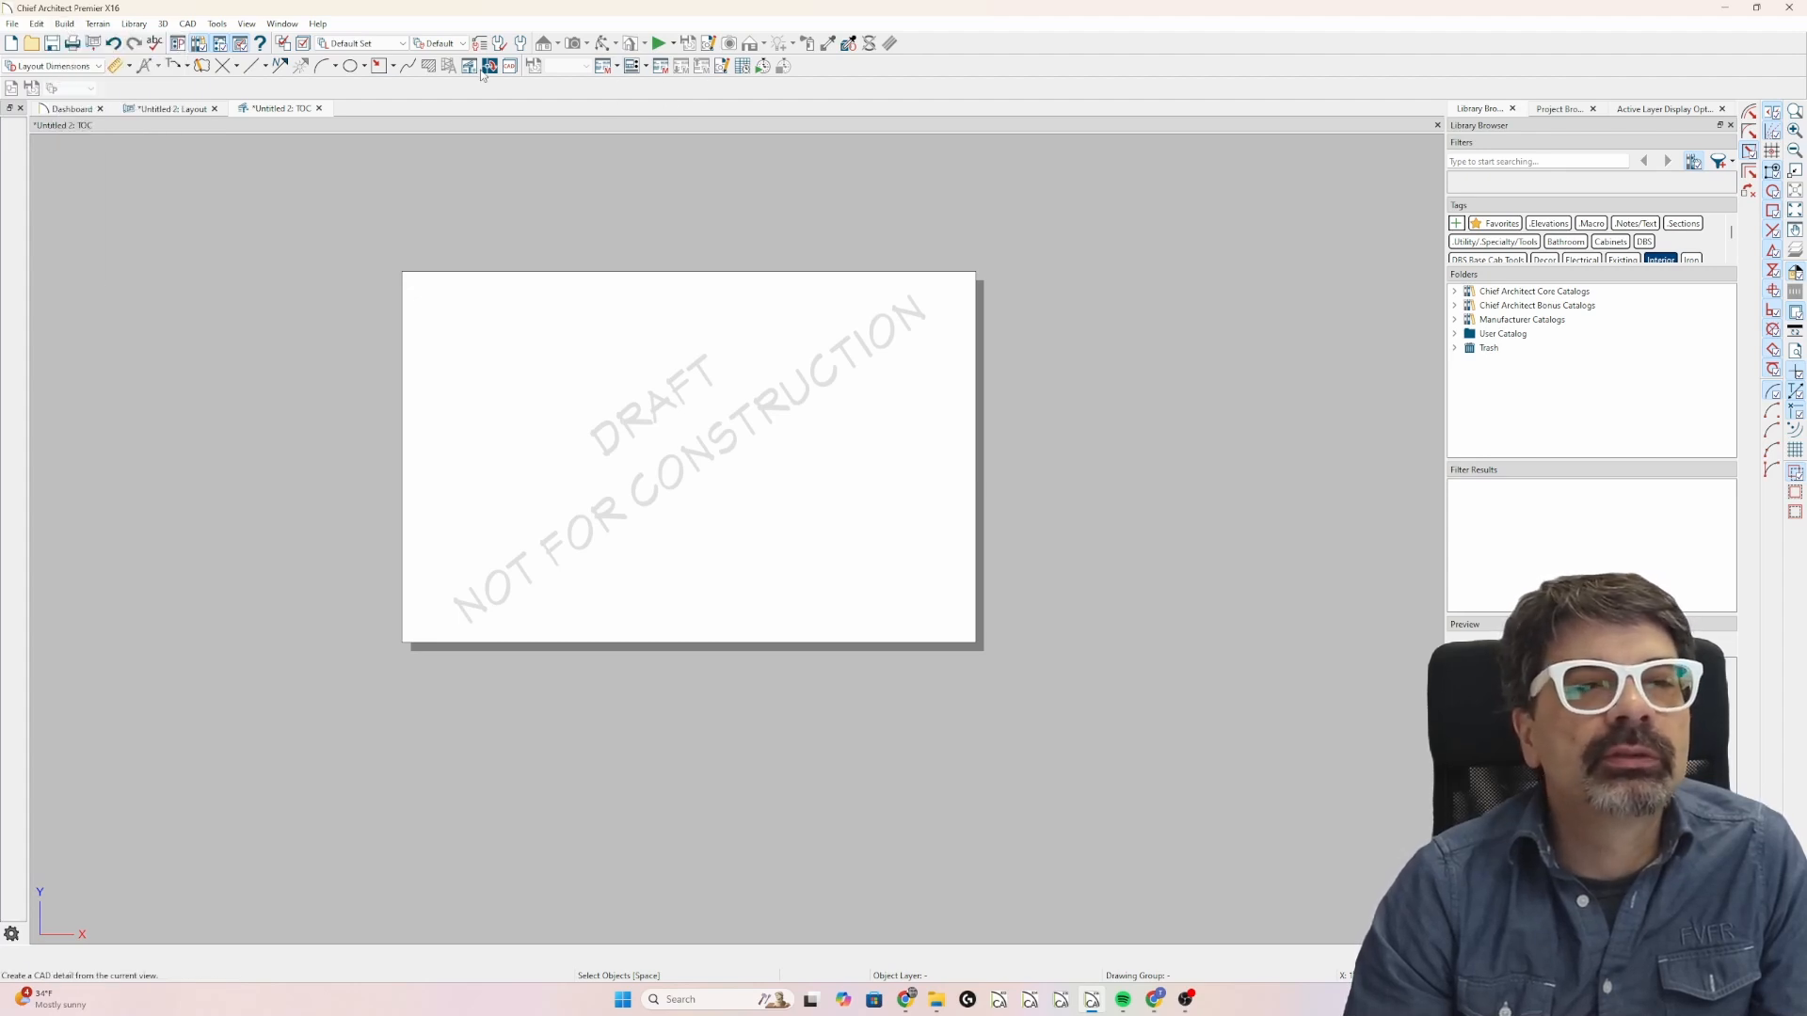
# Copy the table of contents from the layout into the TOC CAD detail and position its title just inside the sheet's upper edge.
pyautogui.click(182, 109)
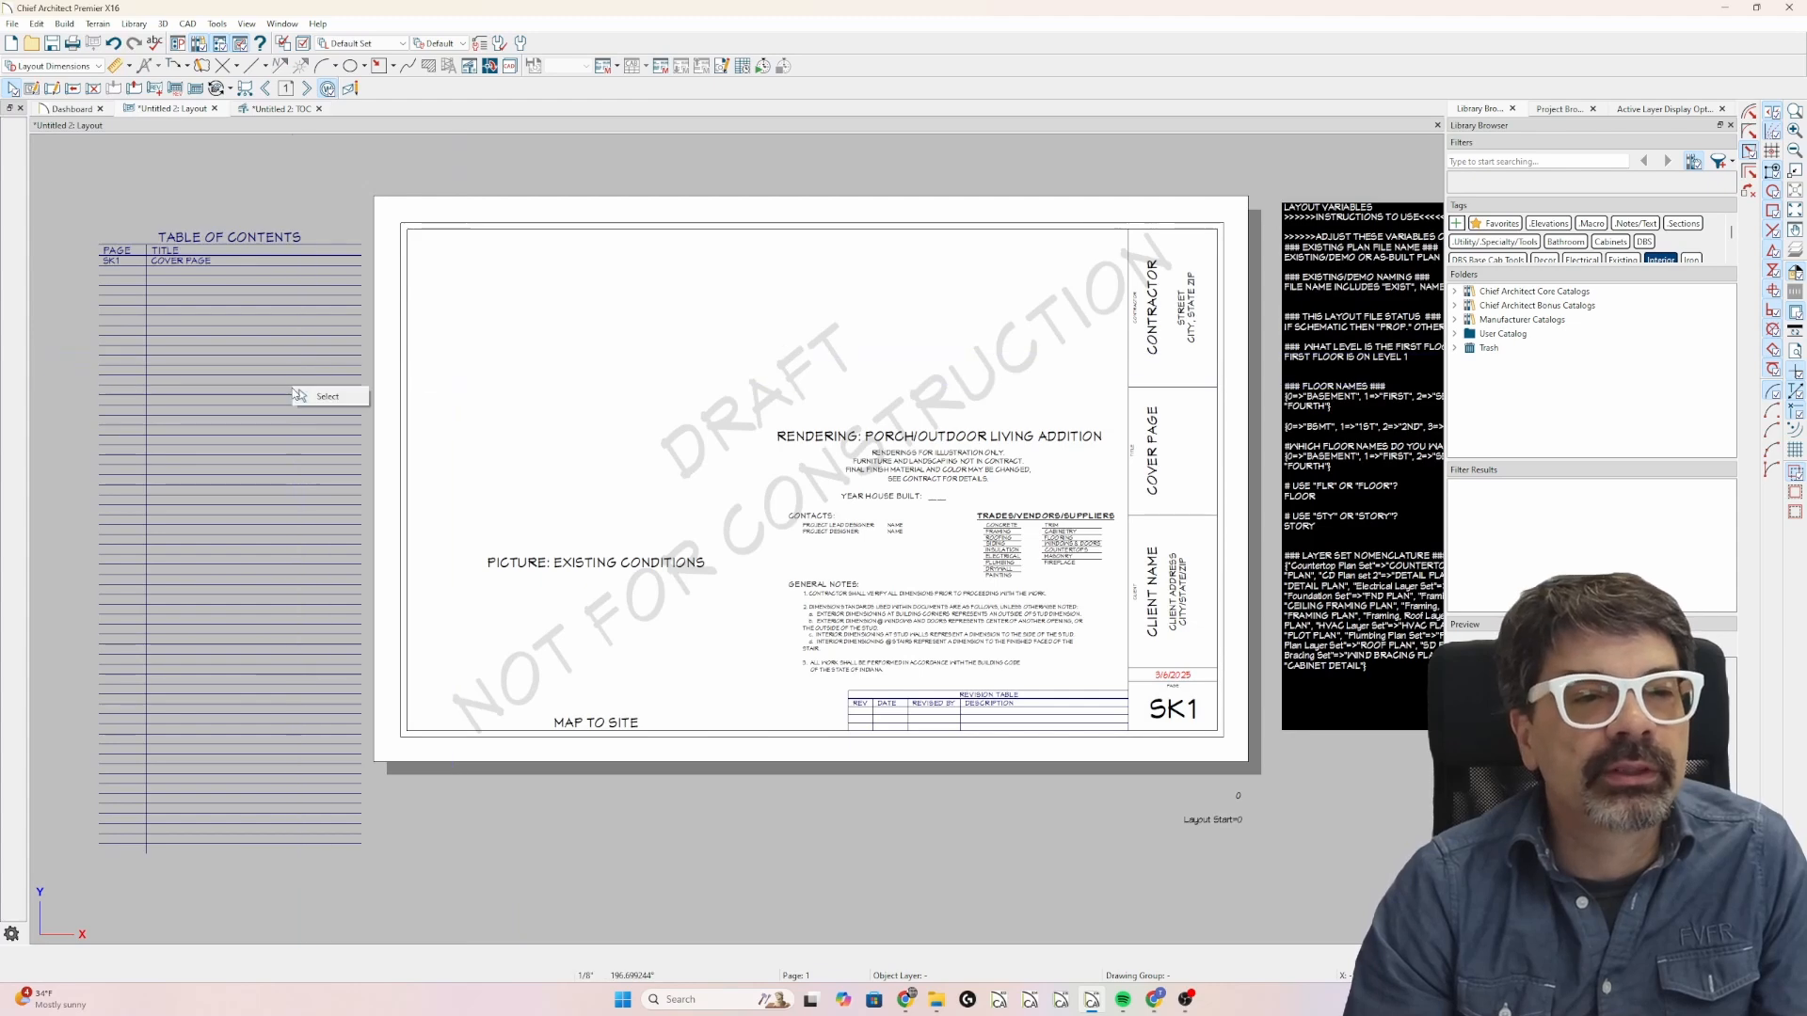
pyautogui.click(213, 421)
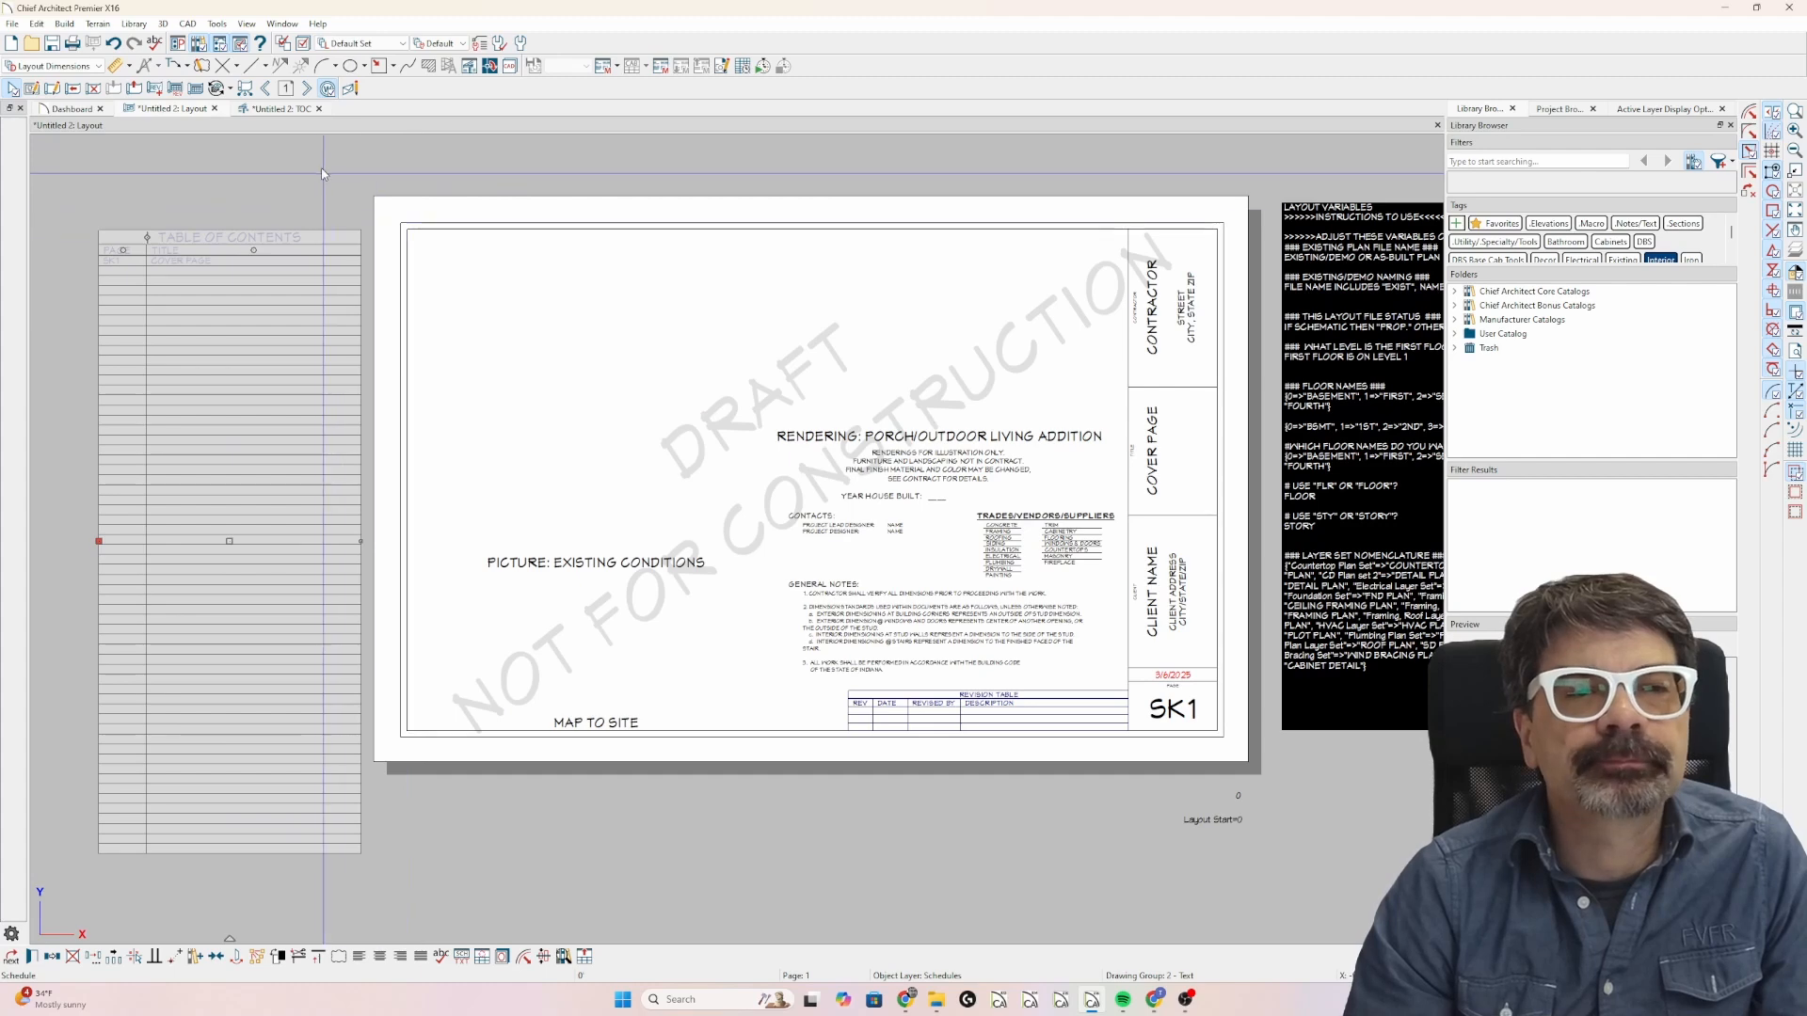
pyautogui.click(302, 110)
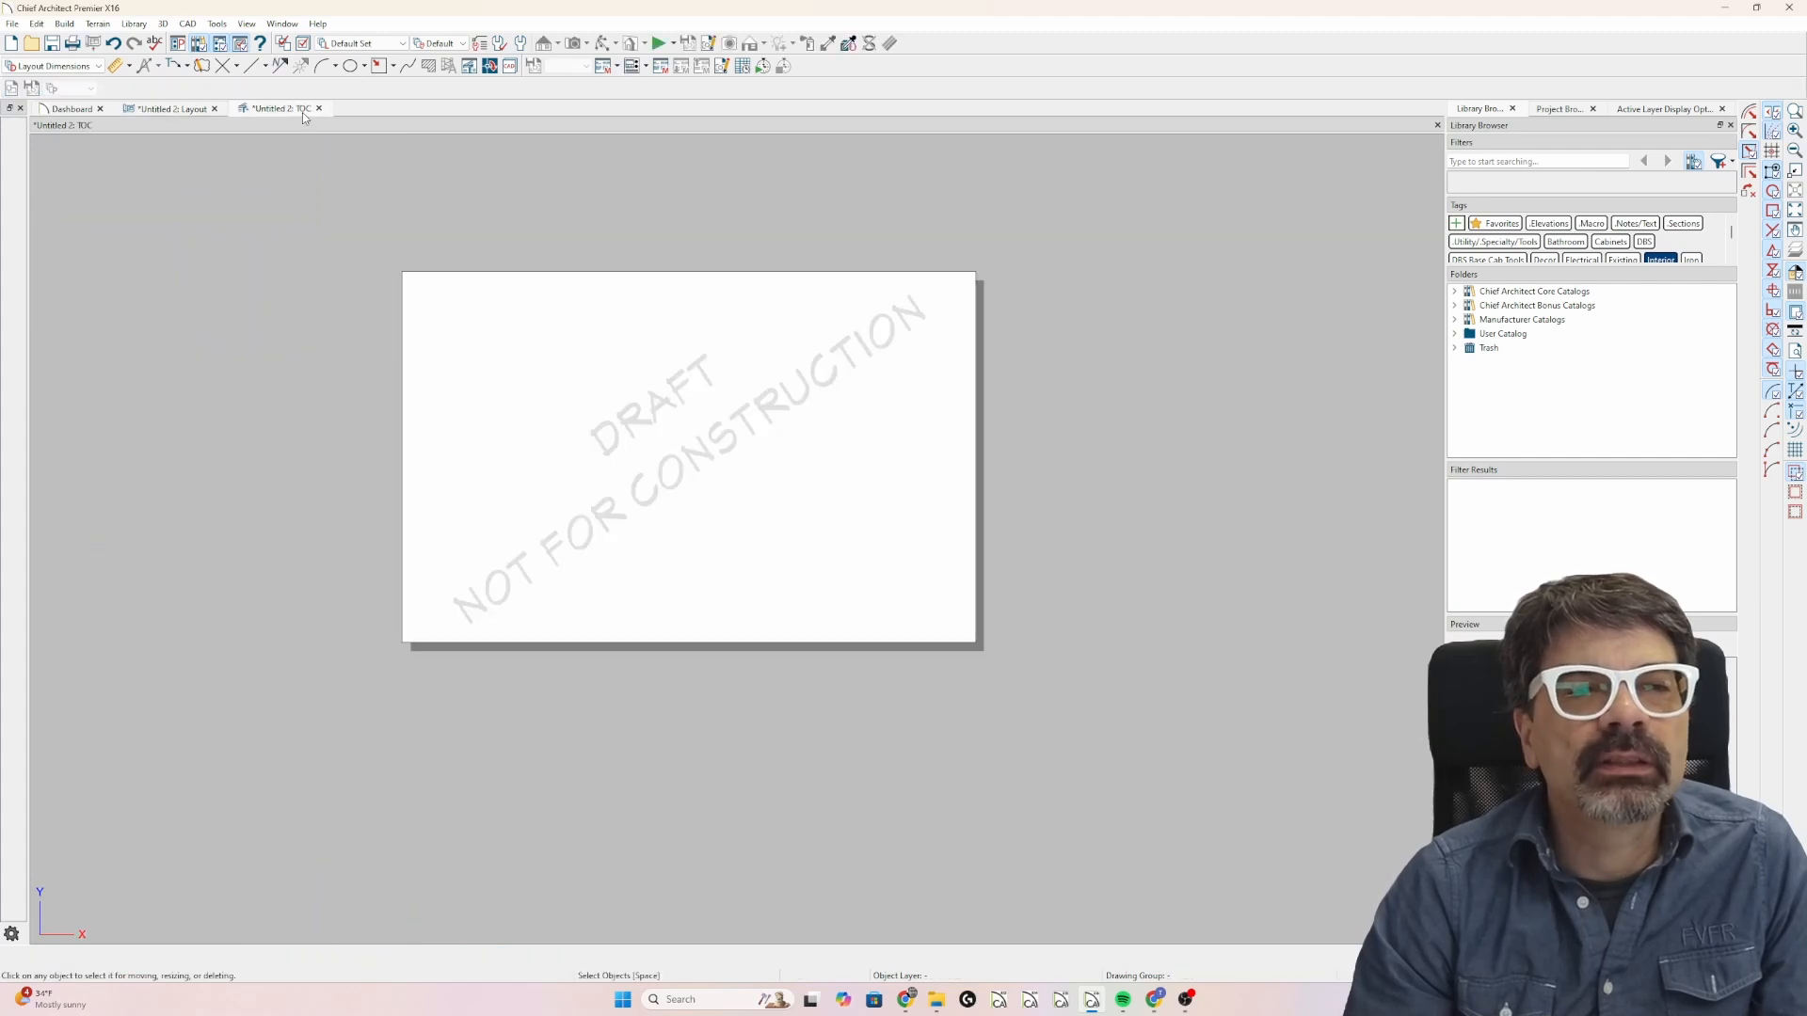
pyautogui.click(173, 110)
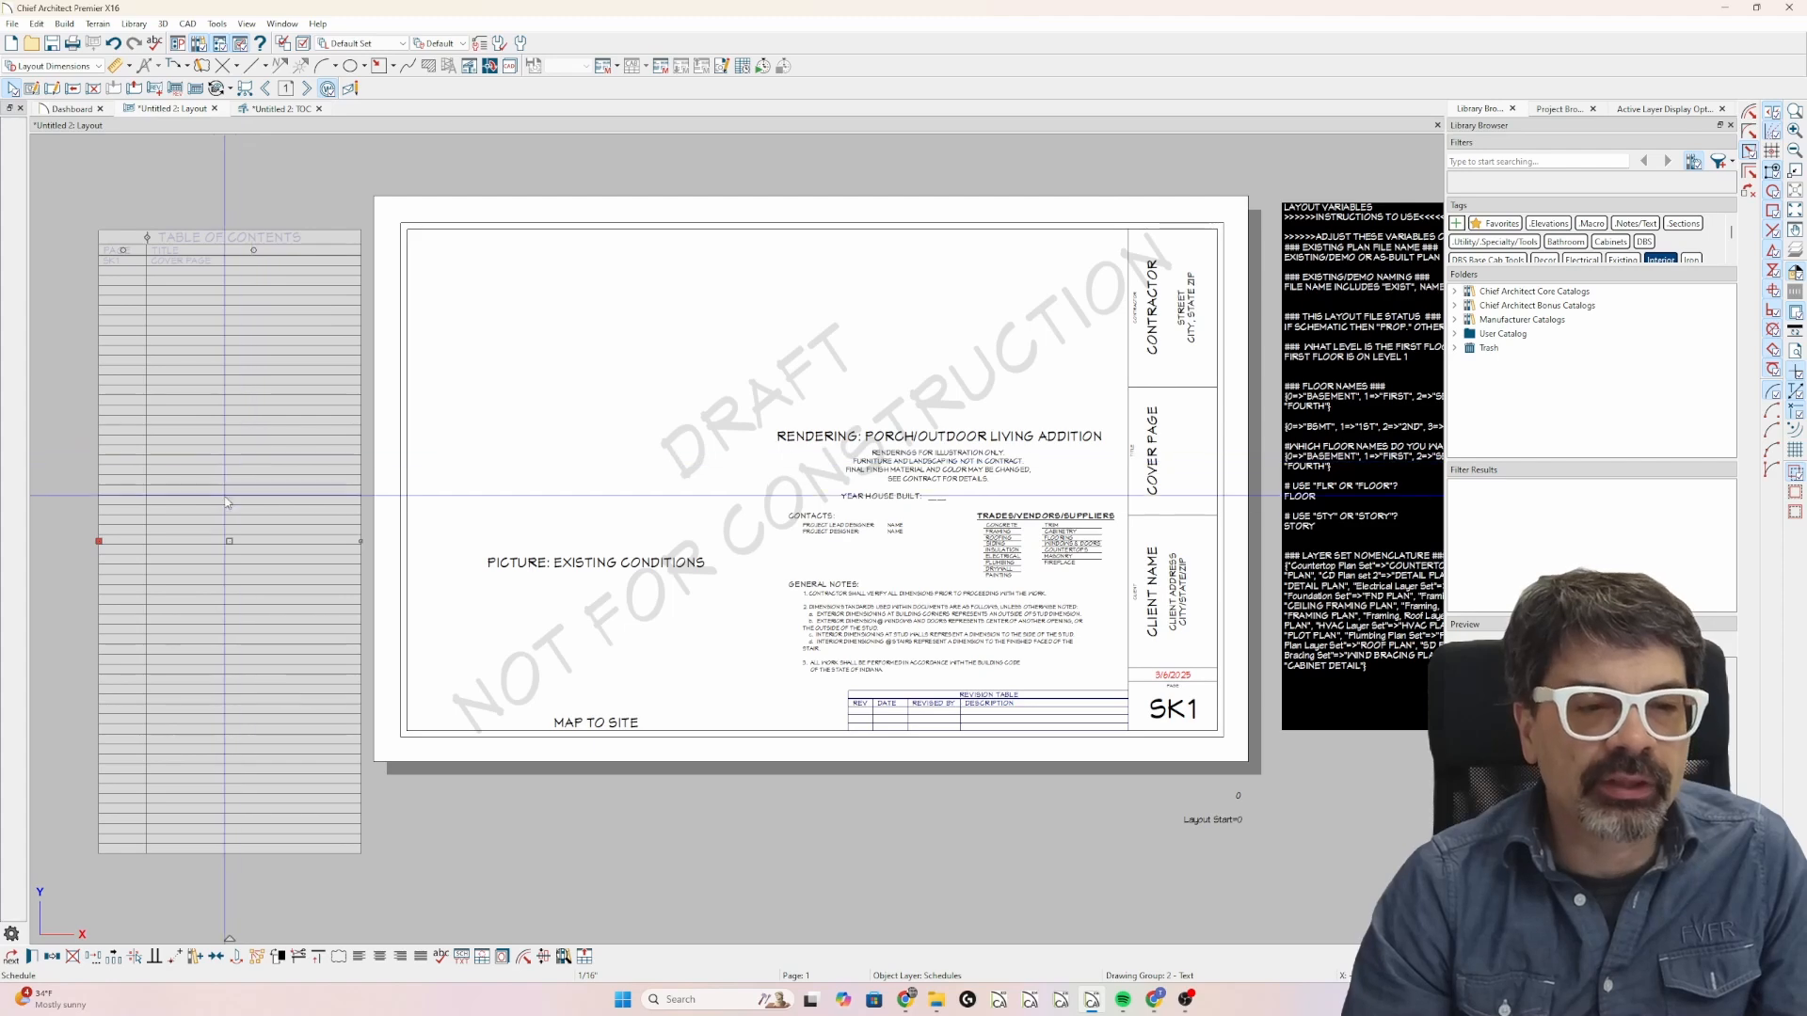
pyautogui.moveTo(229, 541); pyautogui.dragTo(218, 516)
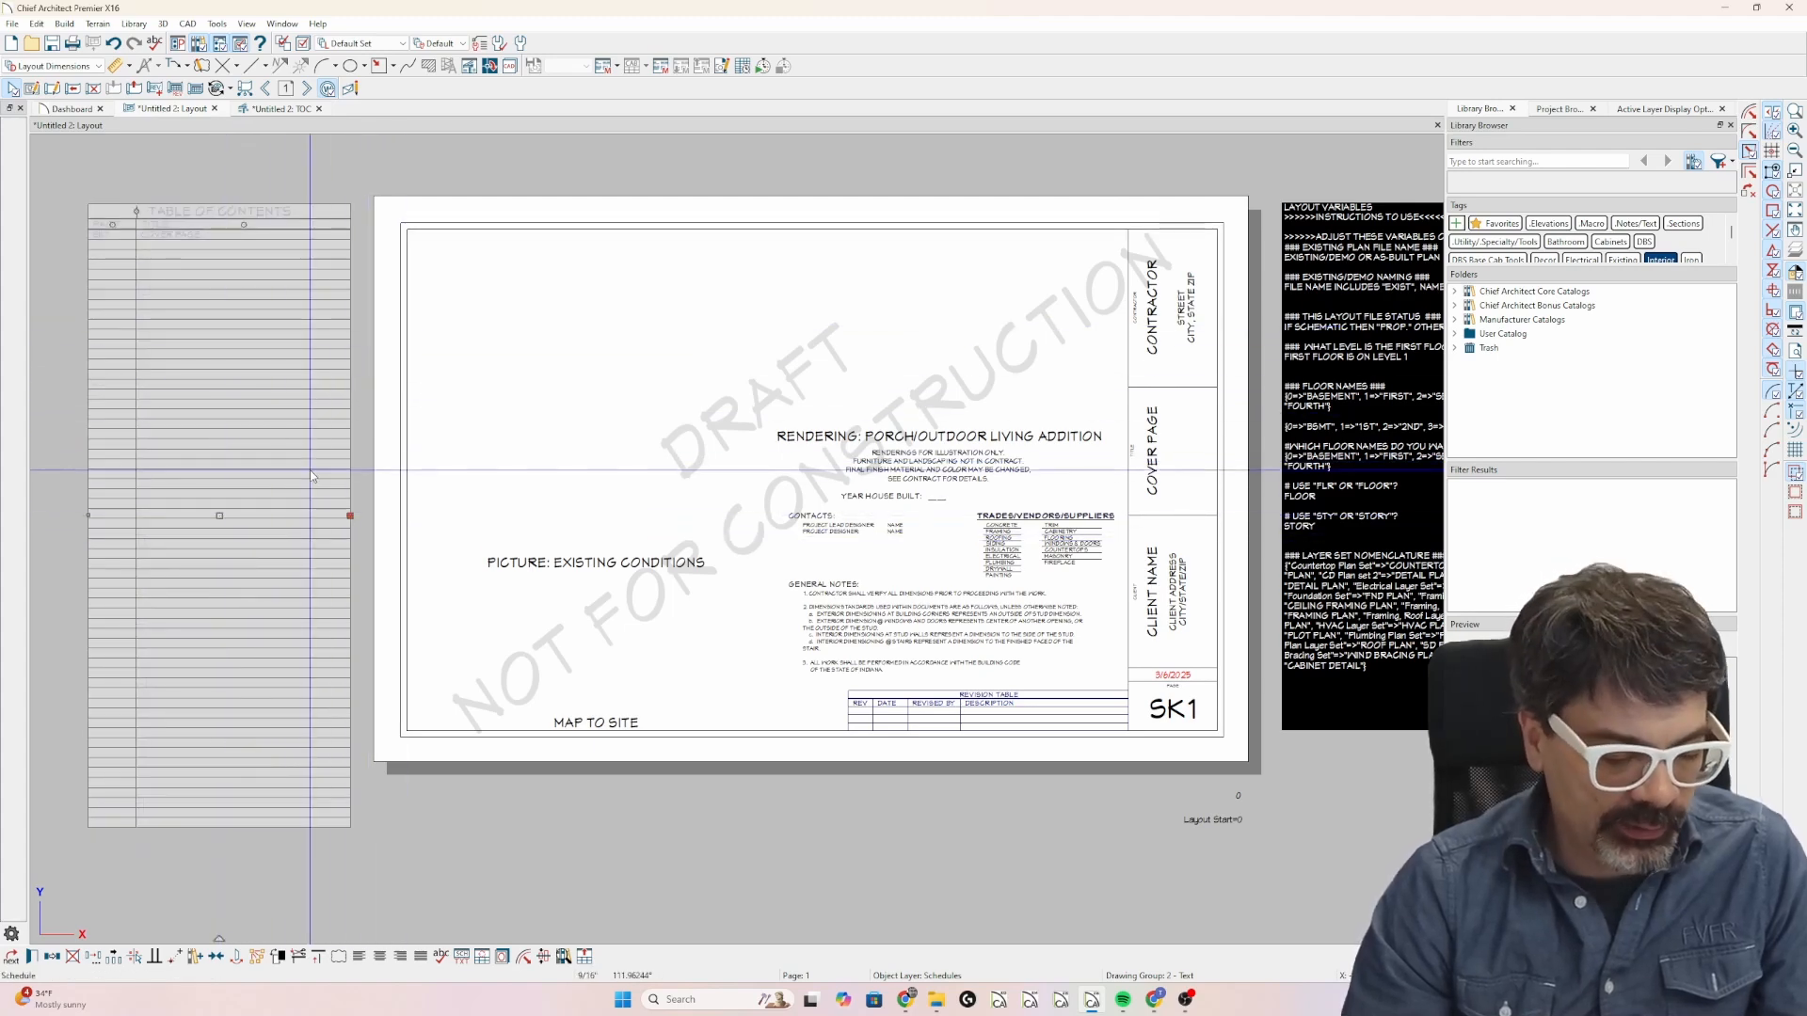
pyautogui.click(278, 109)
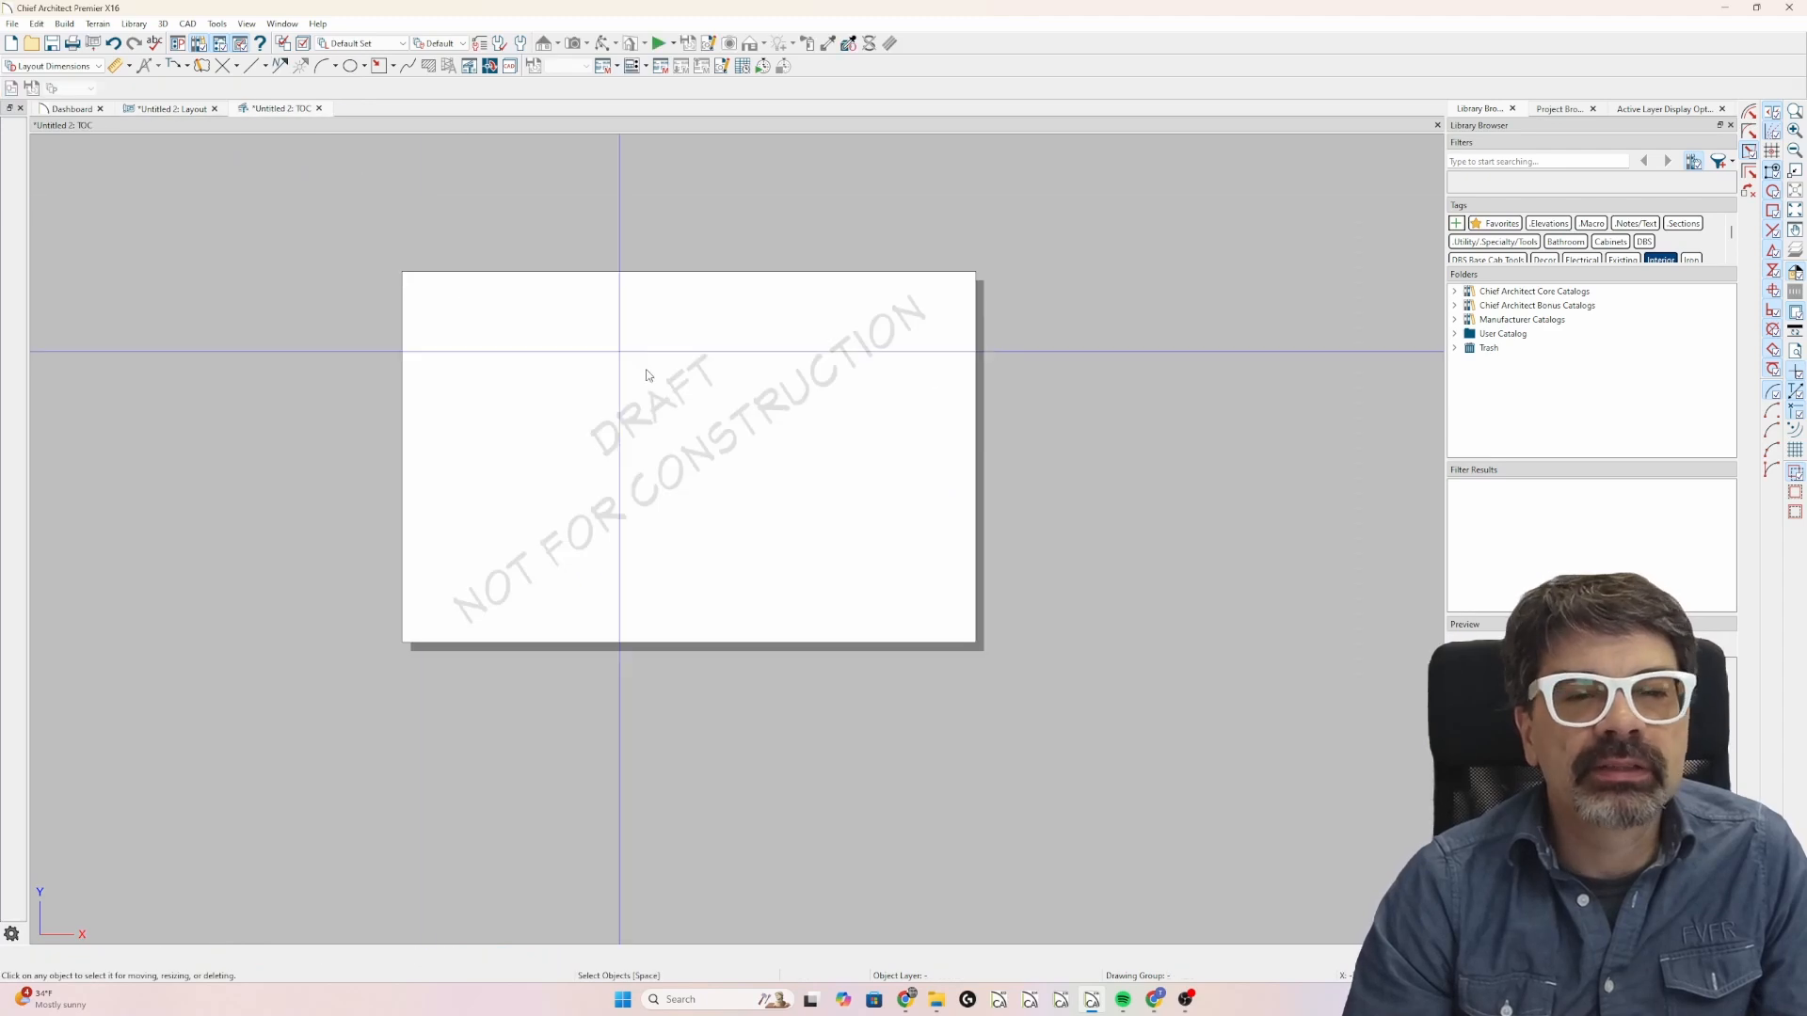
pyautogui.hotkey('ctrl', 'v')
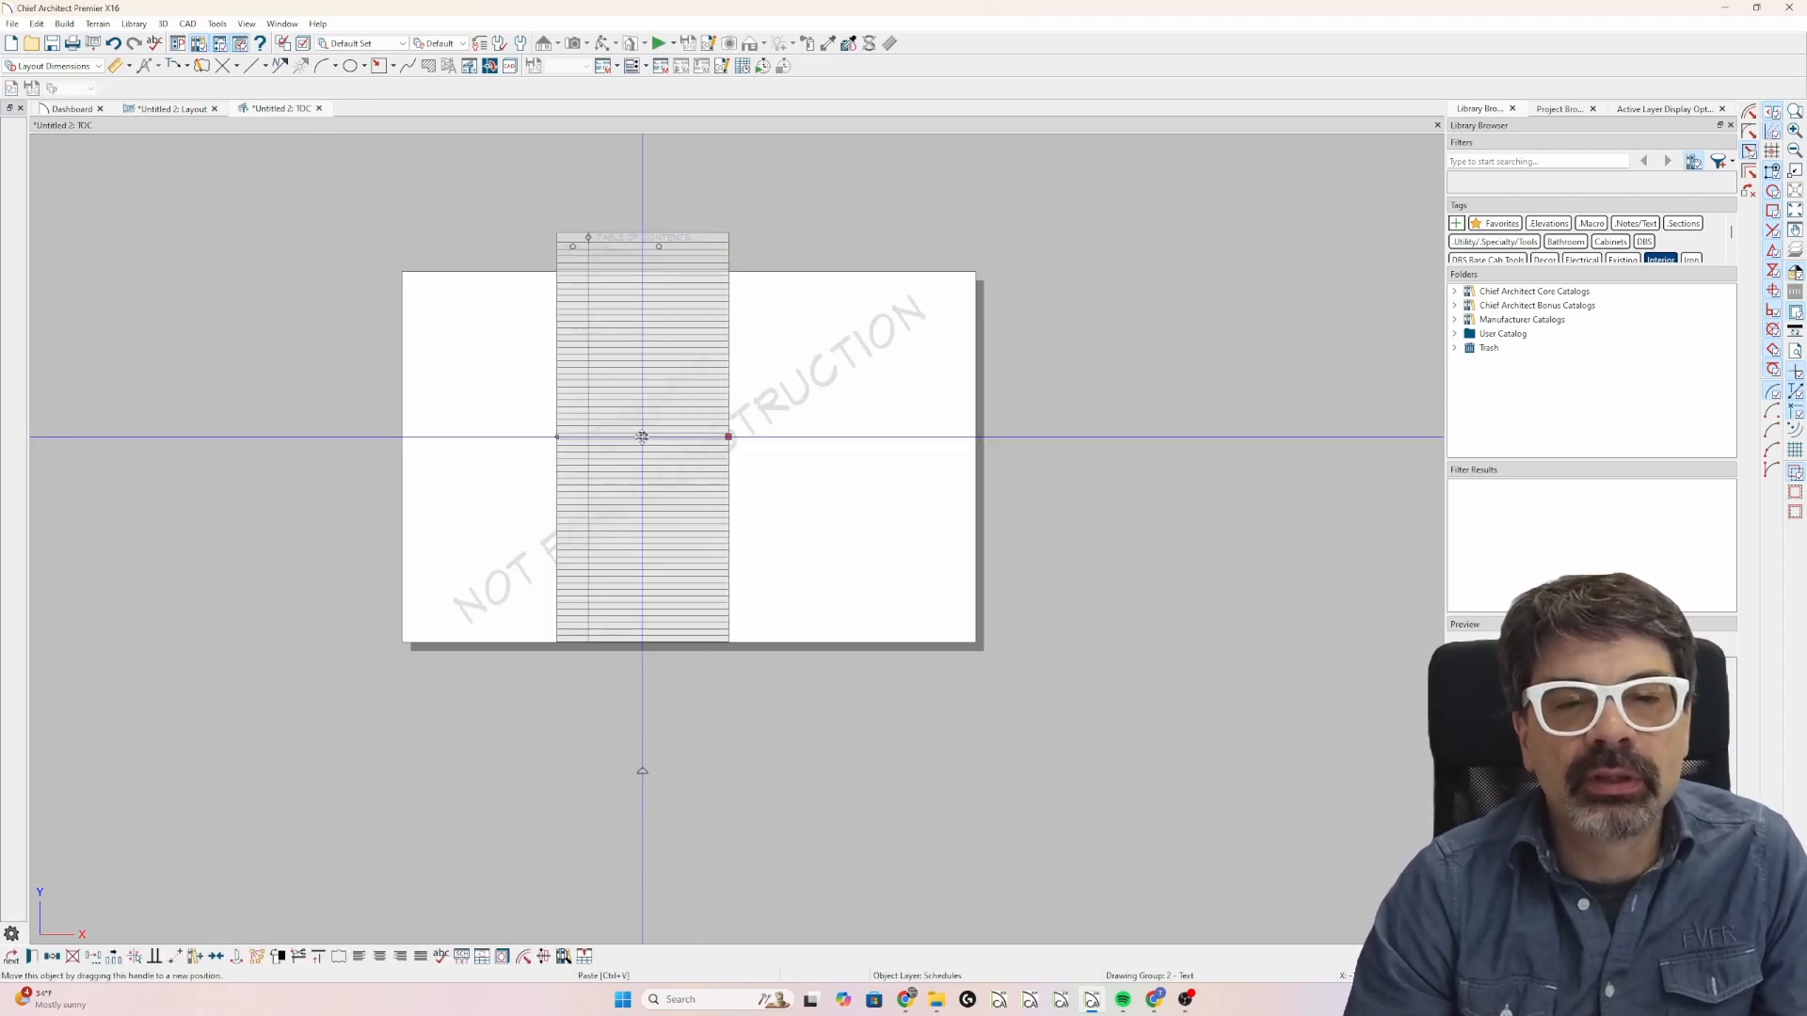
pyautogui.moveTo(641, 437); pyautogui.dragTo(648, 480)
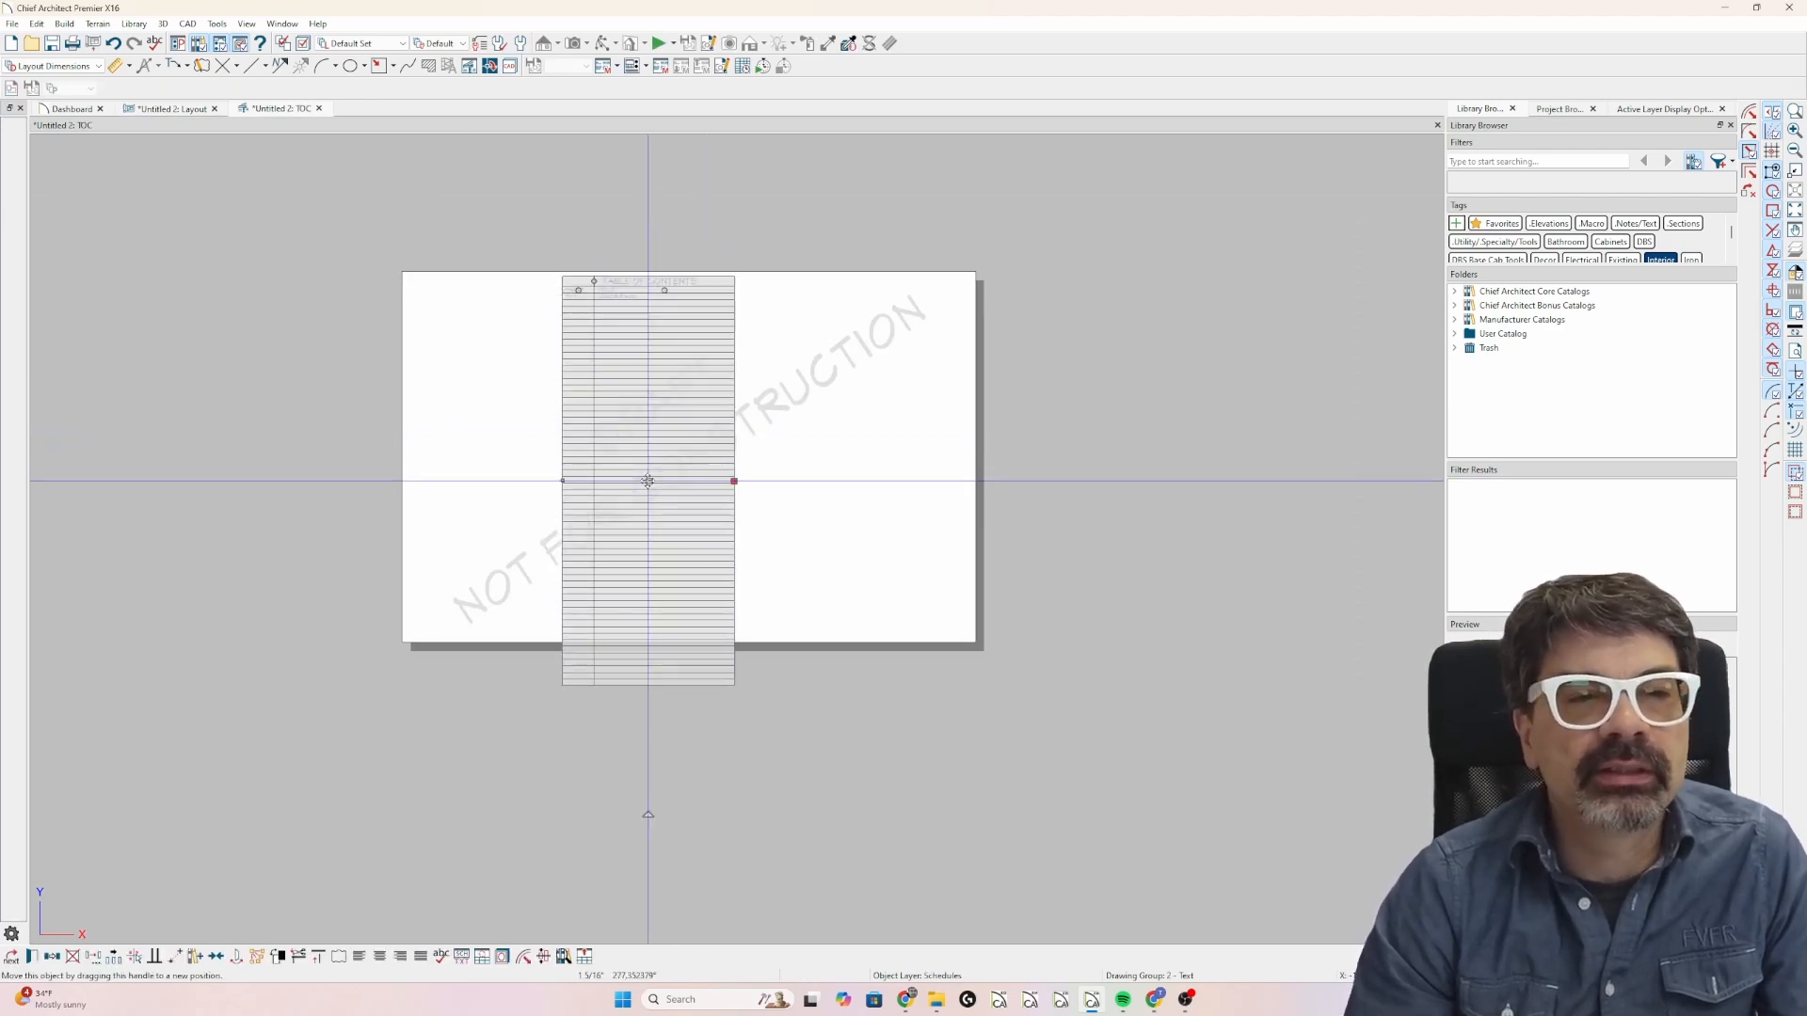
# Send the entire TOC detail to layout page 1 with layout line scaling and move its layout box to the sheet's left part.
pyautogui.scroll(2, 649, 470)
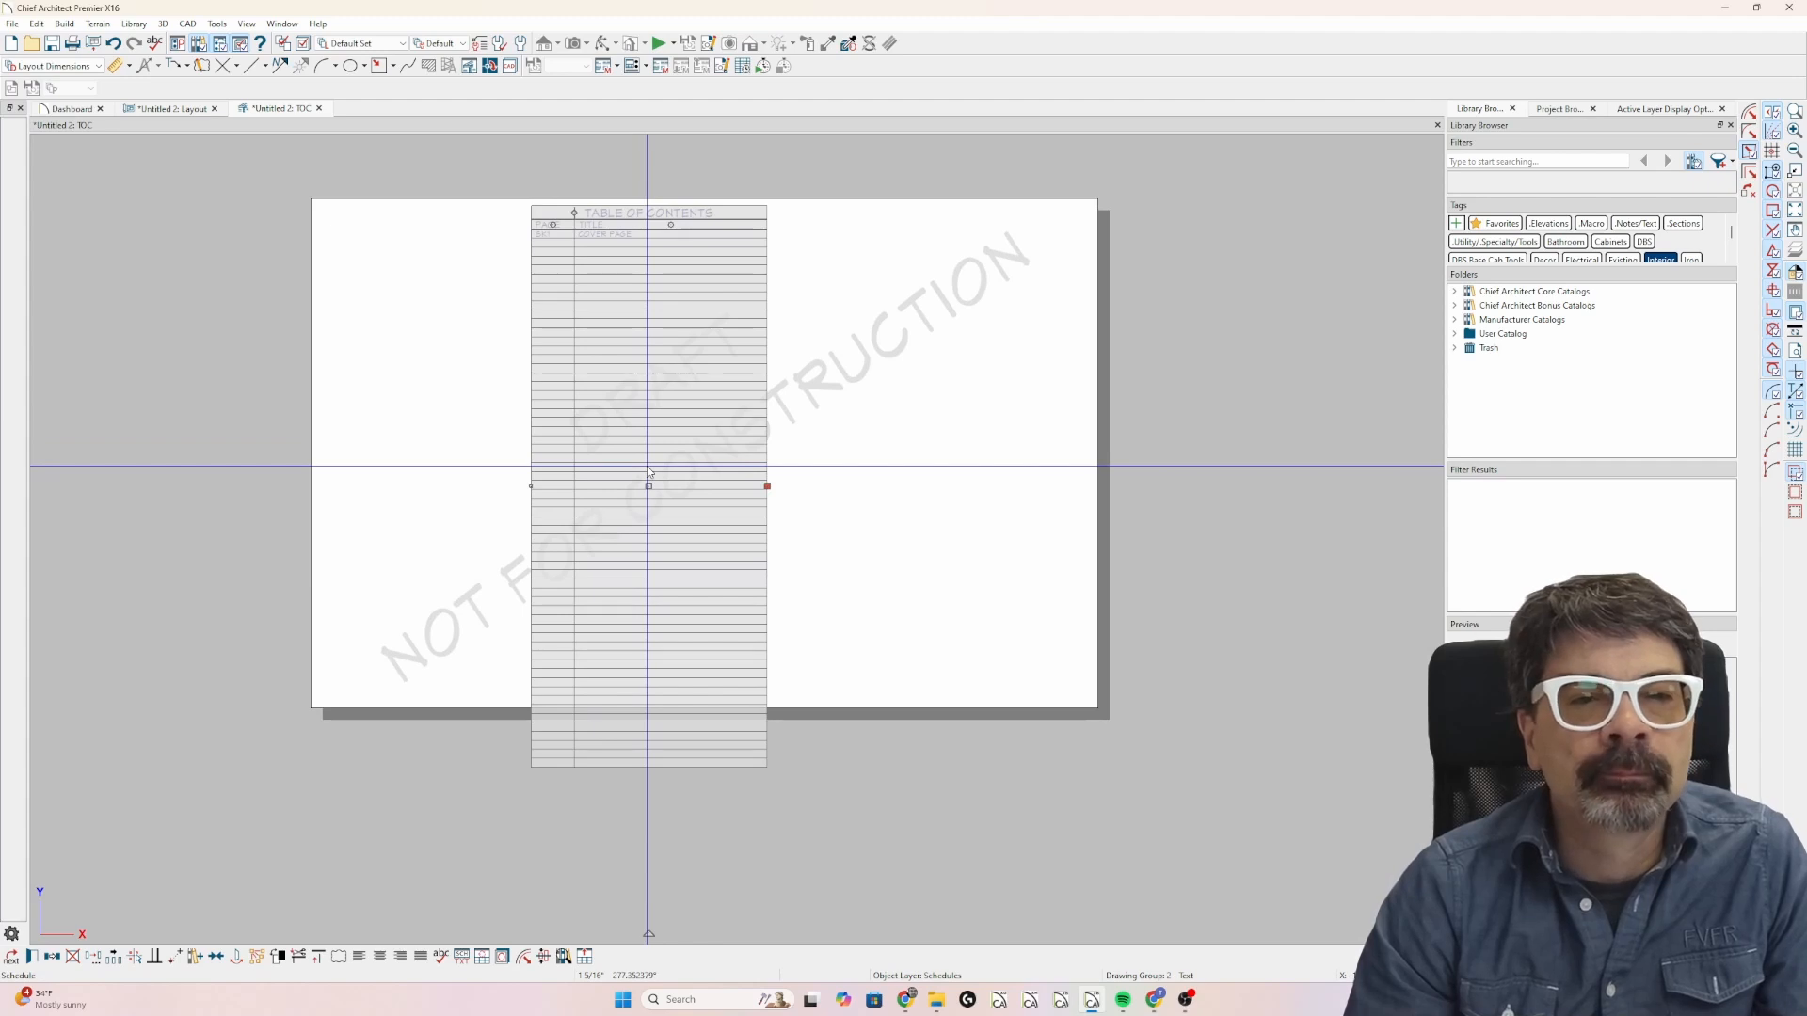
pyautogui.click(94, 47)
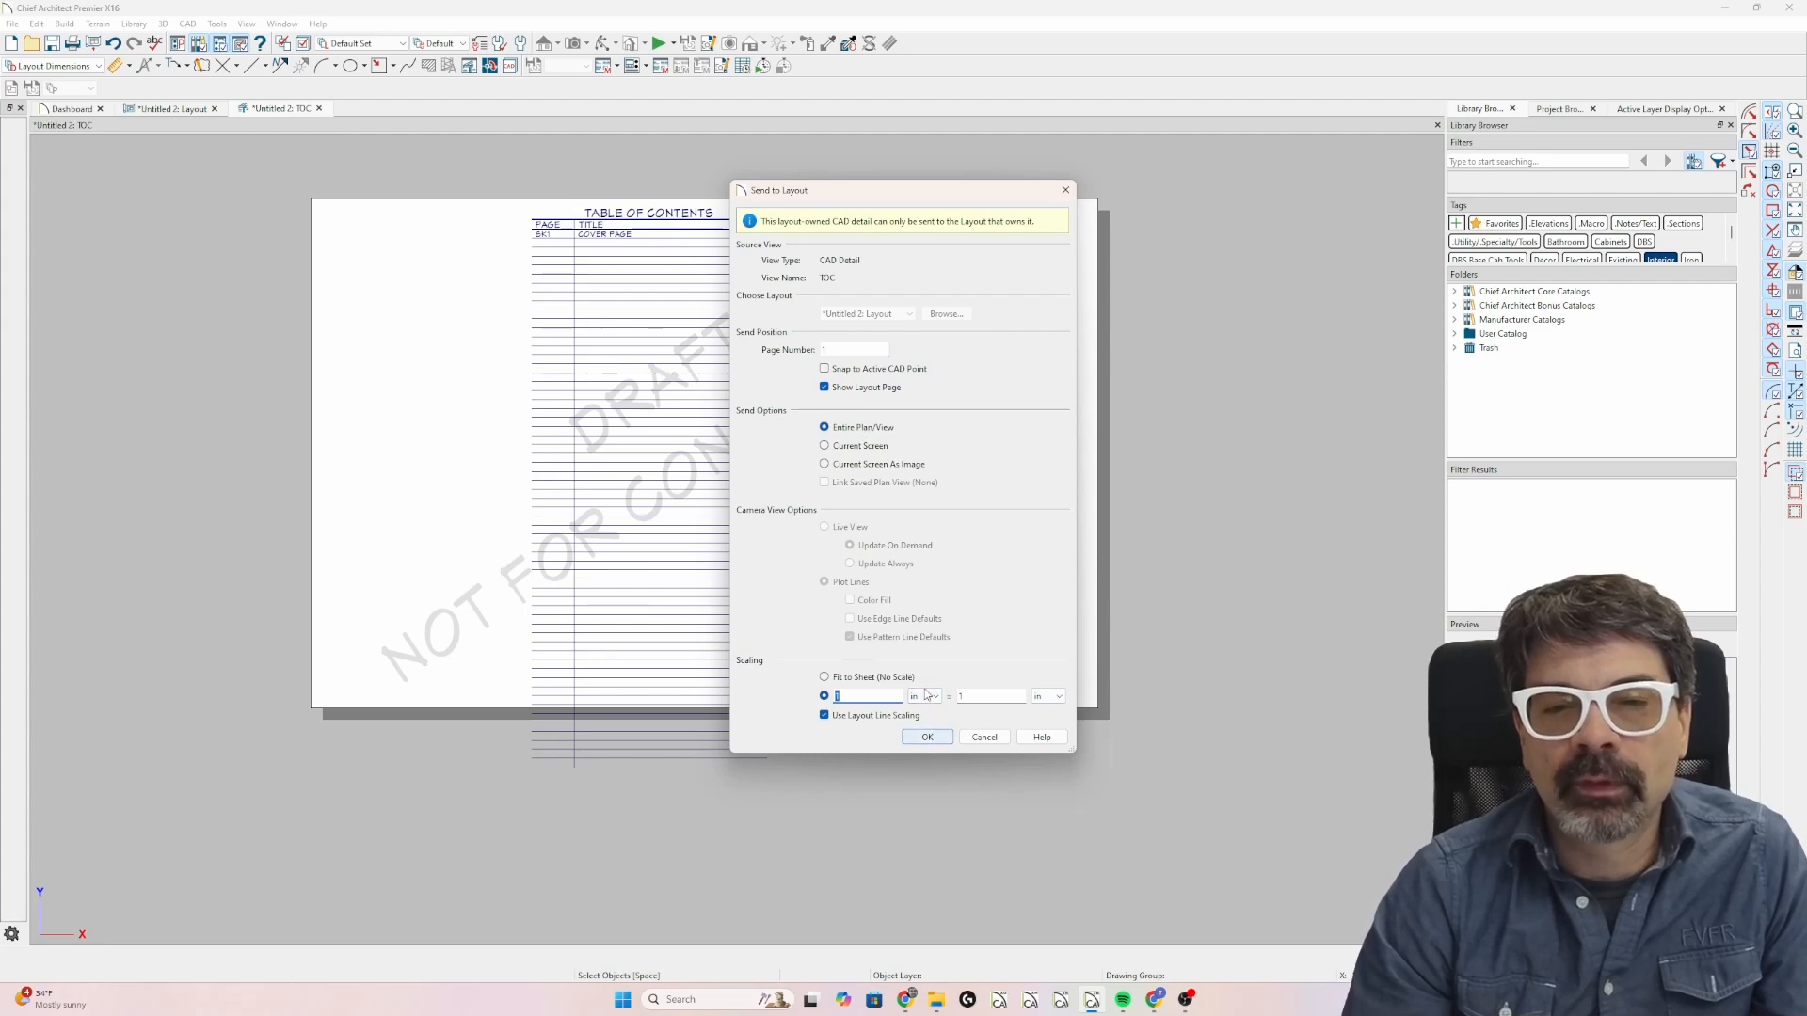
pyautogui.click(927, 738)
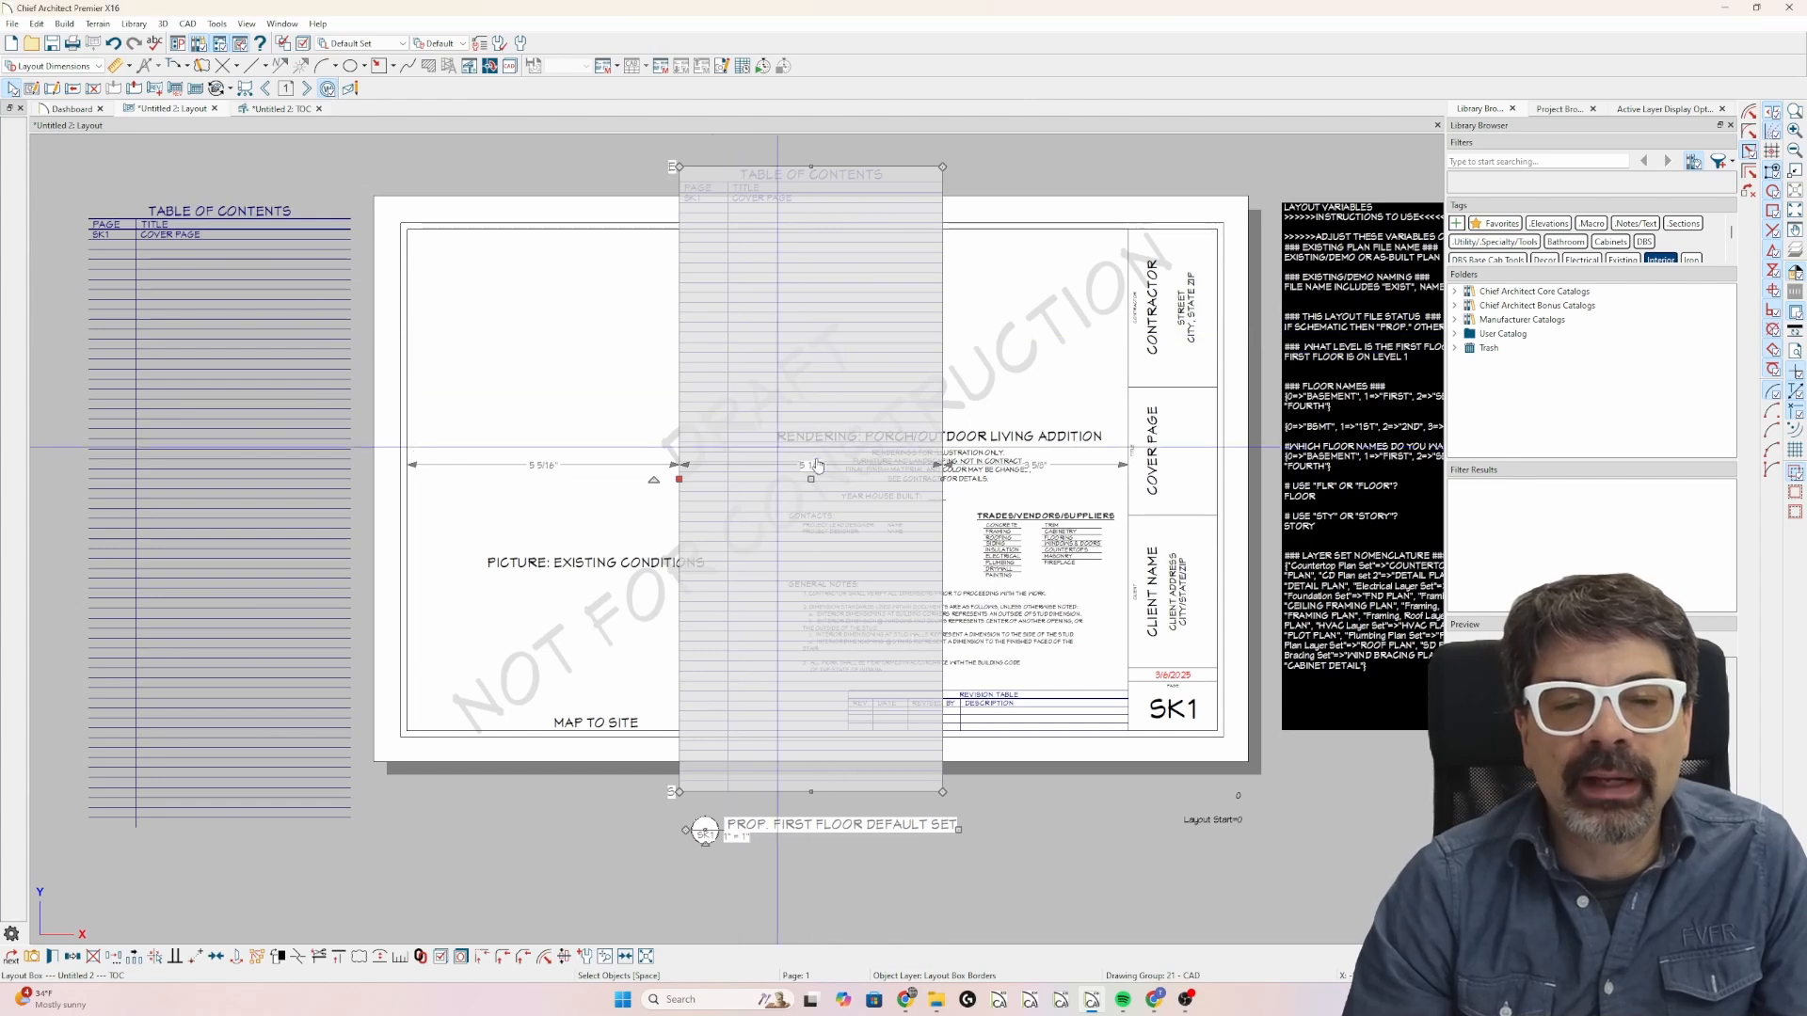
pyautogui.scroll(-1, 1003, 677)
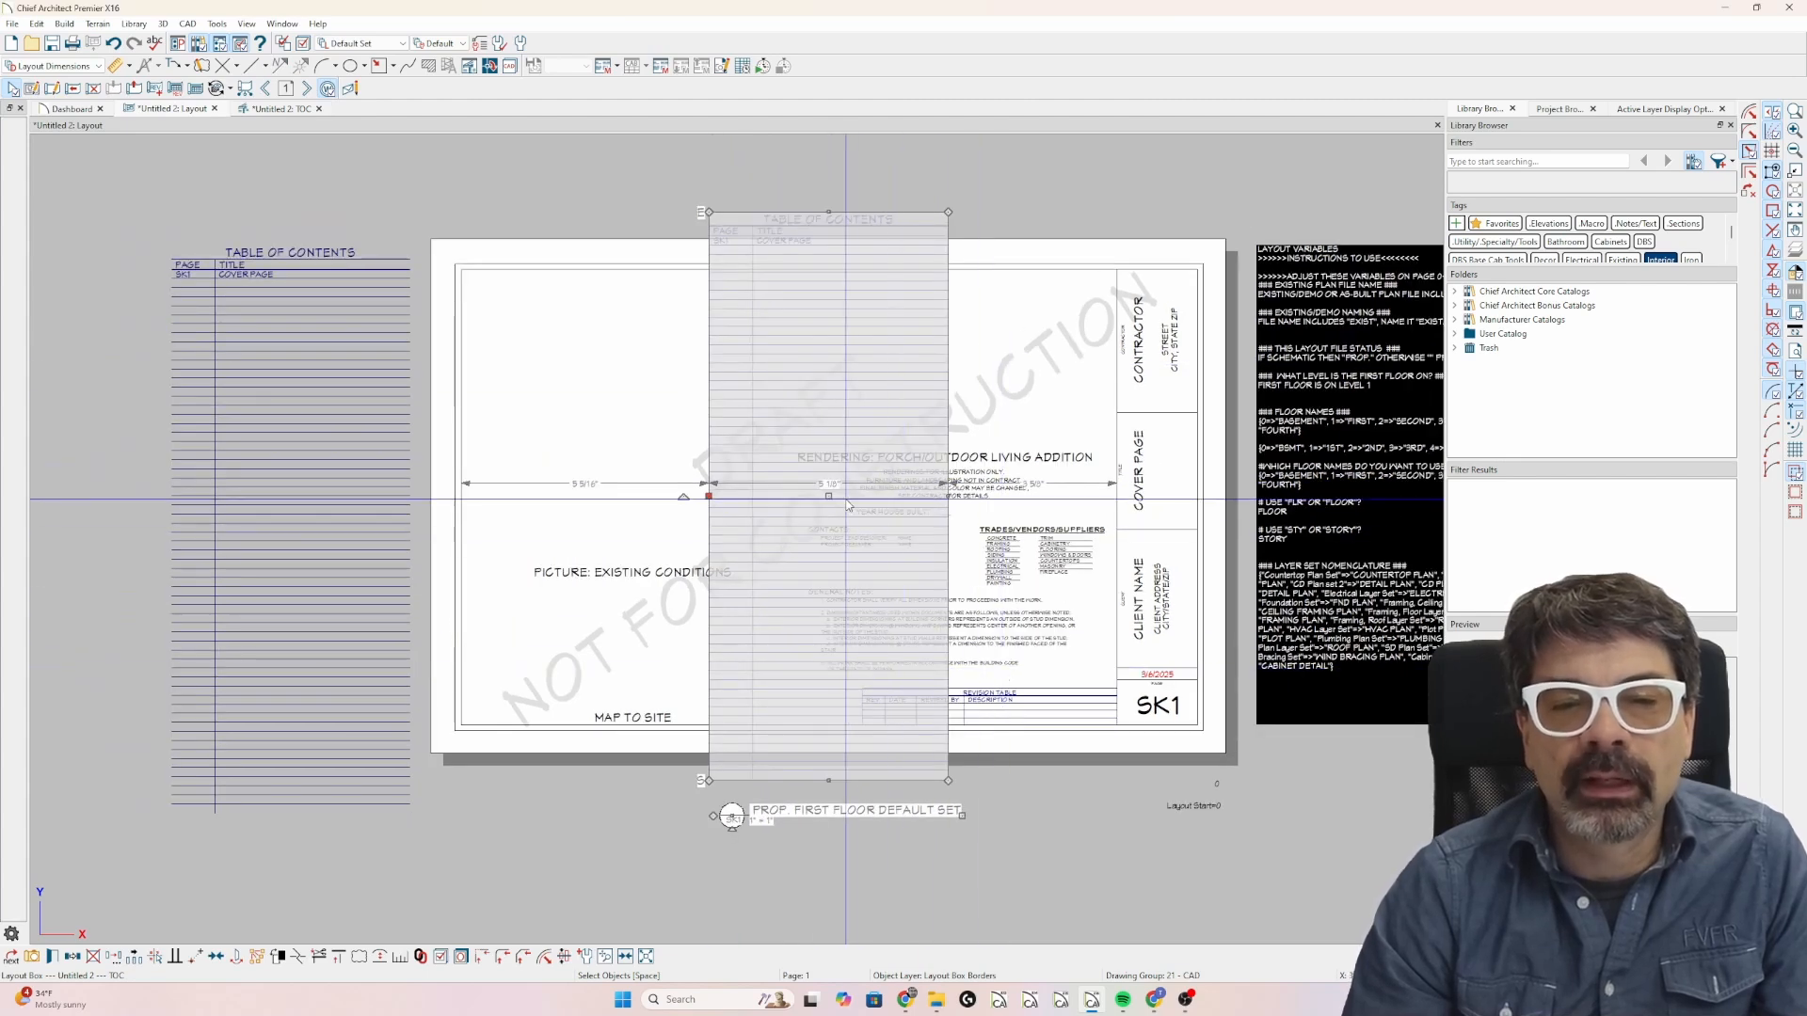
pyautogui.moveTo(827, 497); pyautogui.dragTo(603, 550)
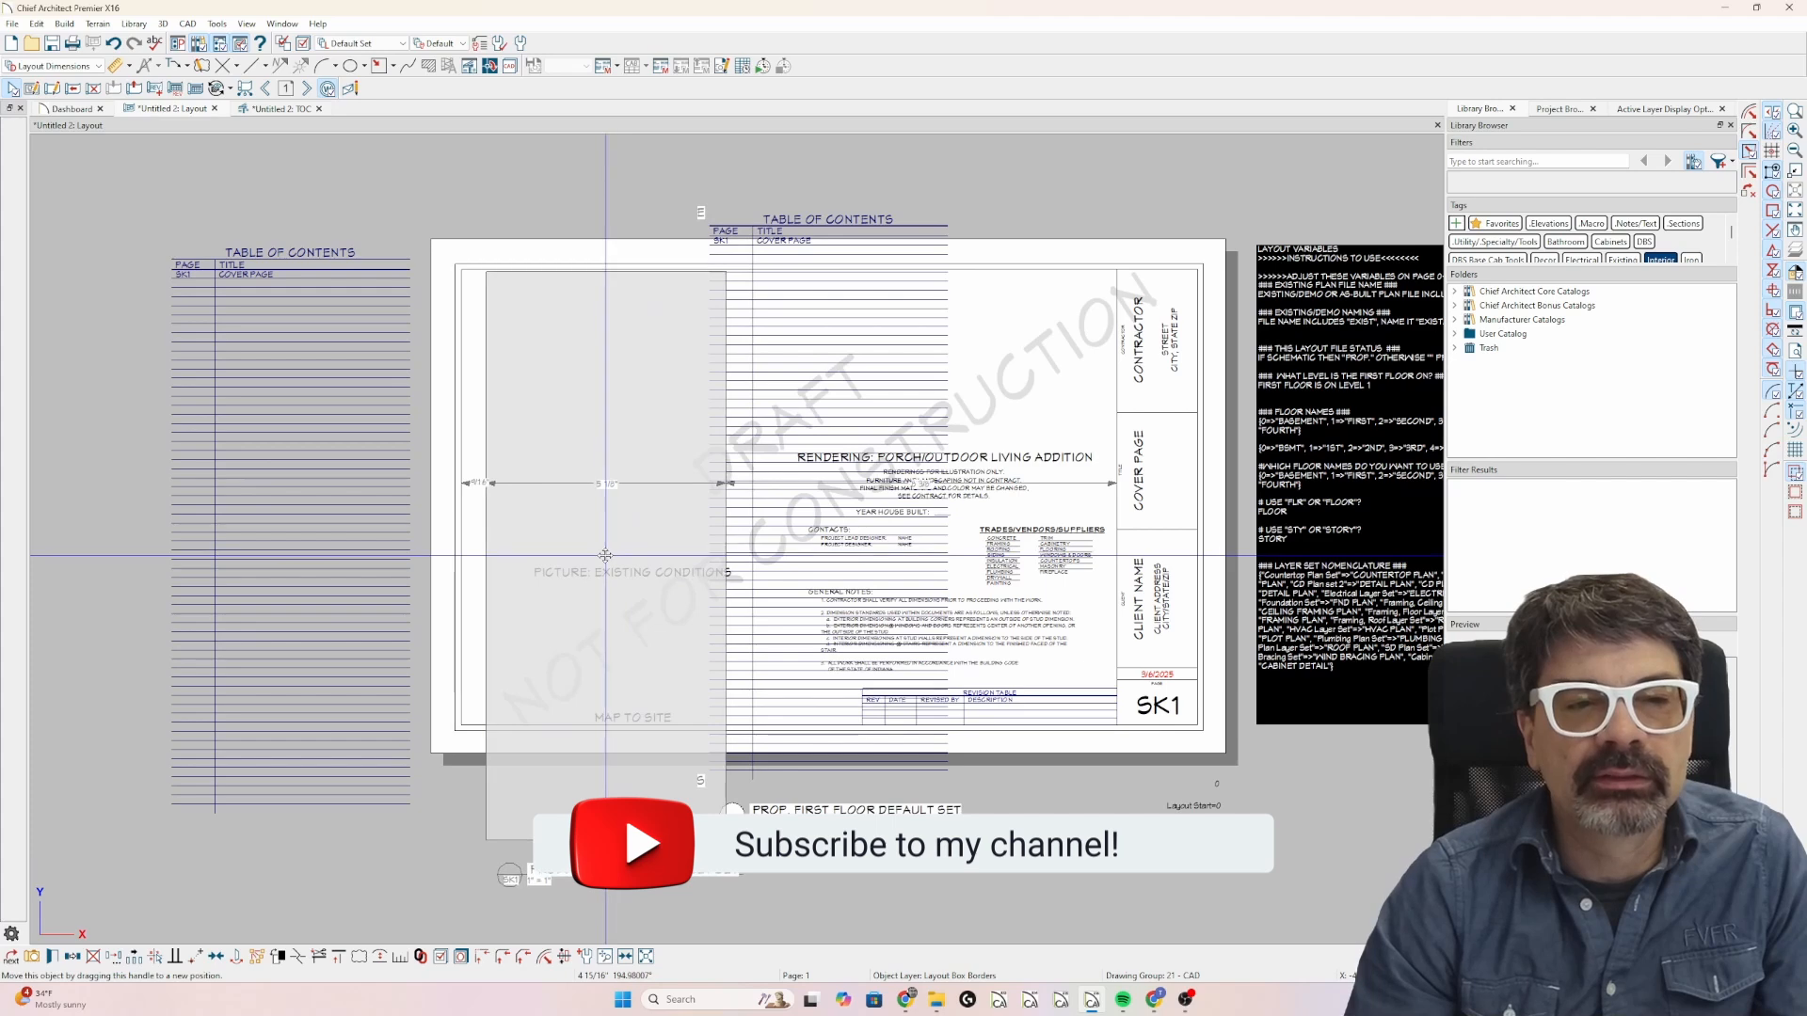
# Move the original table of contents beside the sheet down so it lines up with the copy on the page.
pyautogui.click(287, 673)
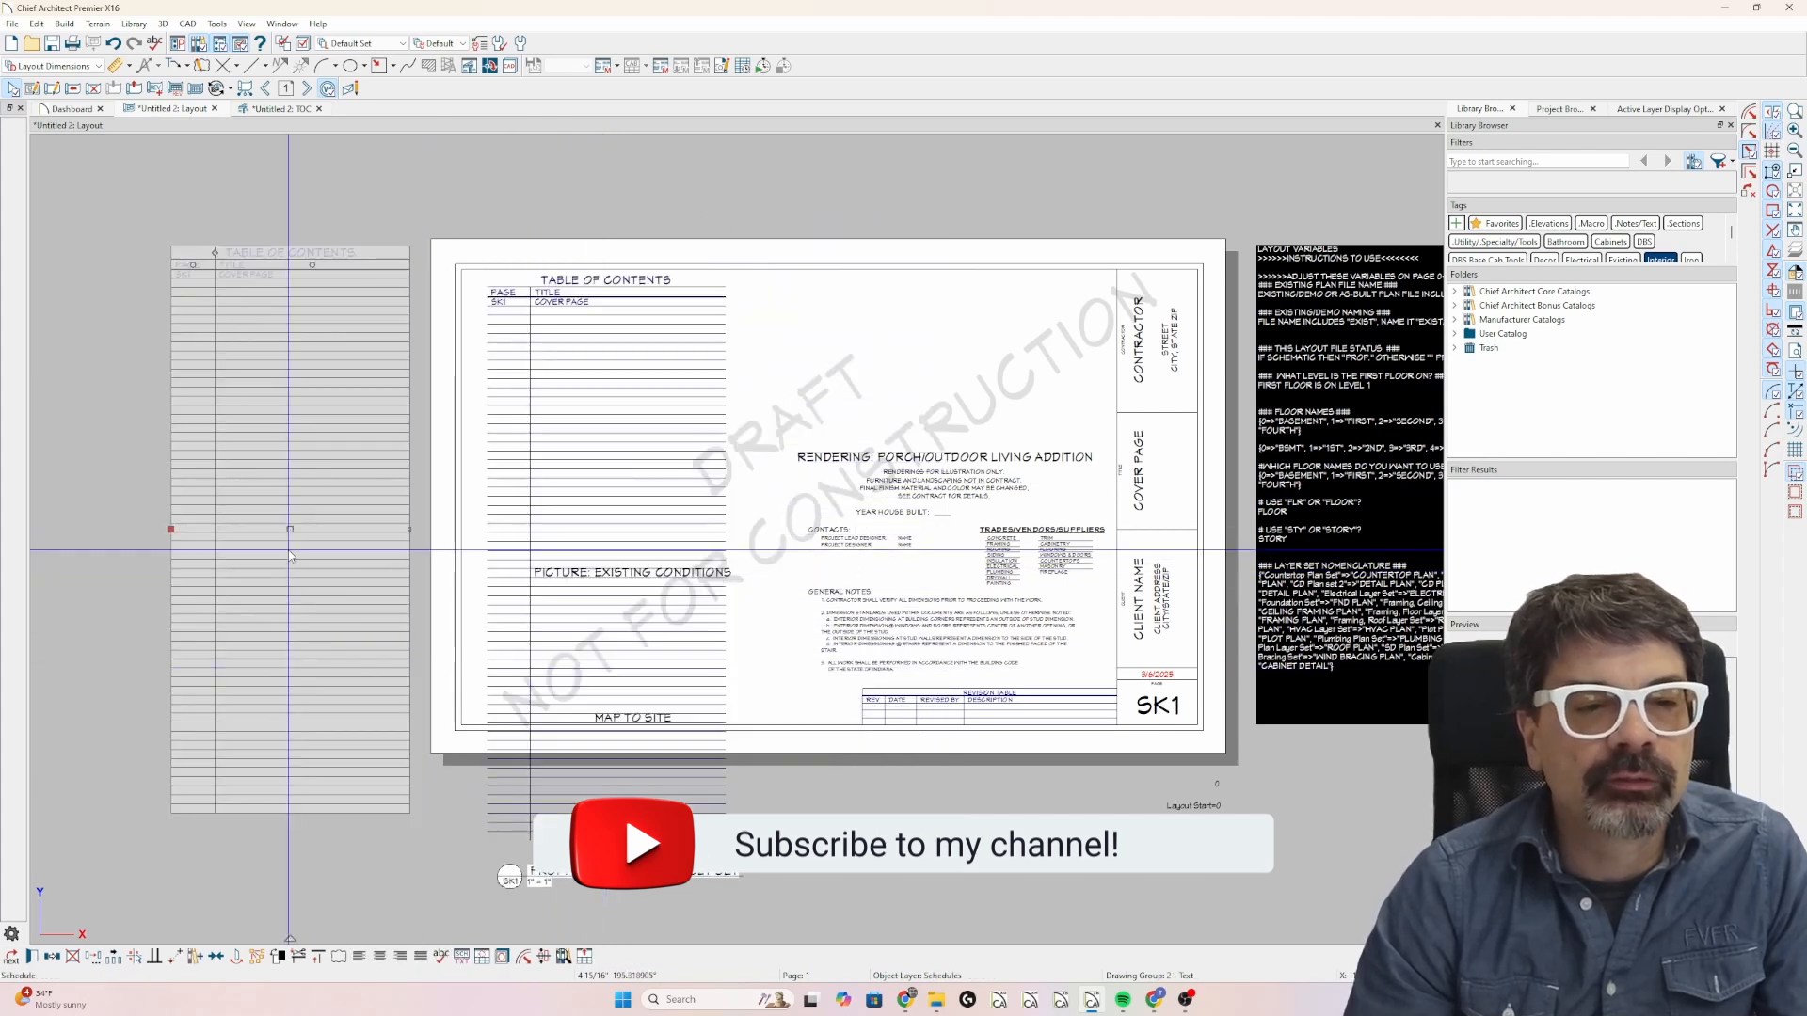
pyautogui.moveTo(289, 562); pyautogui.dragTo(289, 558)
pyautogui.press('Escape')
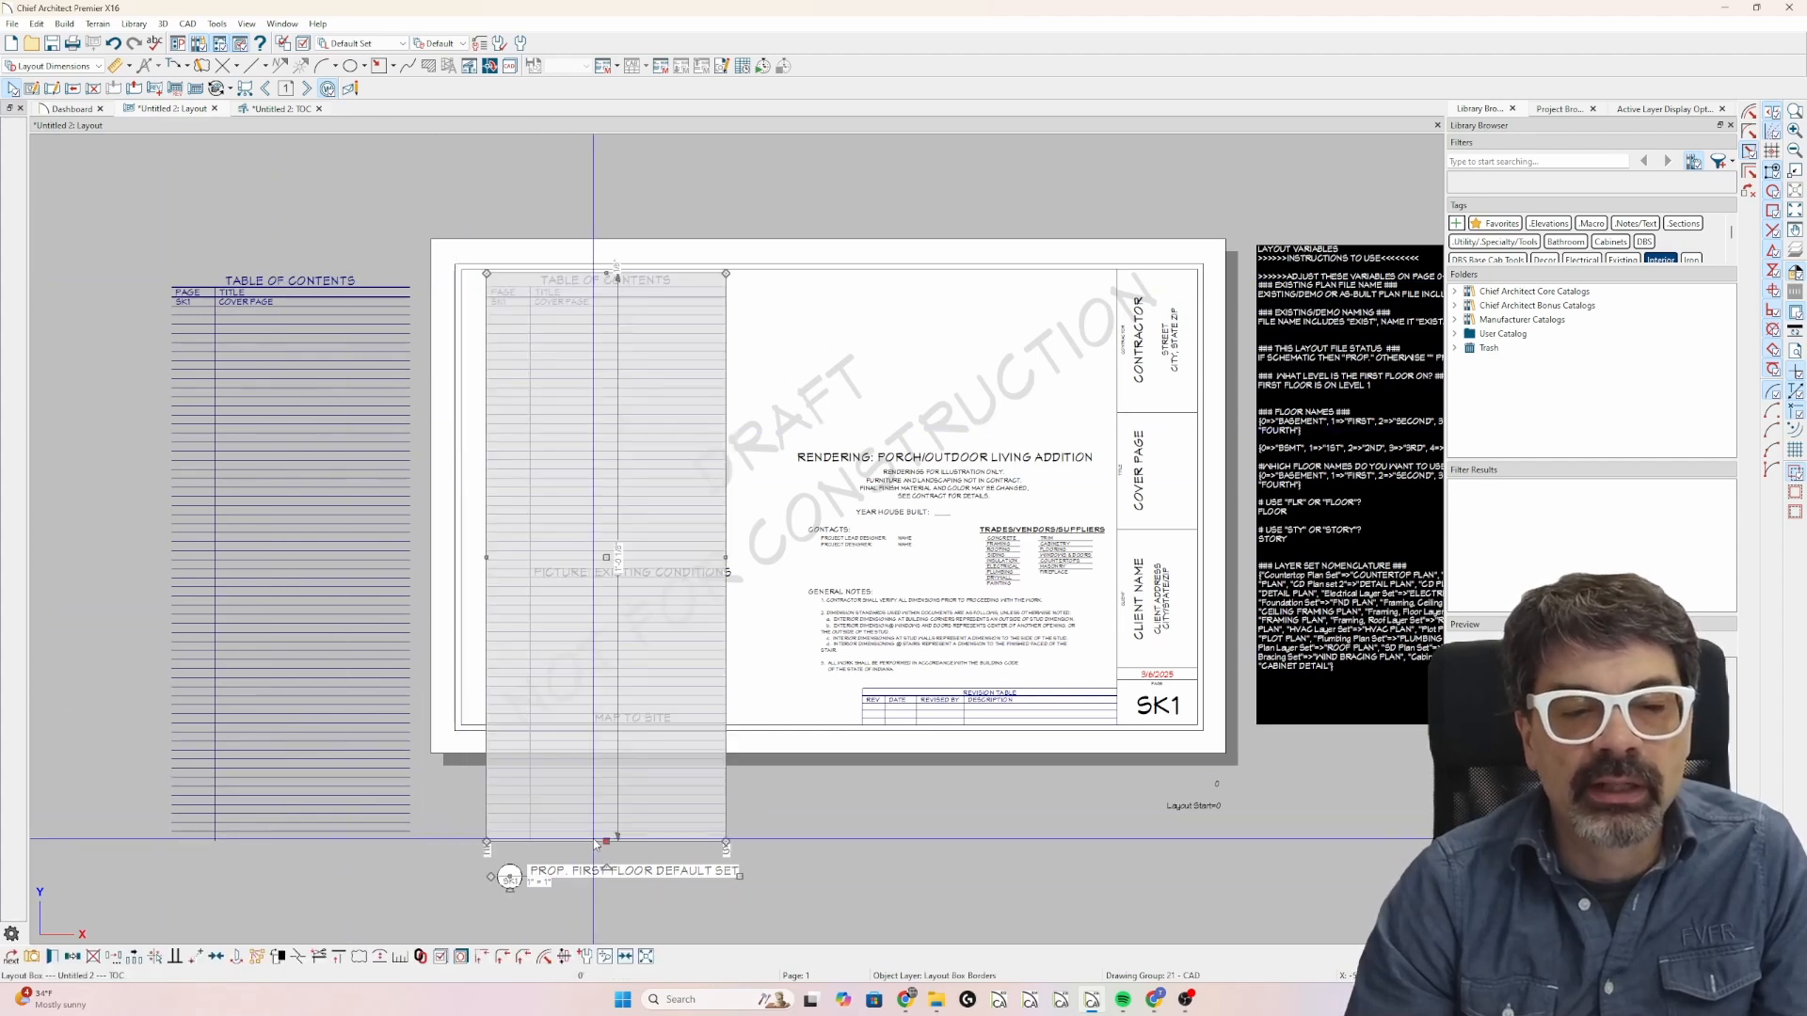
# Suppress the TOC layout box's label and crop its bottom edge up to just below the PICTURE: EXISTING CONDITIONS text.
pyautogui.doubleClick(564, 821)
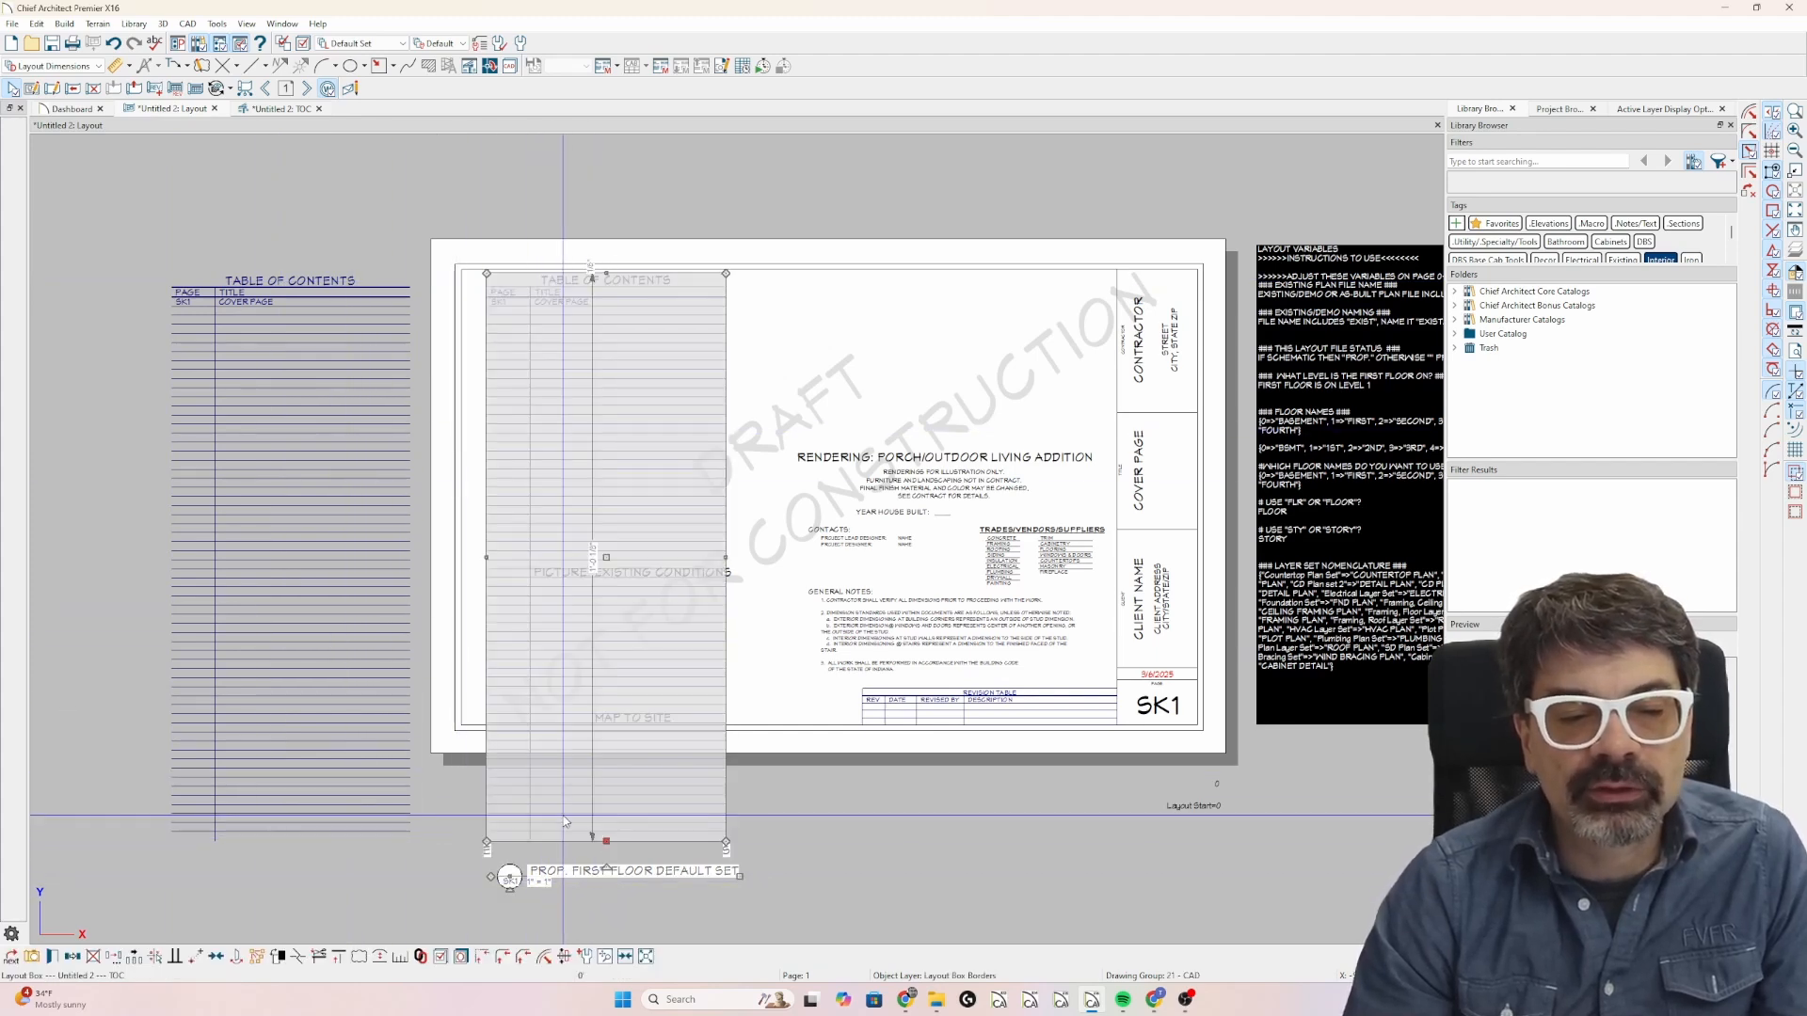
pyautogui.click(501, 312)
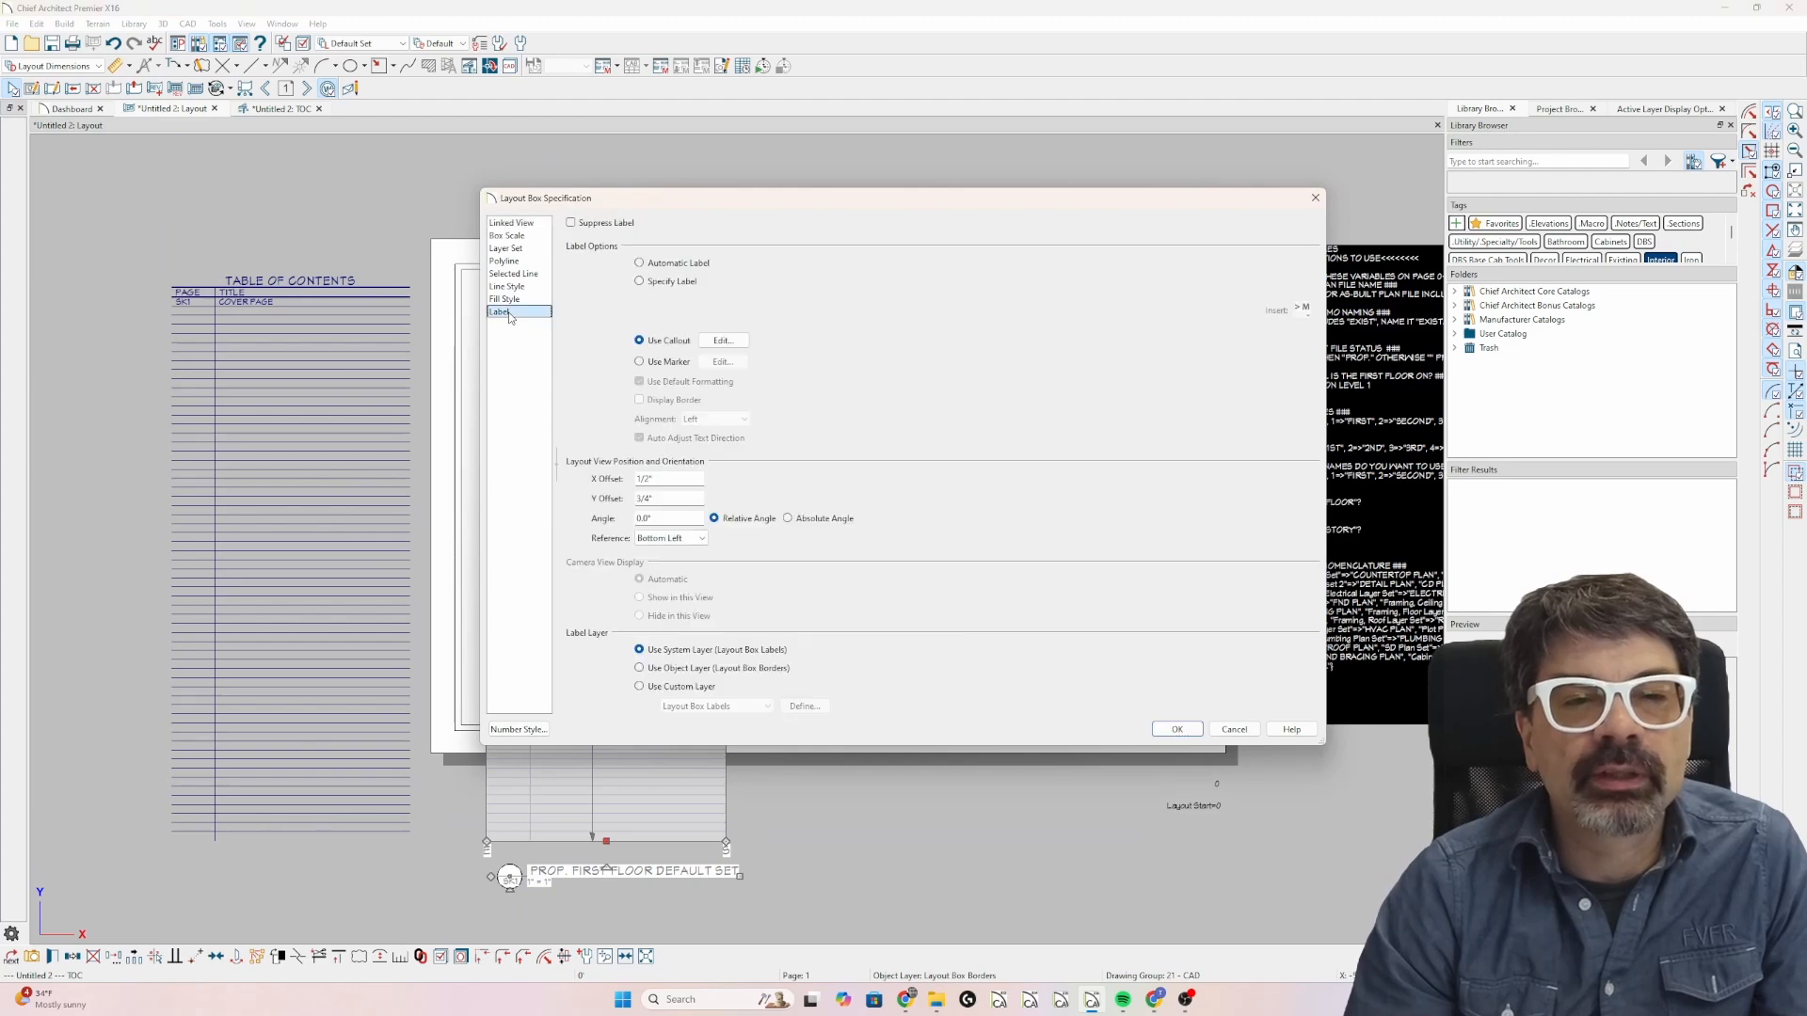
pyautogui.click(595, 227)
pyautogui.press('Return')
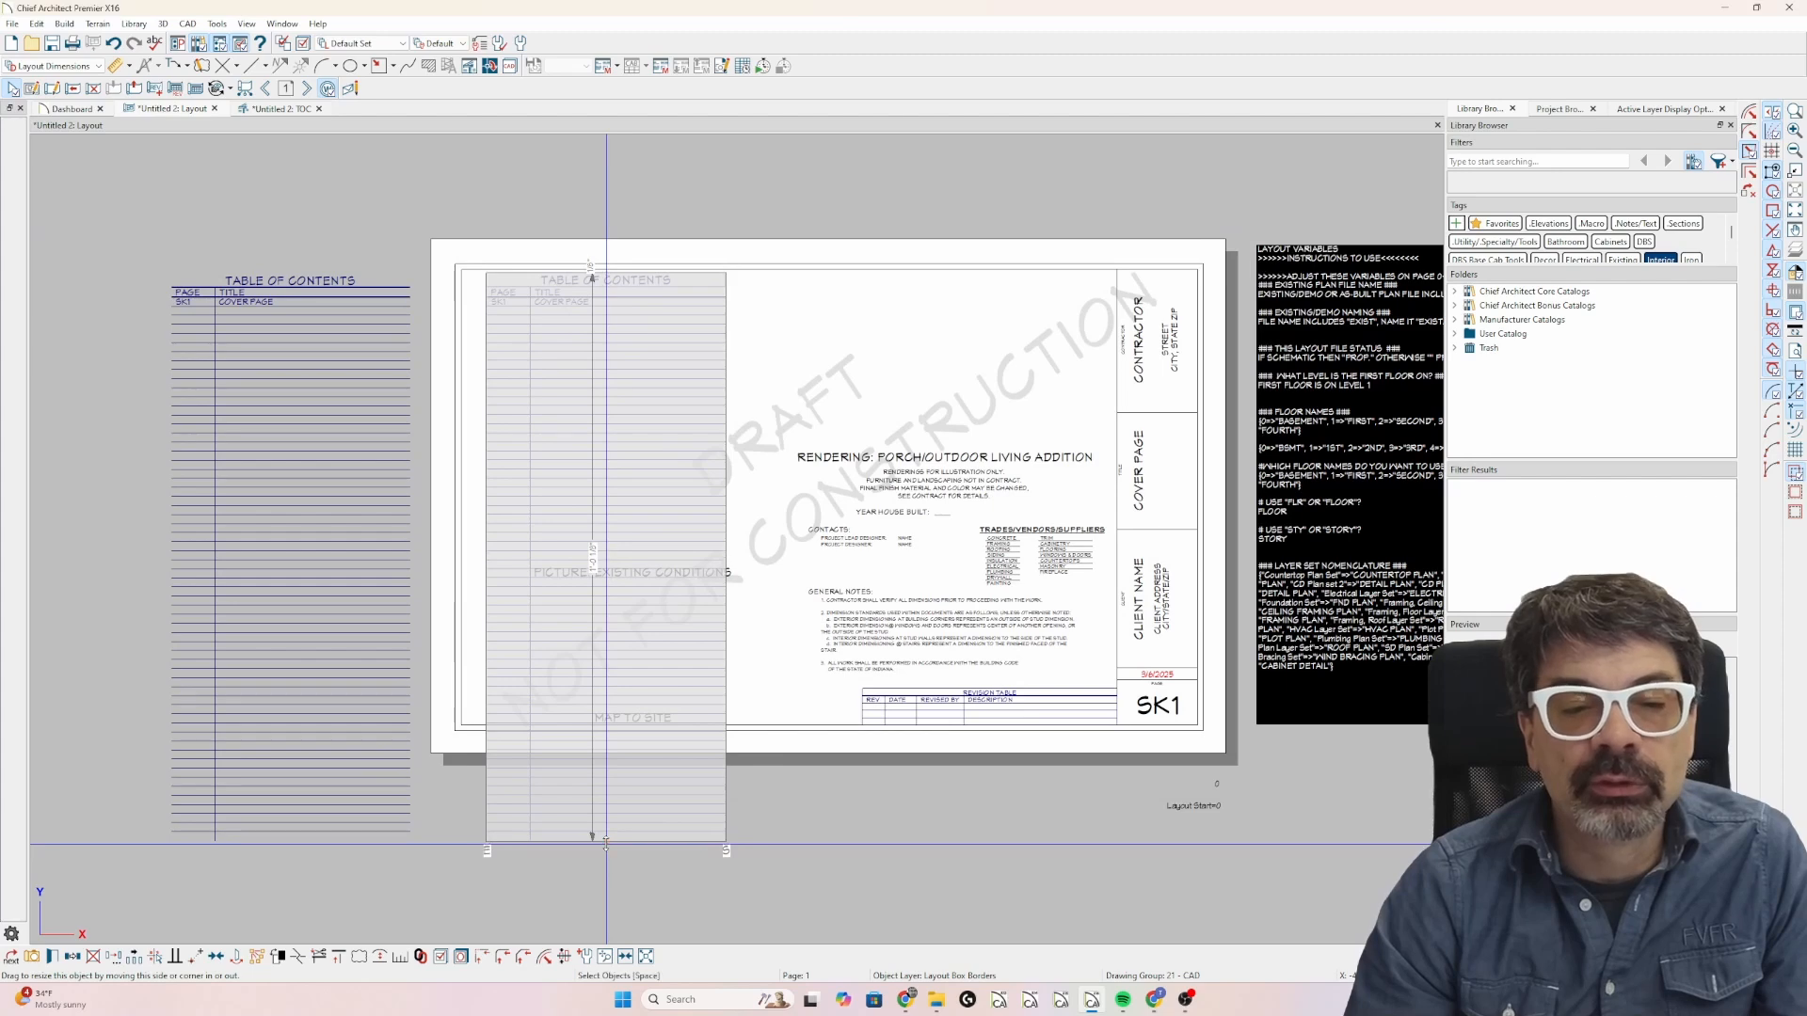
pyautogui.moveTo(605, 844); pyautogui.dragTo(530, 606)
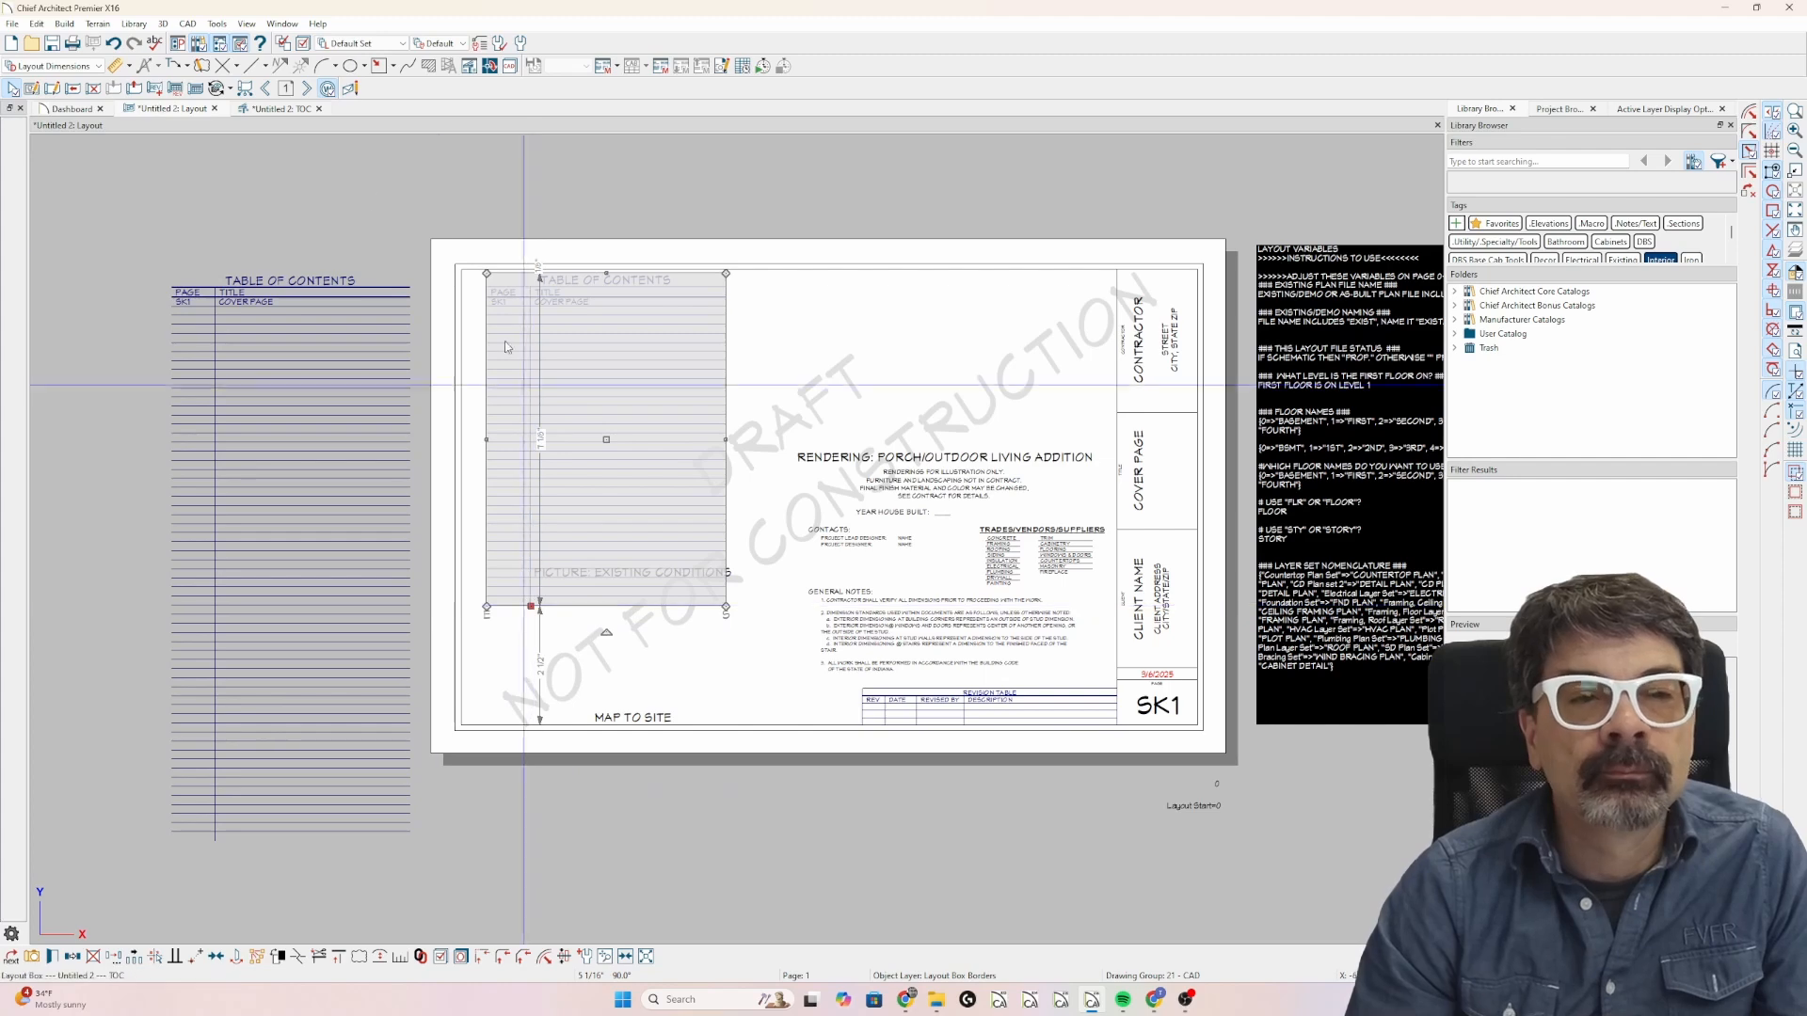
# Go to layout page 20 and draw a diagonal line about 5 3/16 inches long at 45° near the sheet's middle.
pyautogui.click(288, 90)
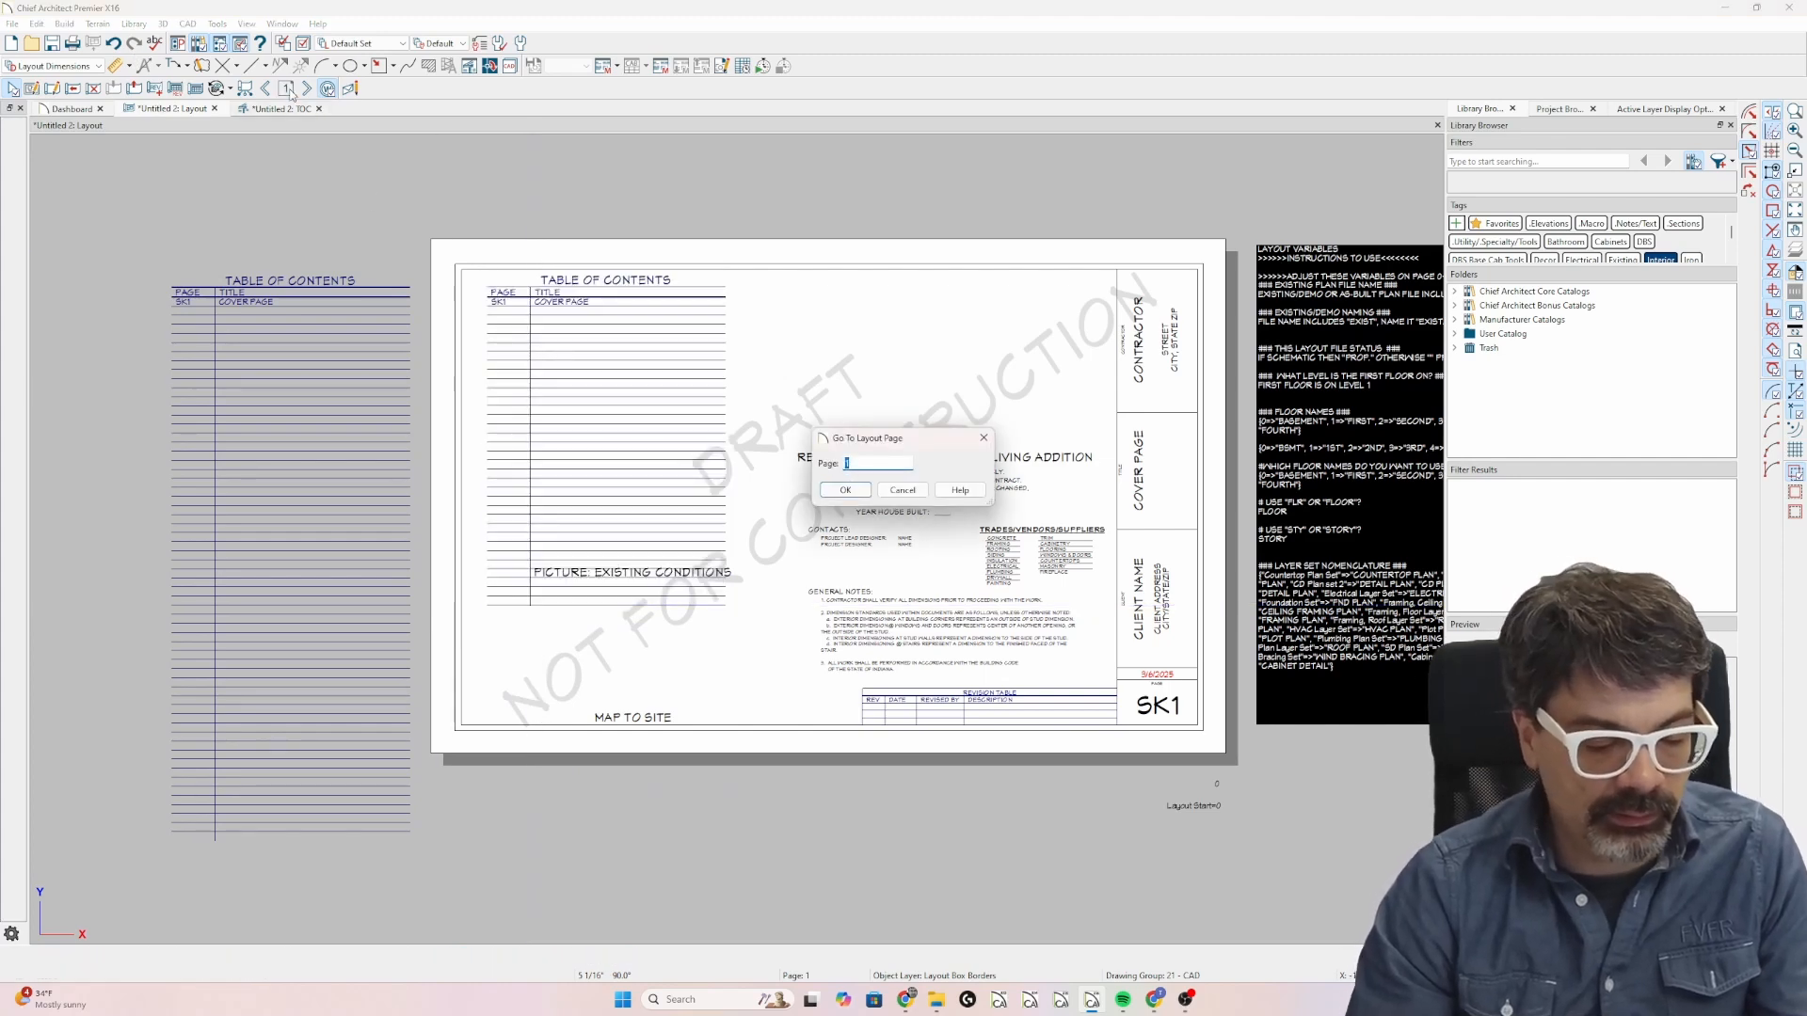
pyautogui.press('Return')
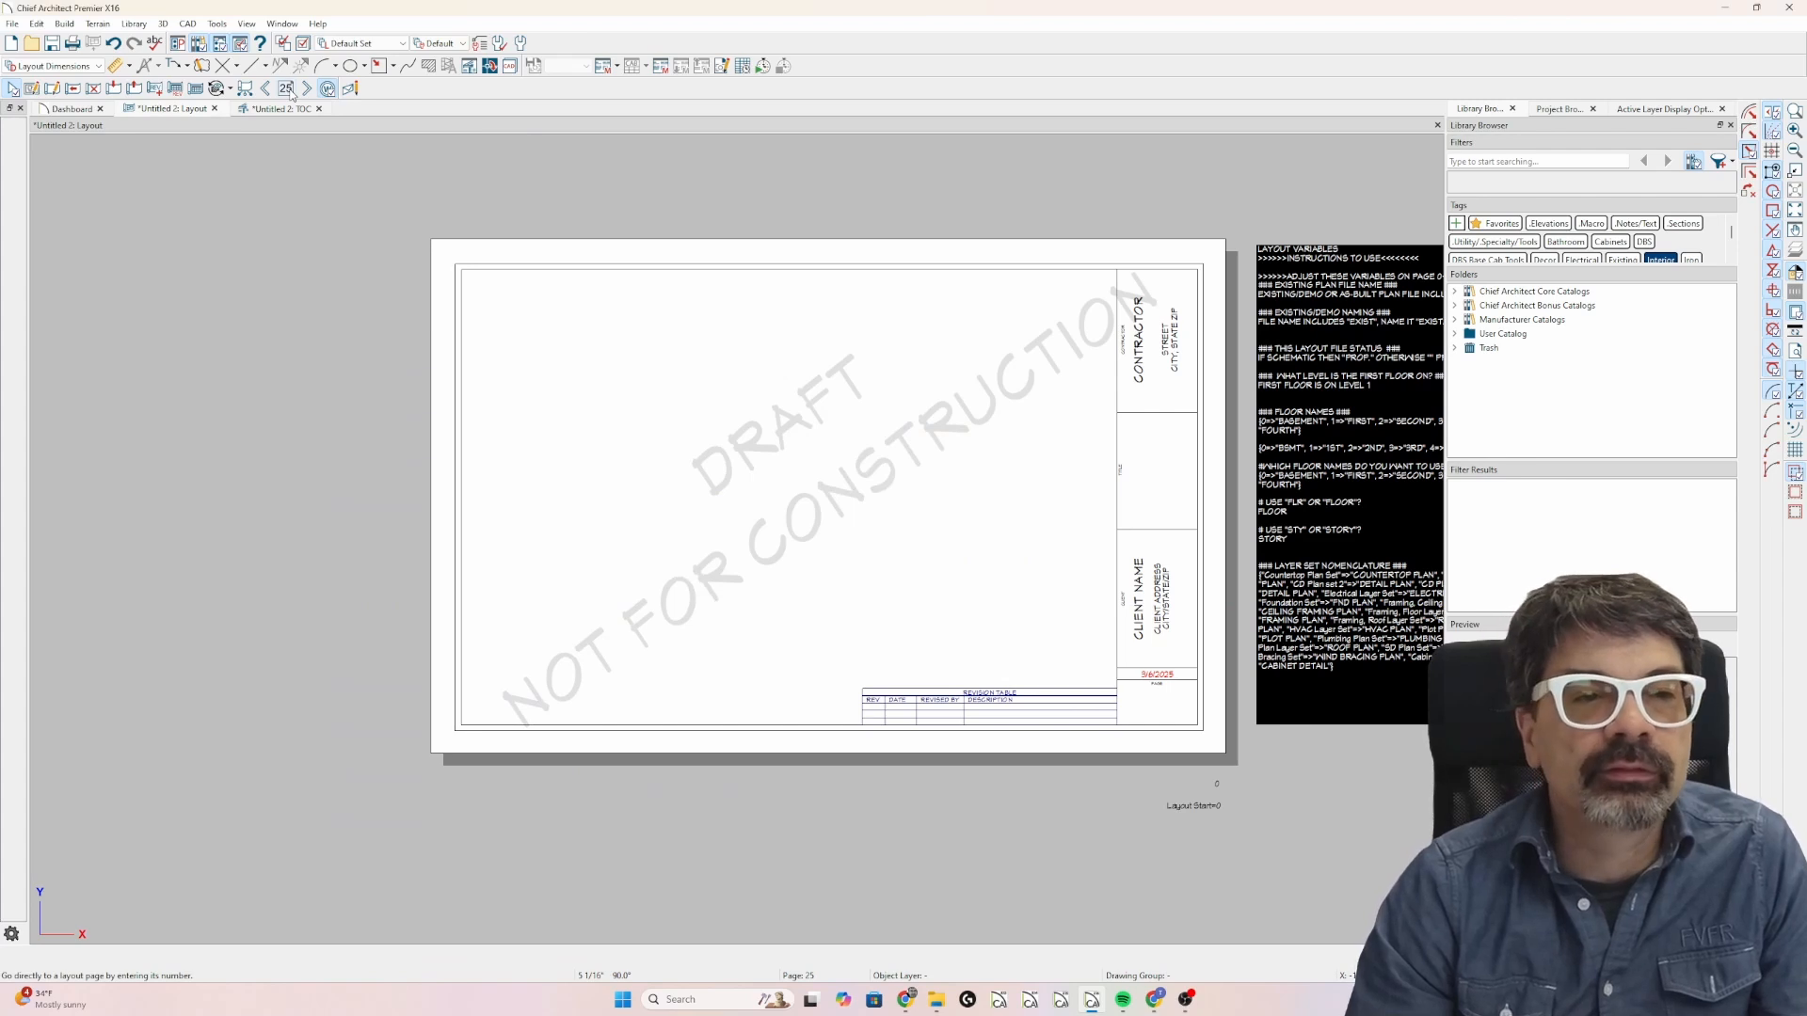
pyautogui.click(286, 88)
pyautogui.write('20')
pyautogui.press('Return')
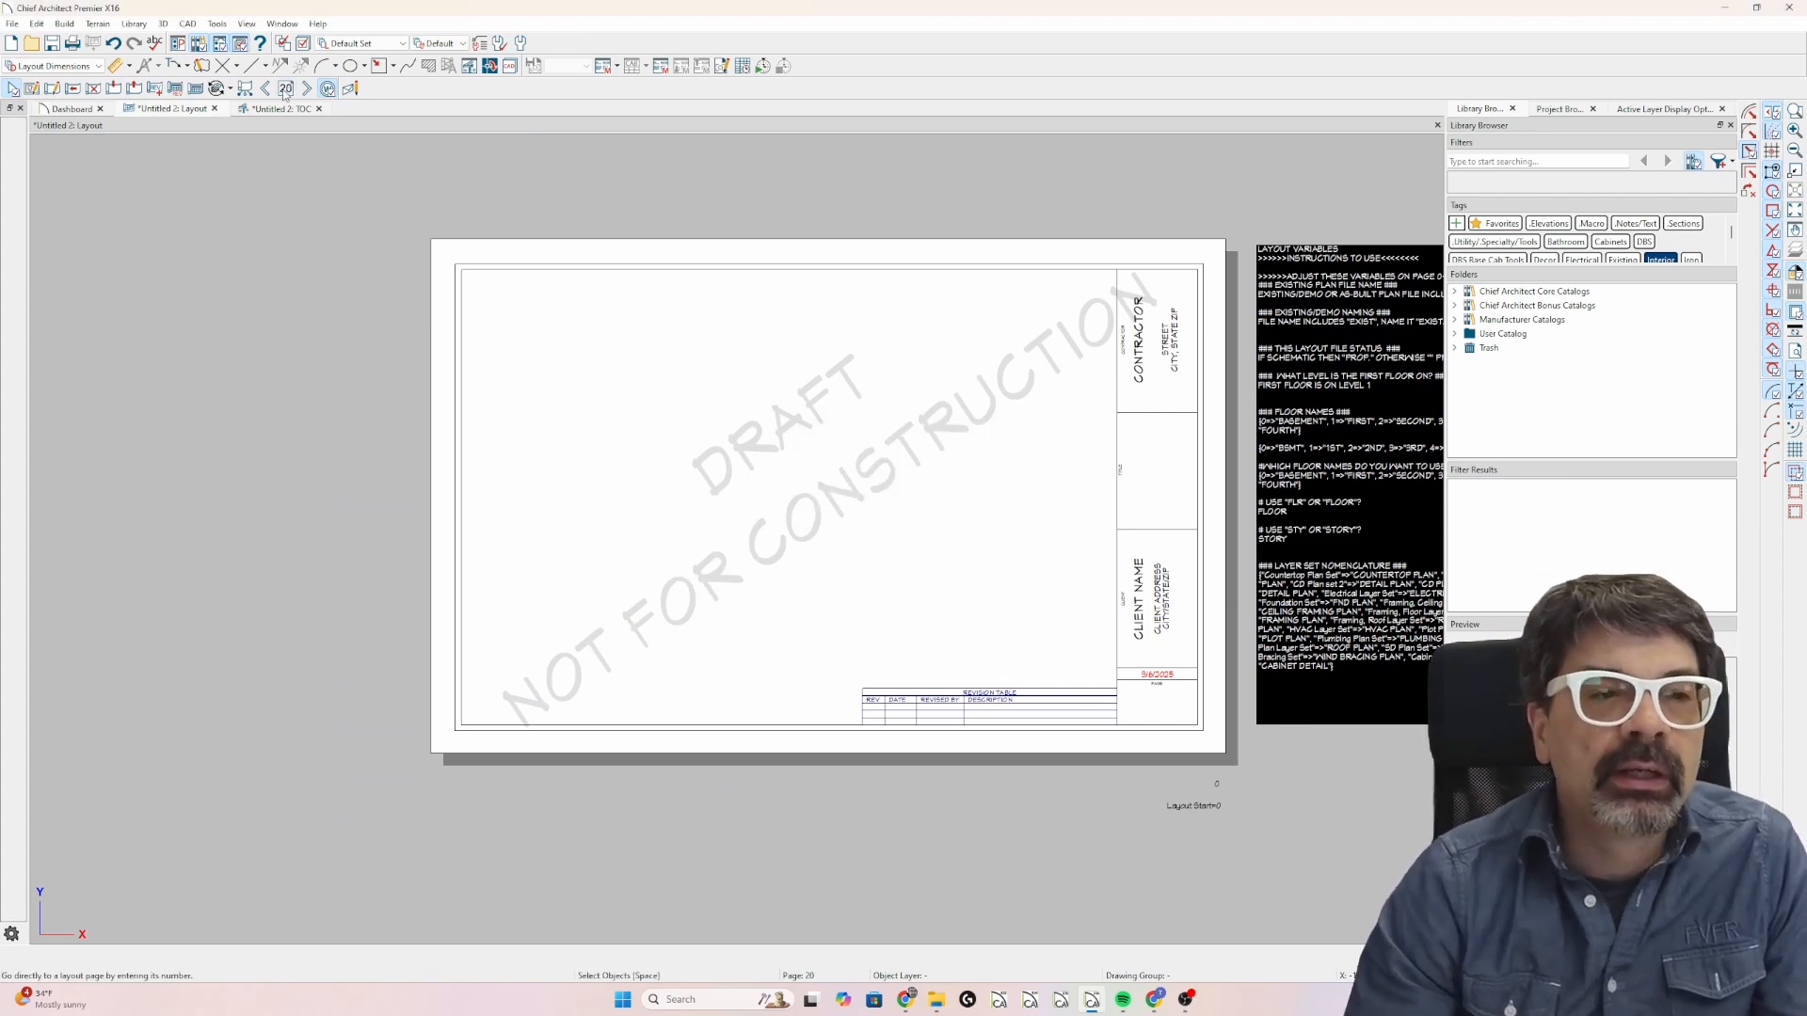
pyautogui.click(252, 66)
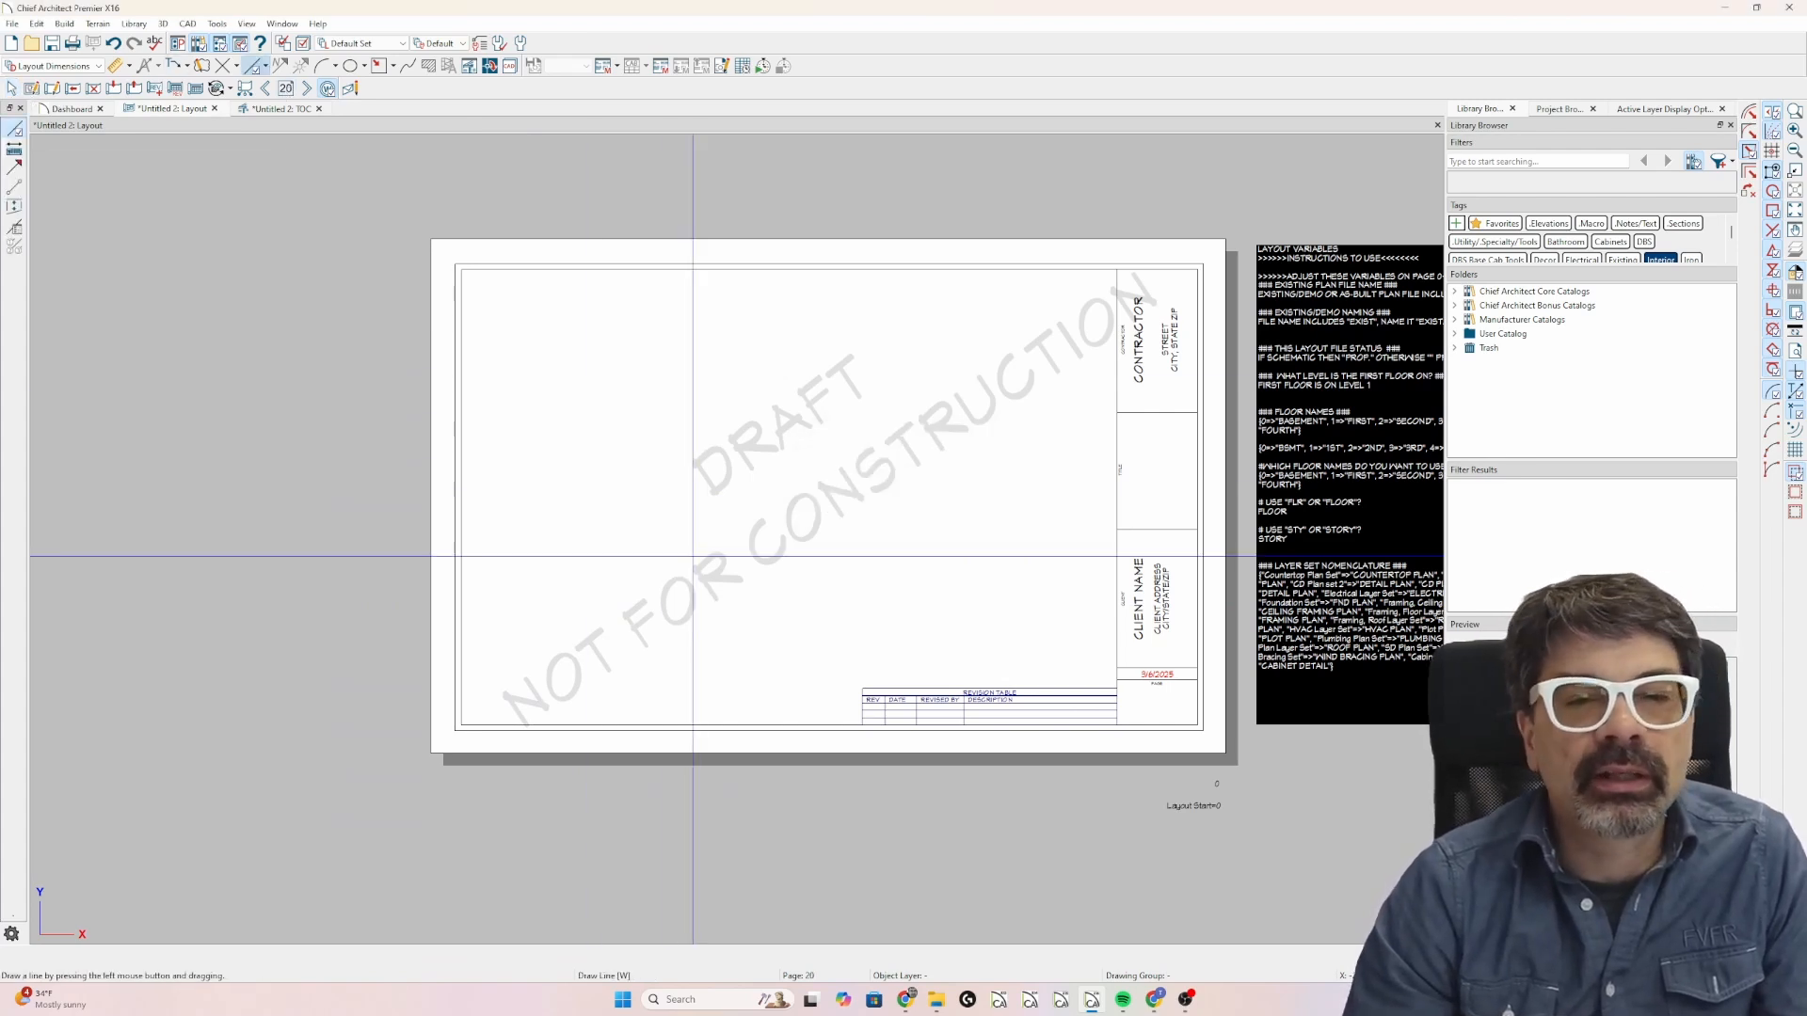
pyautogui.moveTo(692, 569); pyautogui.dragTo(861, 402)
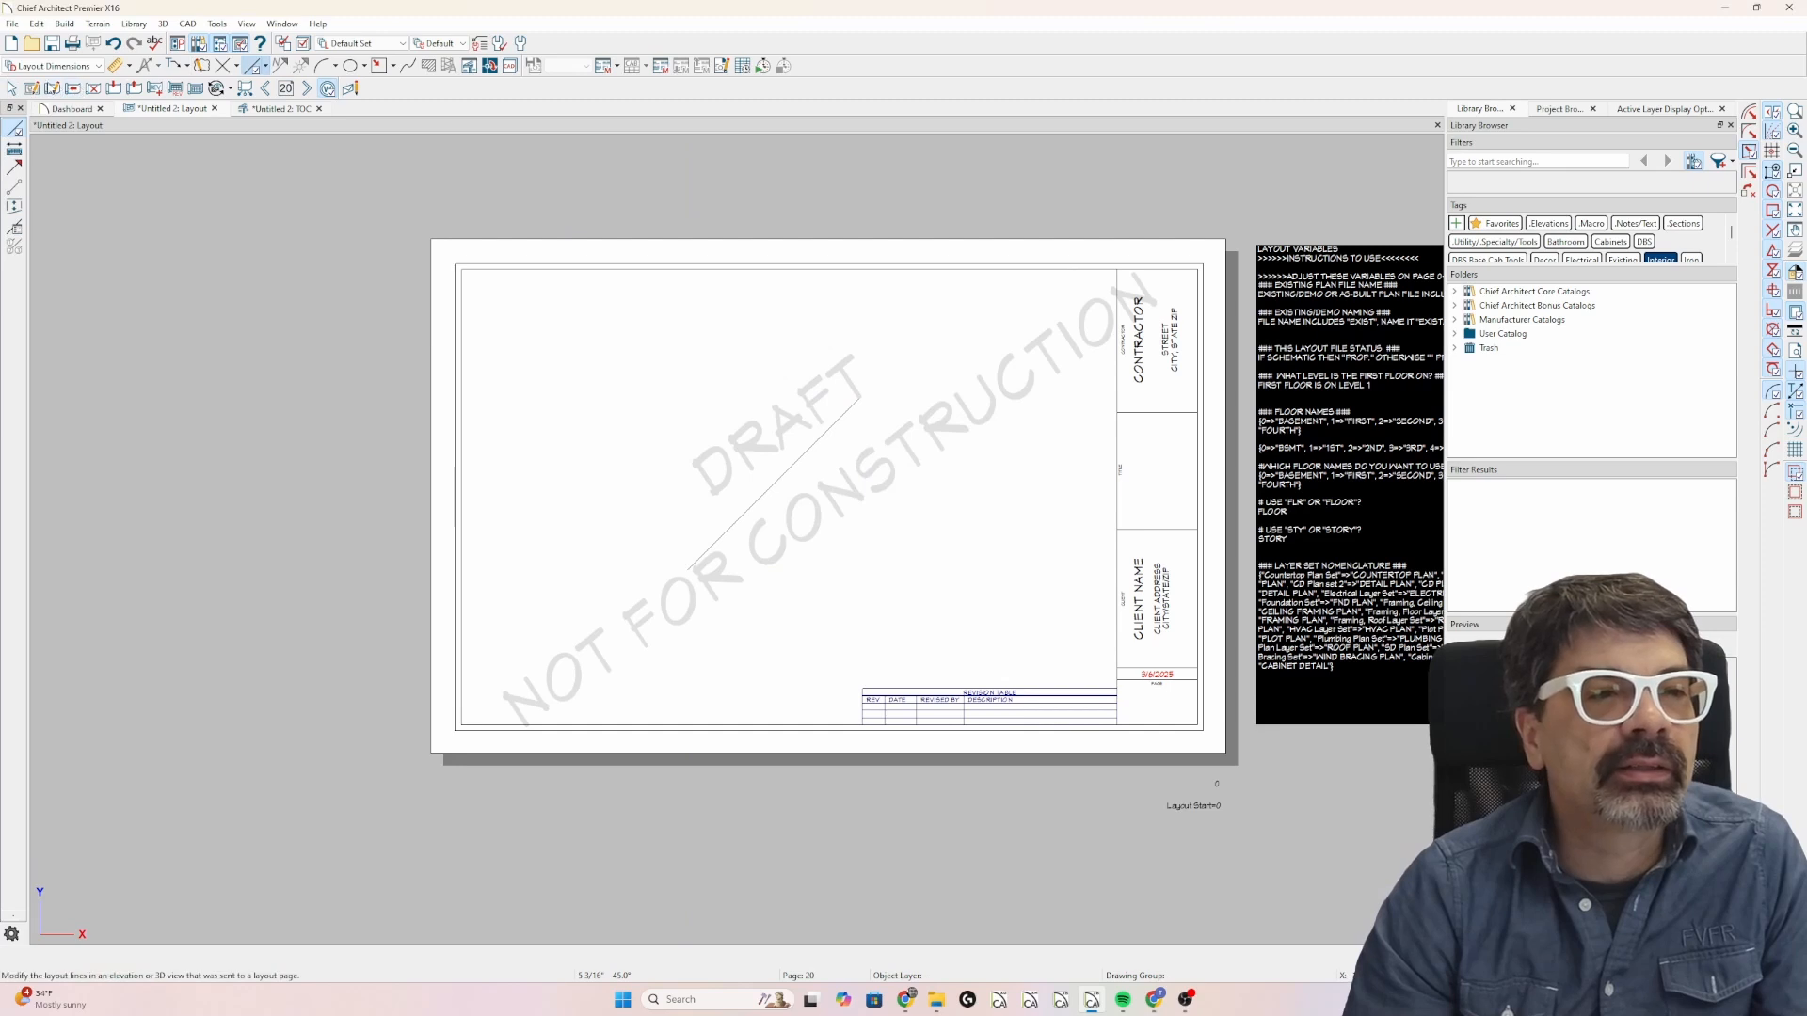
# Give layout page 20 the label A20 and the title TEST in its page specification.
pyautogui.click(33, 89)
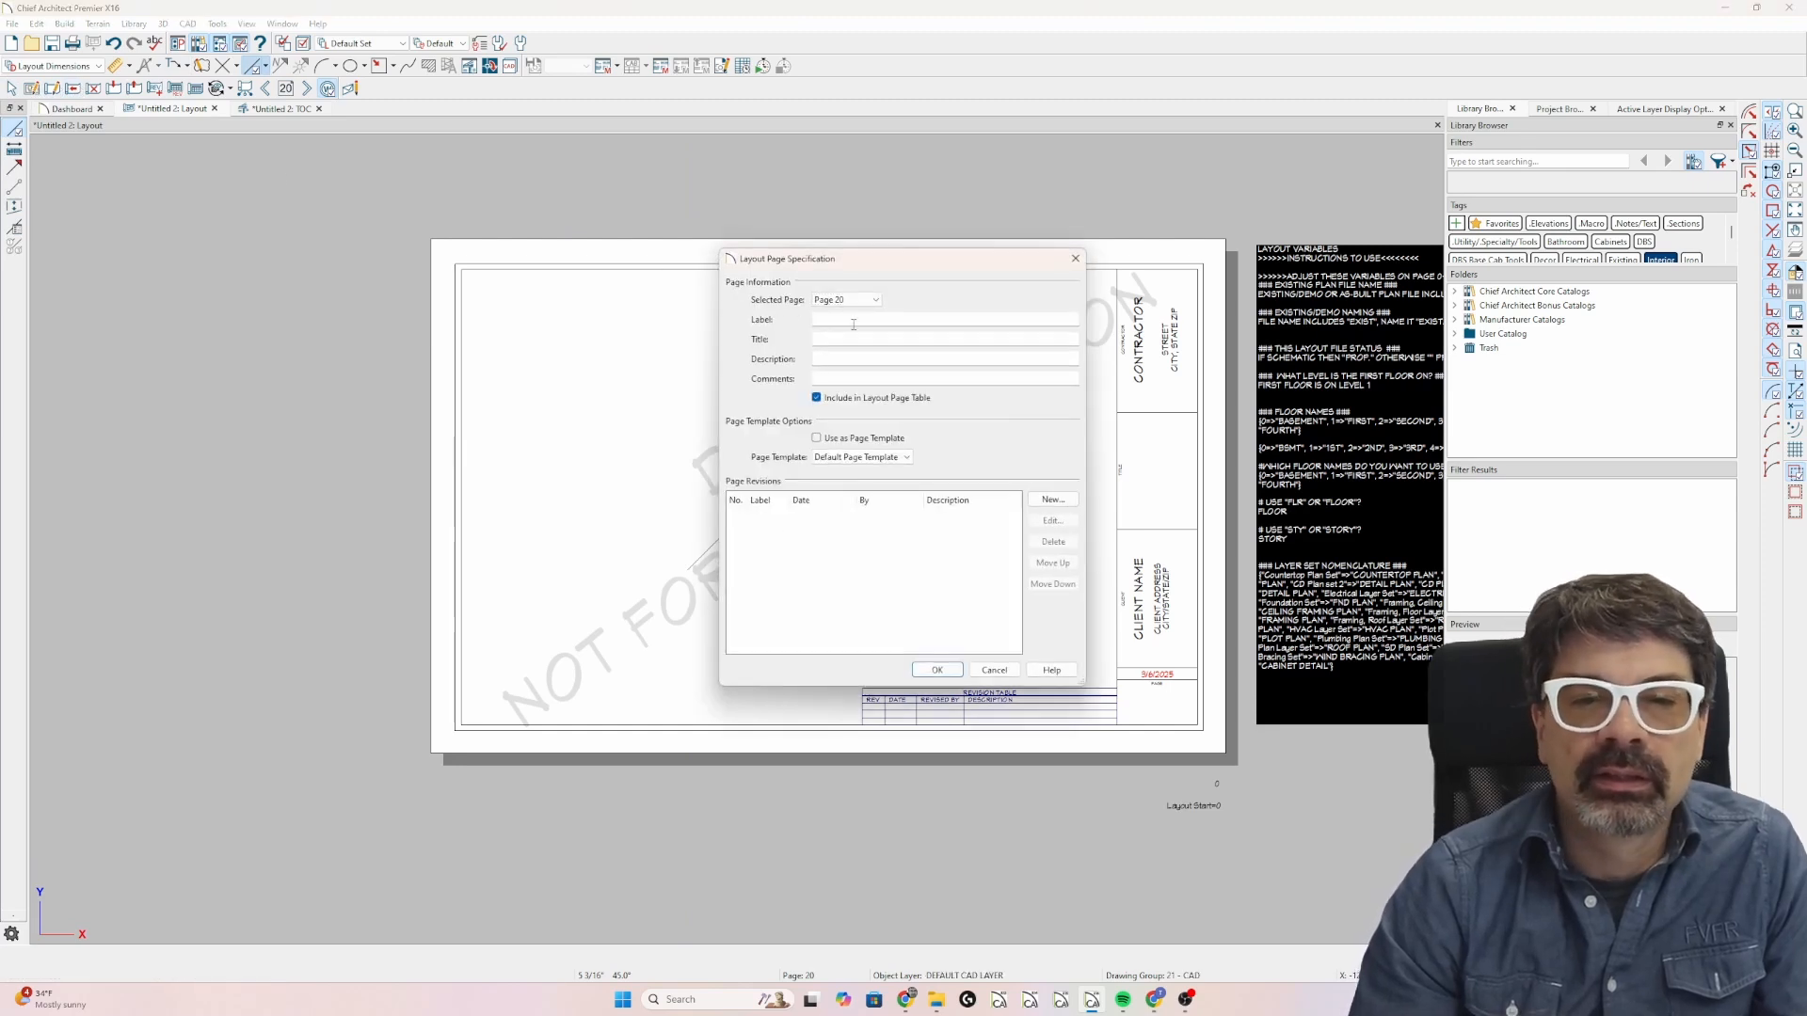
pyautogui.press('capslock')
pyautogui.write('A')
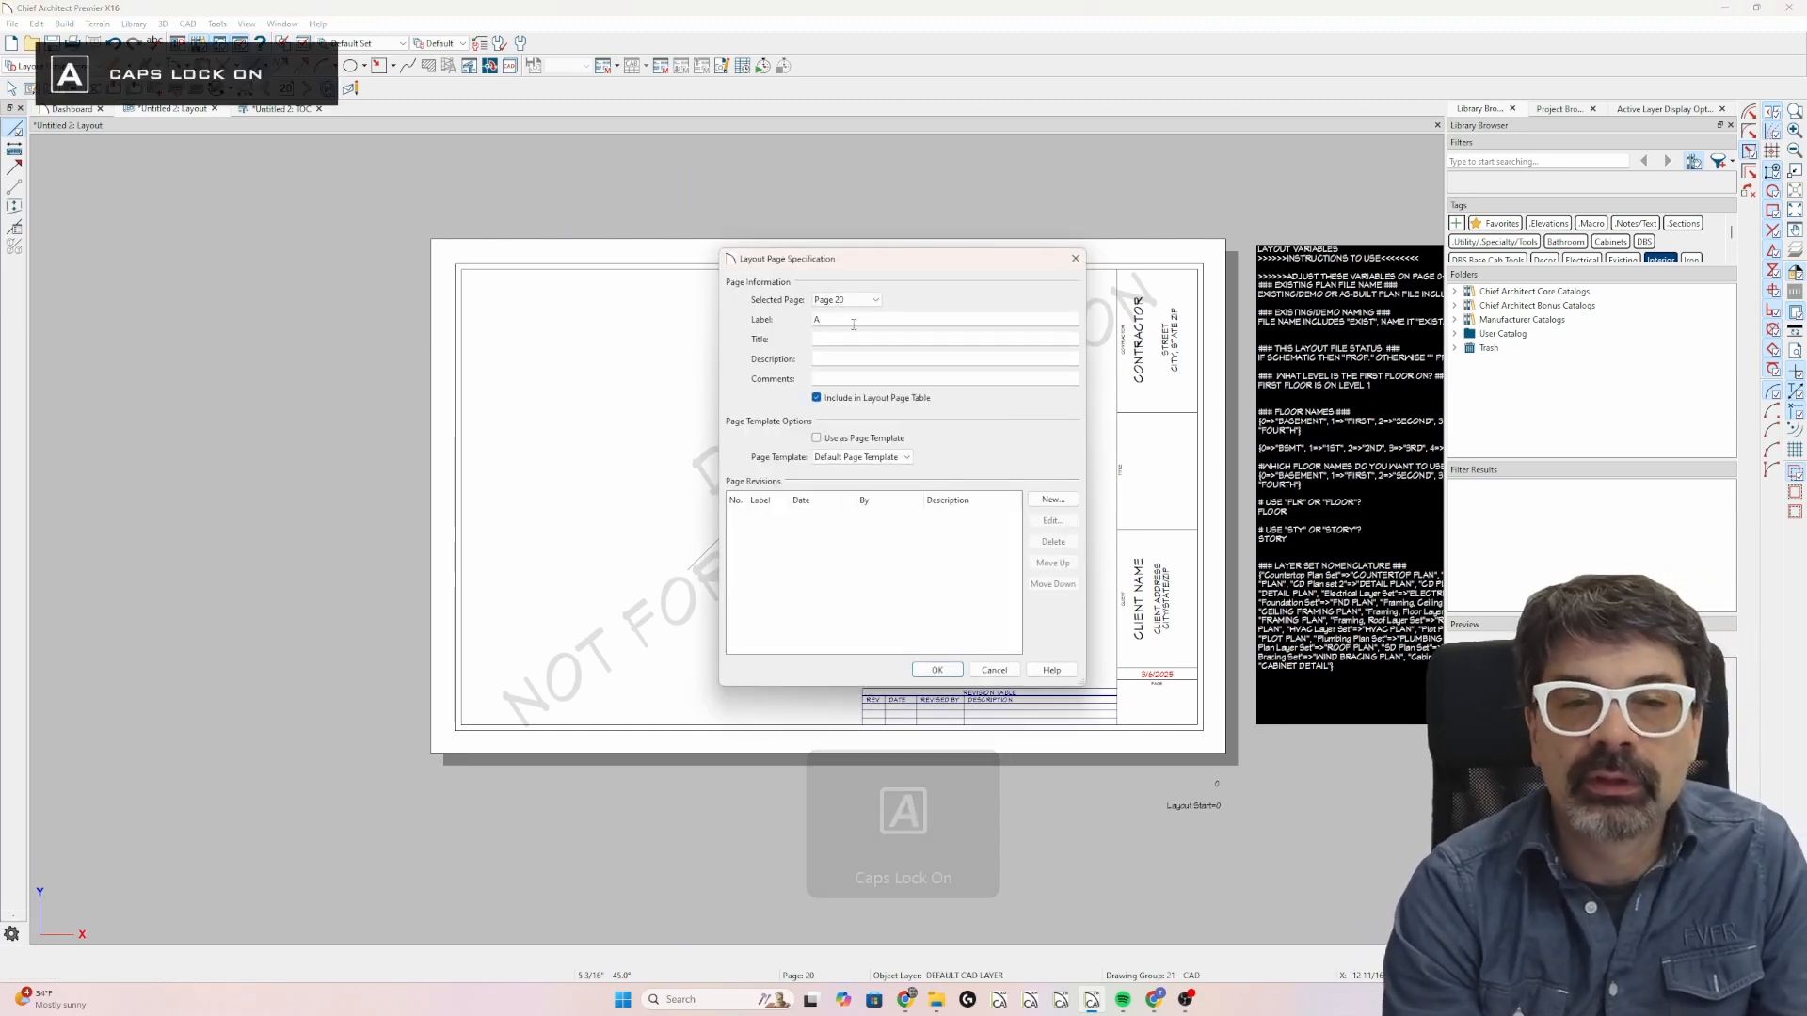
pyautogui.write('20')
pyautogui.press('Tab')
pyautogui.write('TEST')
pyautogui.press('Return')
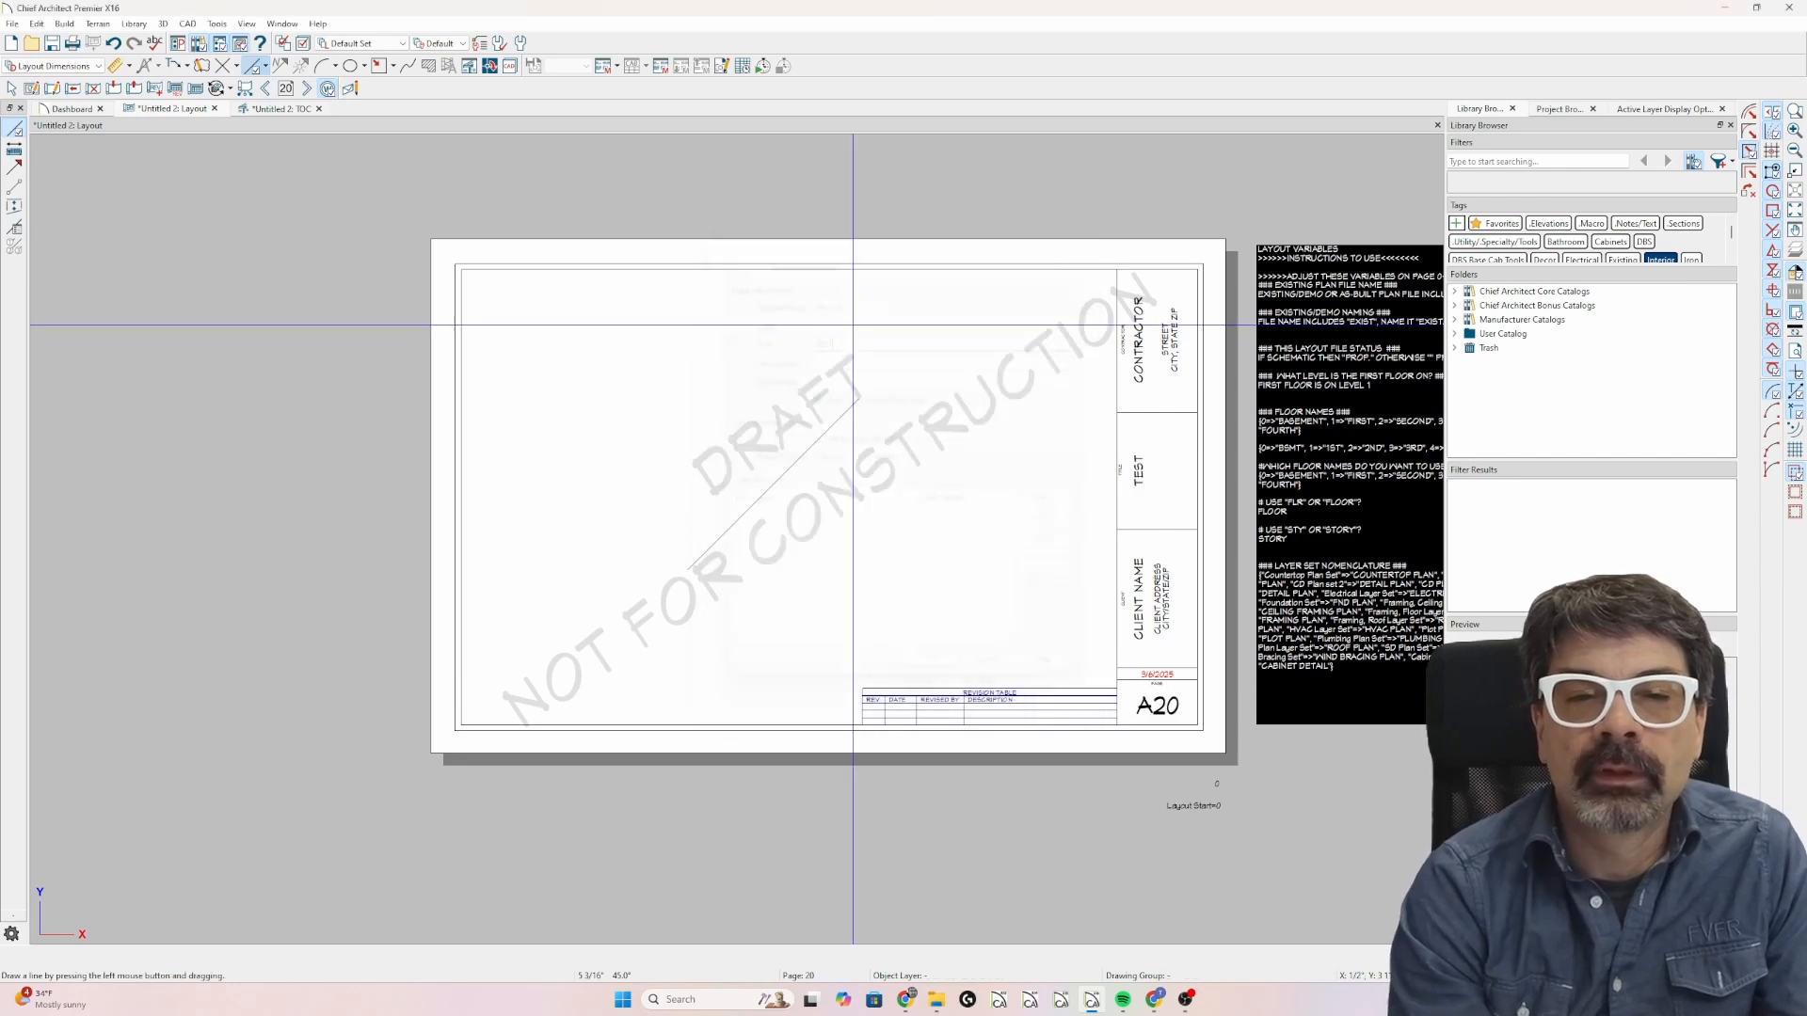
# Return to layout page 1 and compare the table of contents there with the one in the TOC detail.
pyautogui.click(285, 93)
pyautogui.write('1')
pyautogui.press('Return')
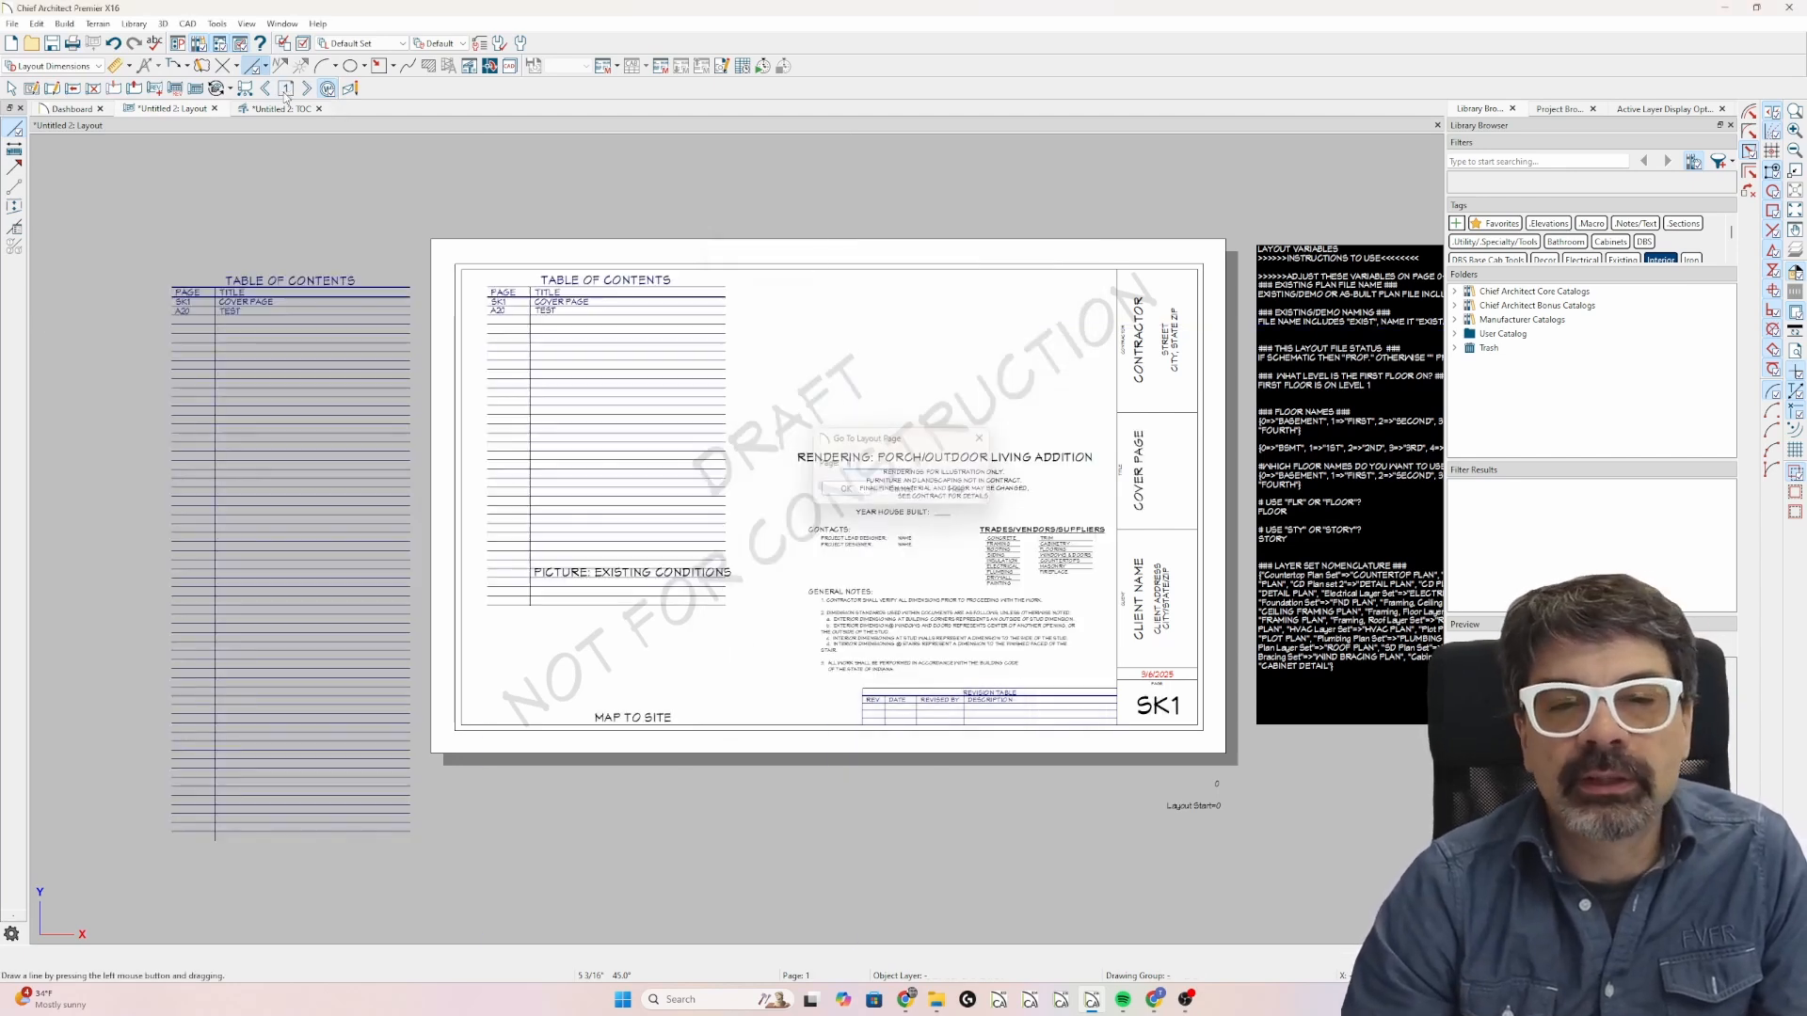
pyautogui.click(593, 491)
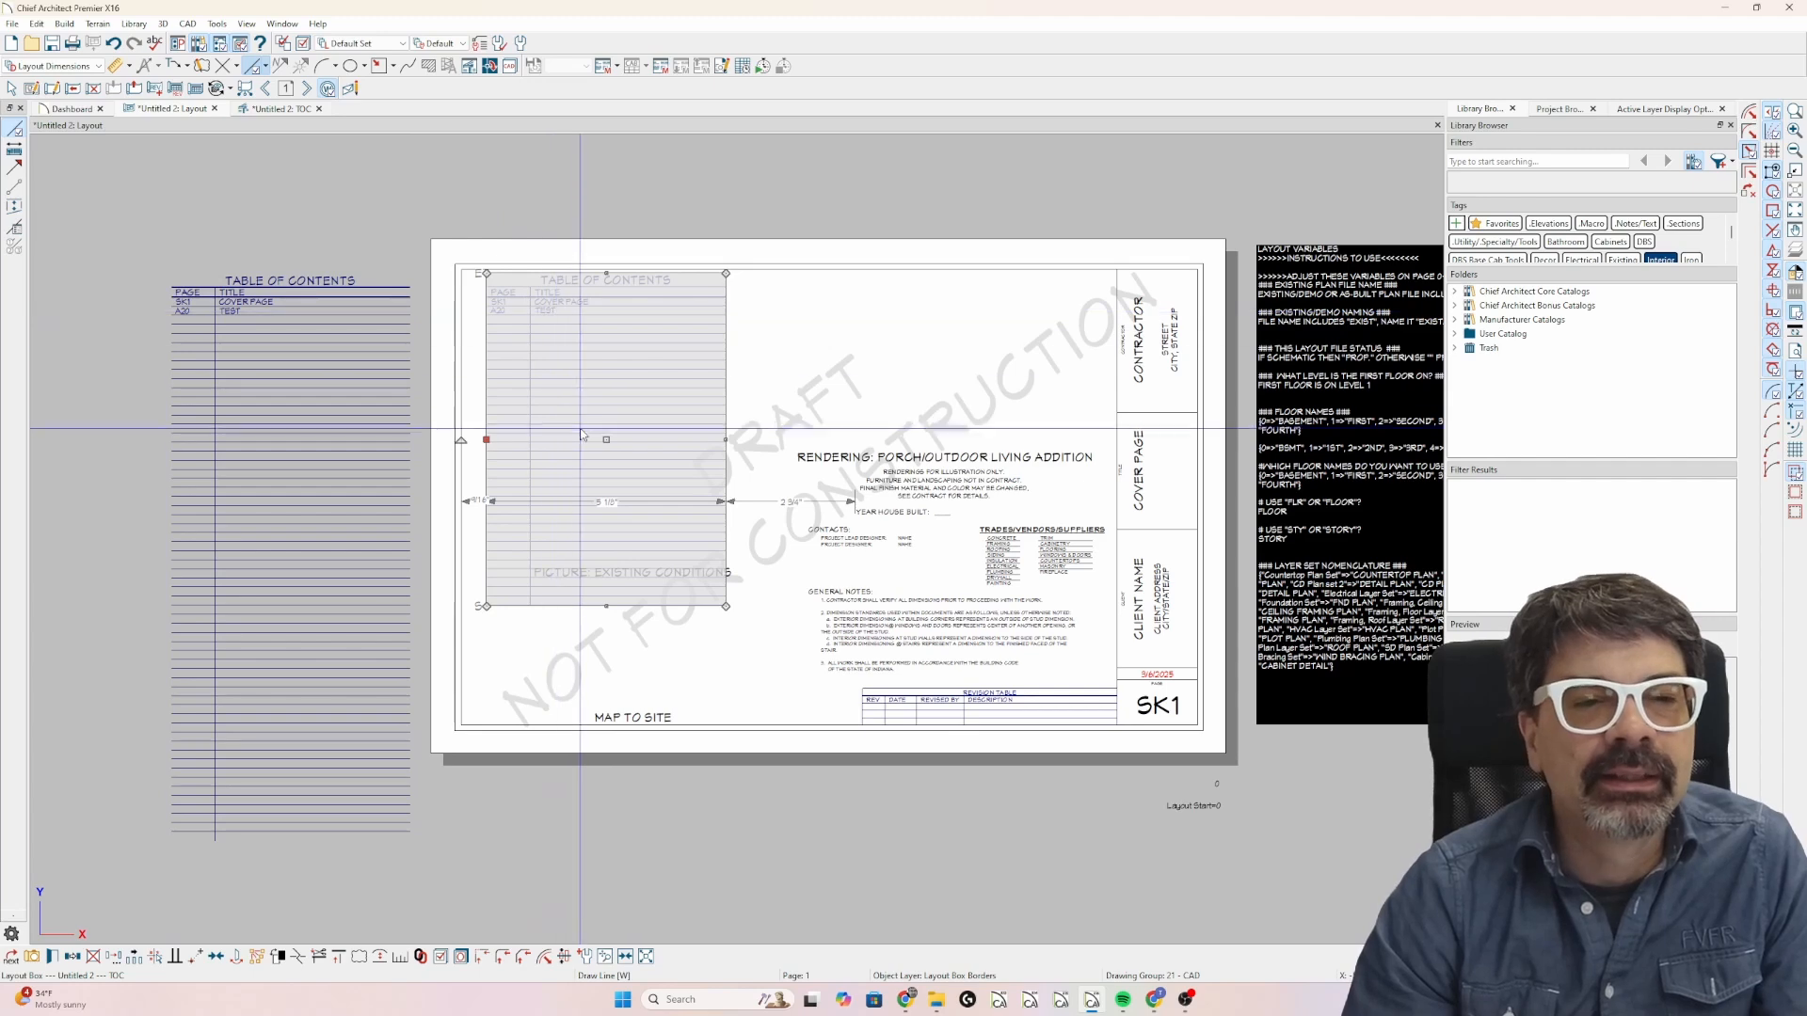
pyautogui.click(273, 108)
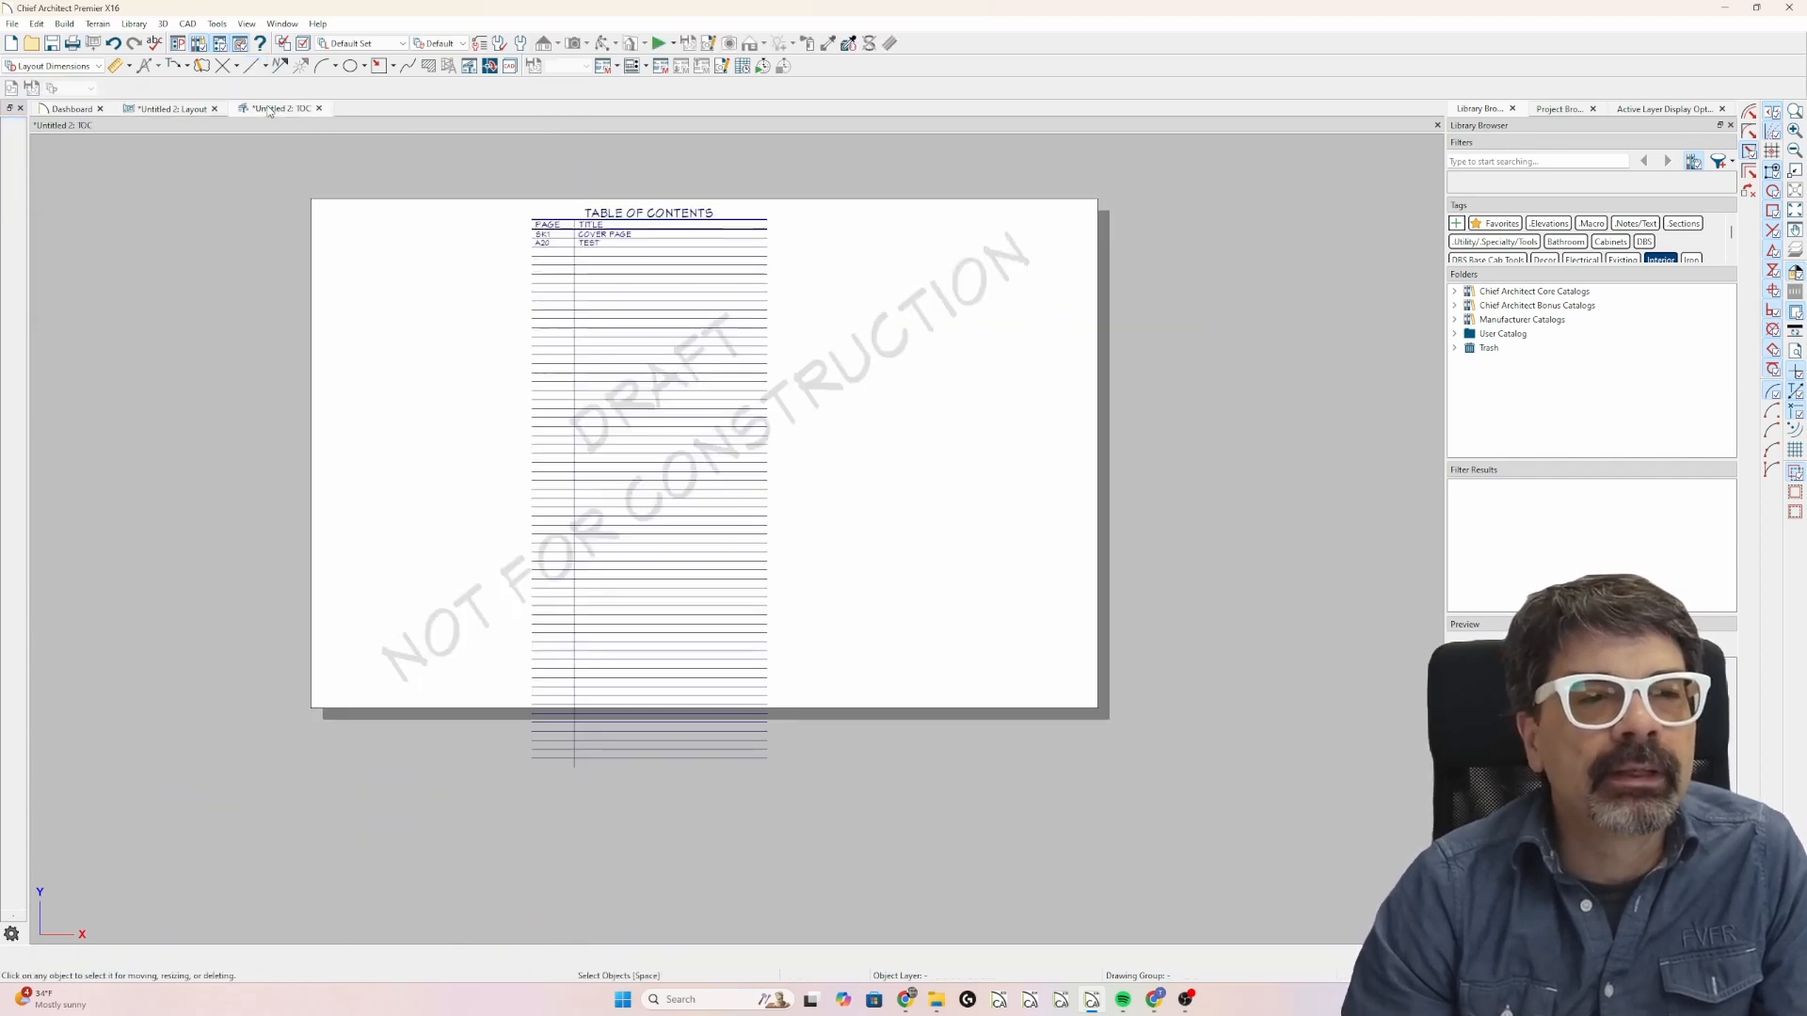
pyautogui.click(158, 109)
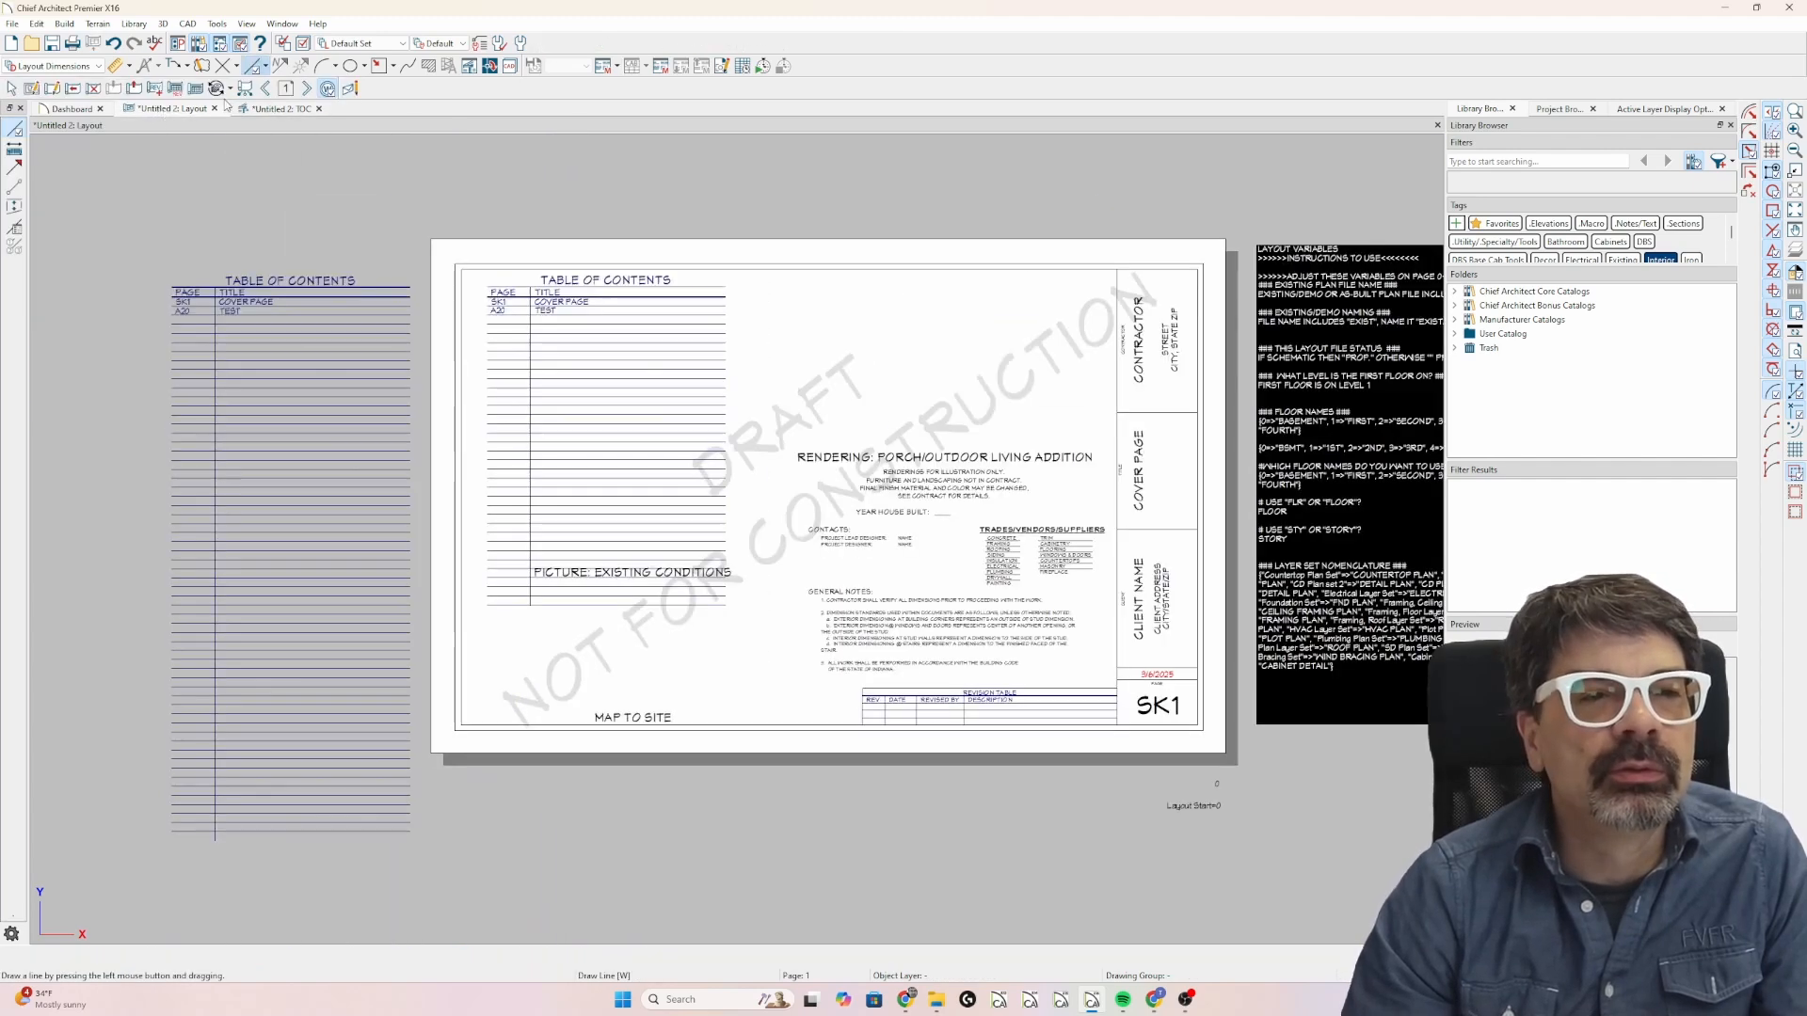
# Go to layout page 100 and draw a diagonal line about 5 3/4 inches long at 30° across the sheet.
pyautogui.click(286, 89)
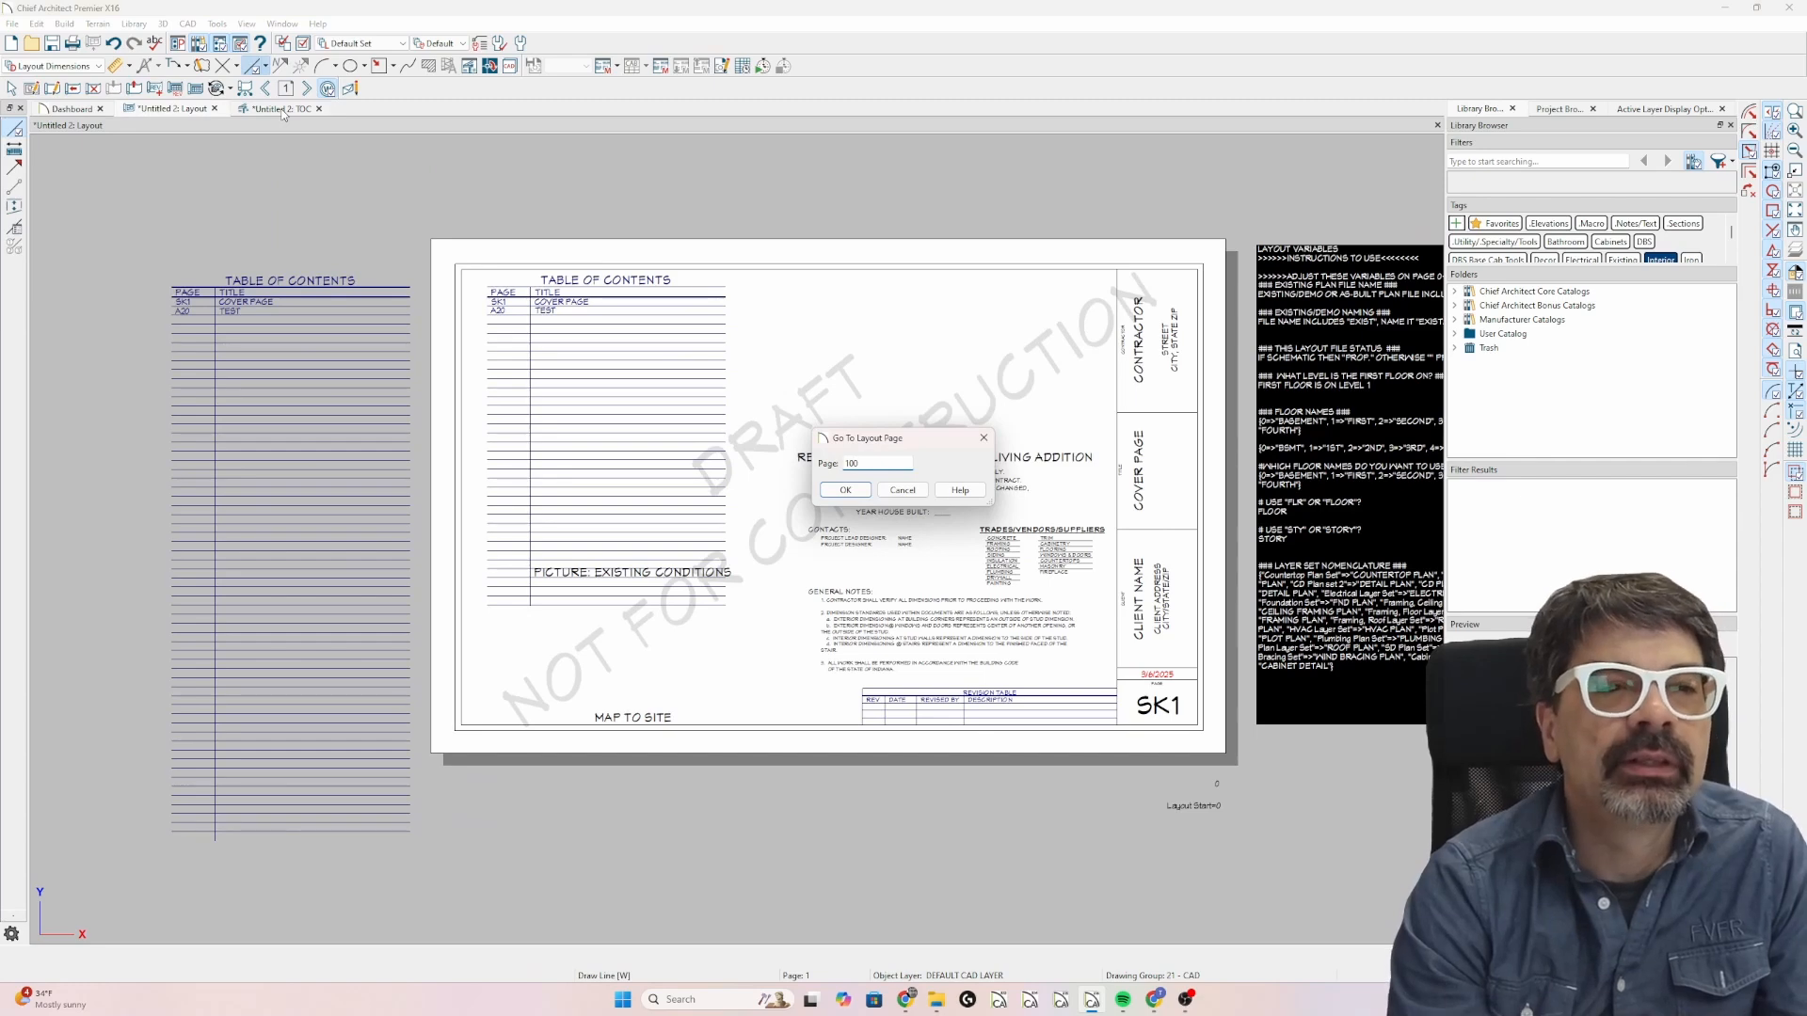
pyautogui.press('Return')
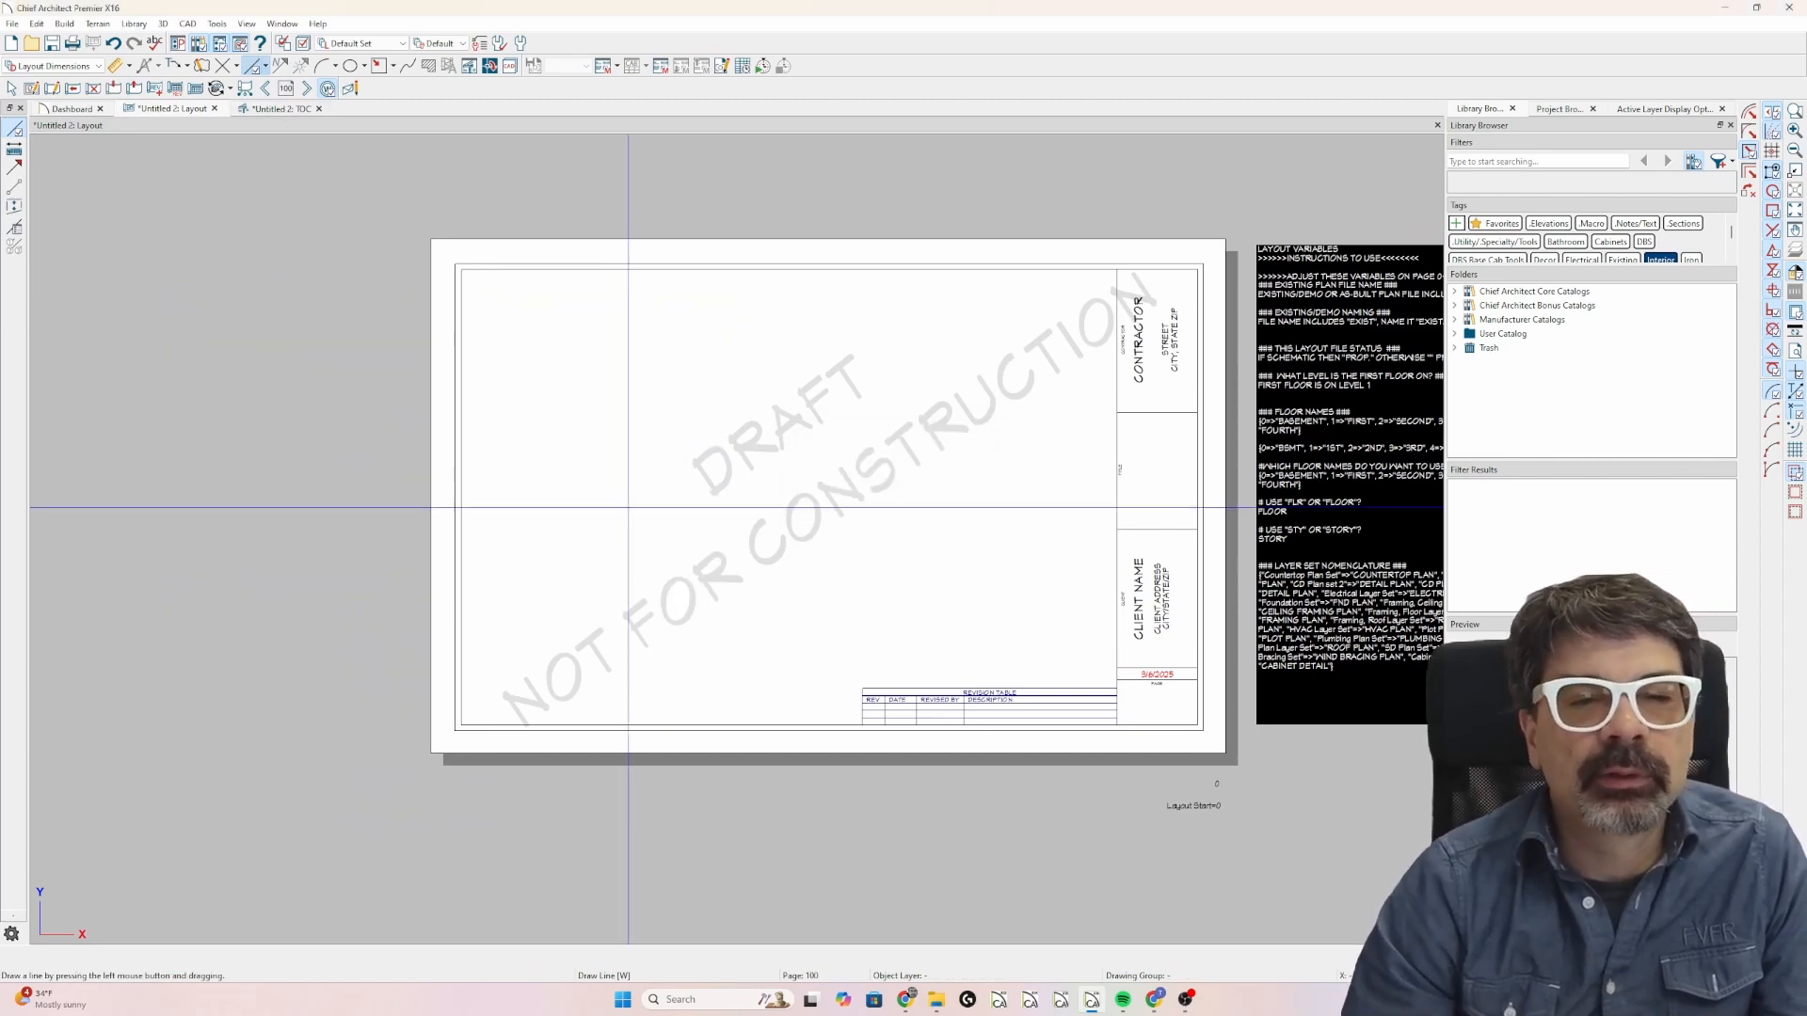
pyautogui.moveTo(612, 544); pyautogui.dragTo(844, 411)
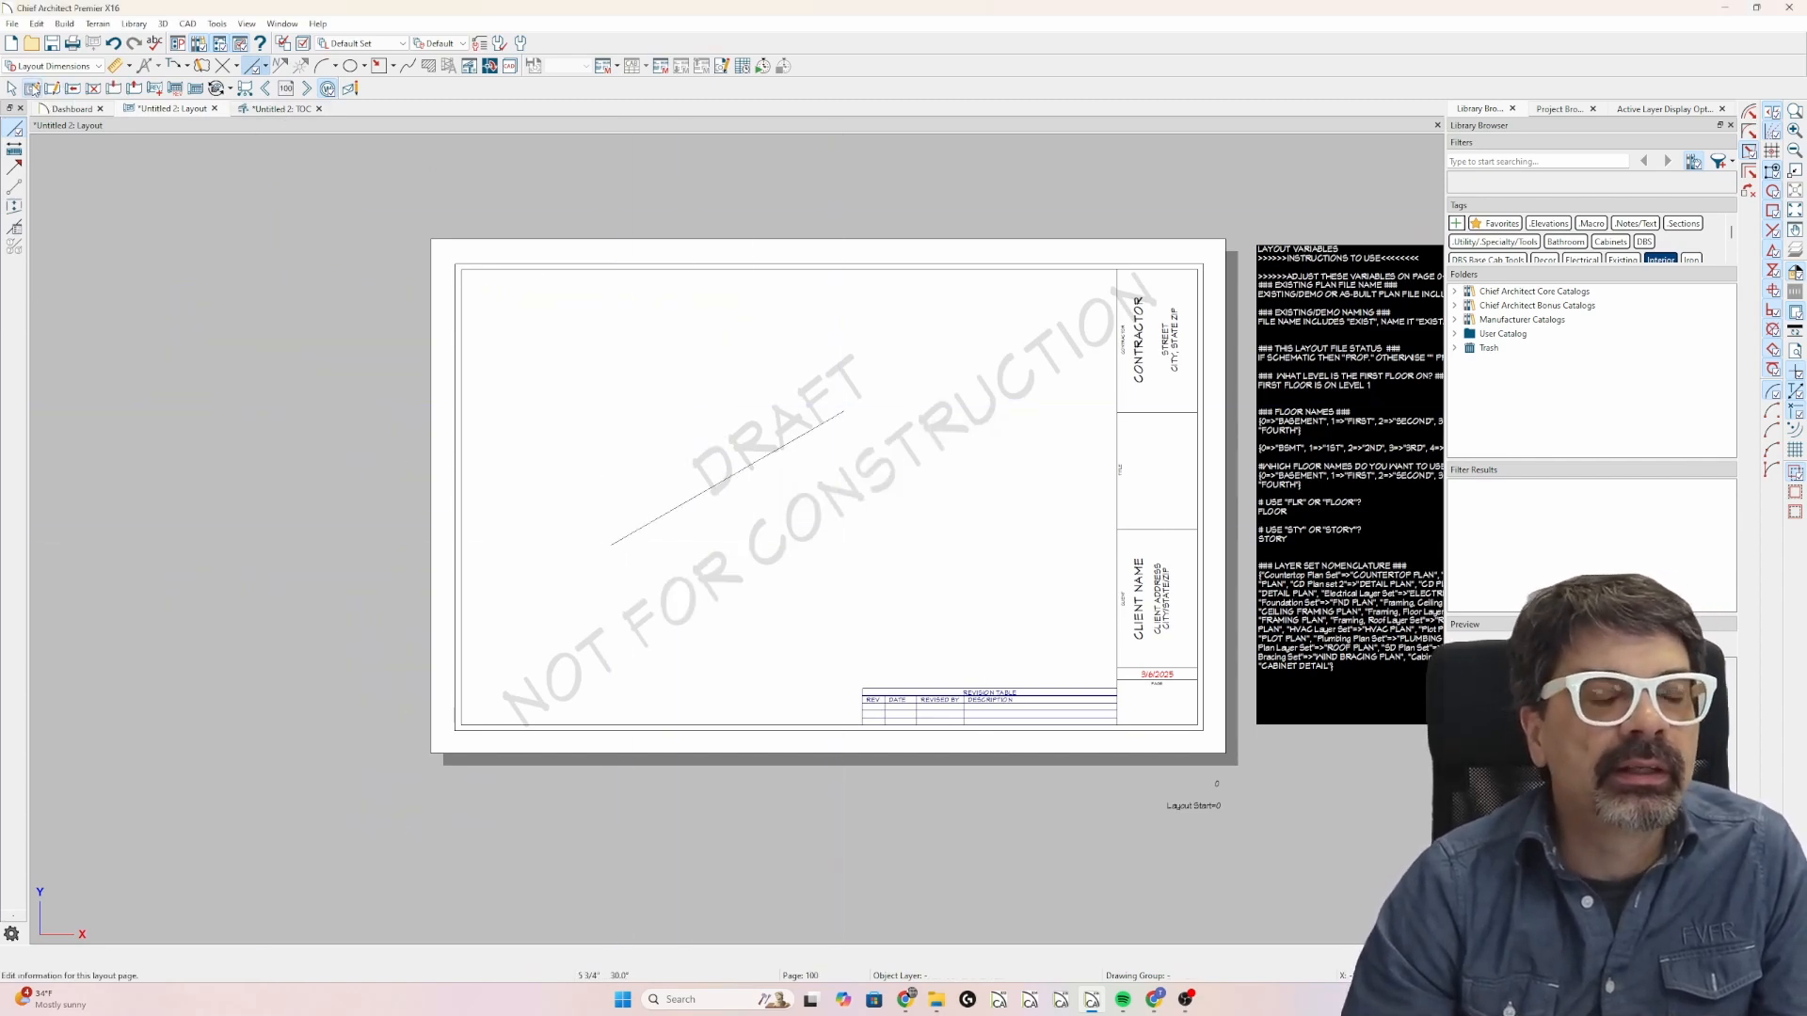
# Give layout page 100 the label A100 and the title TEST 2 in its page specification.
pyautogui.click(32, 88)
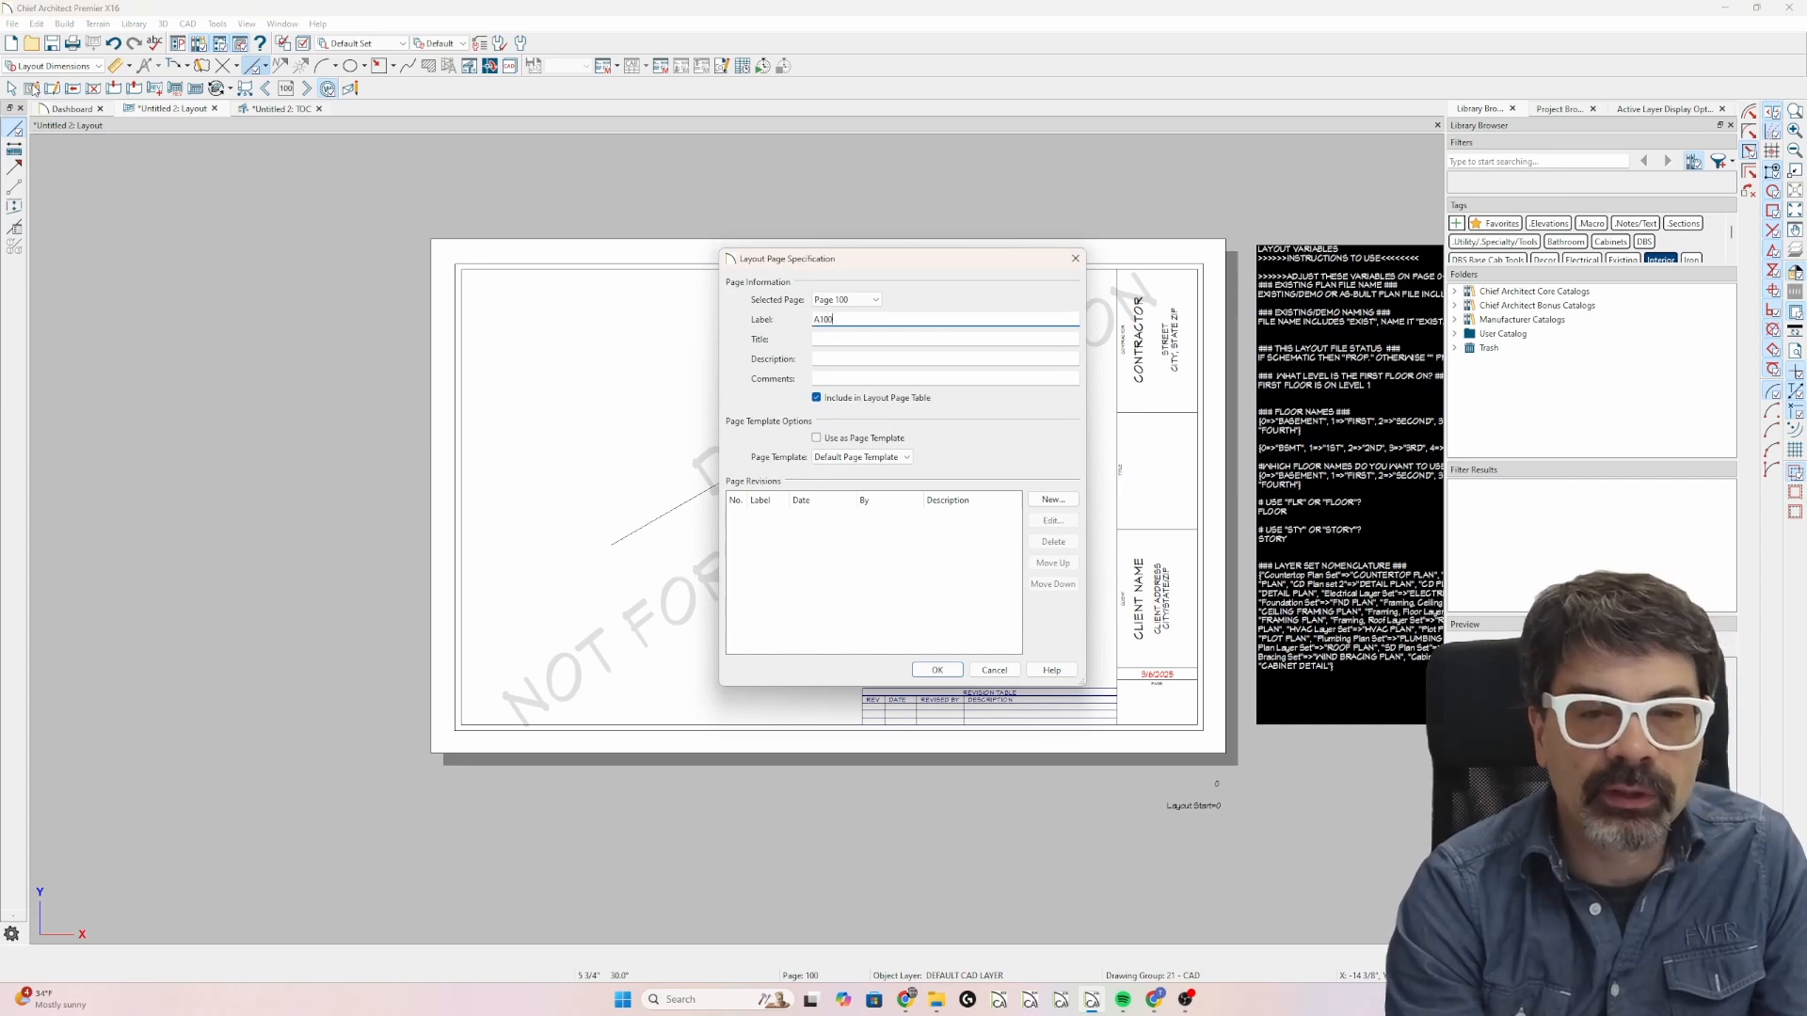
pyautogui.write('TEST 2')
pyautogui.press('Return')
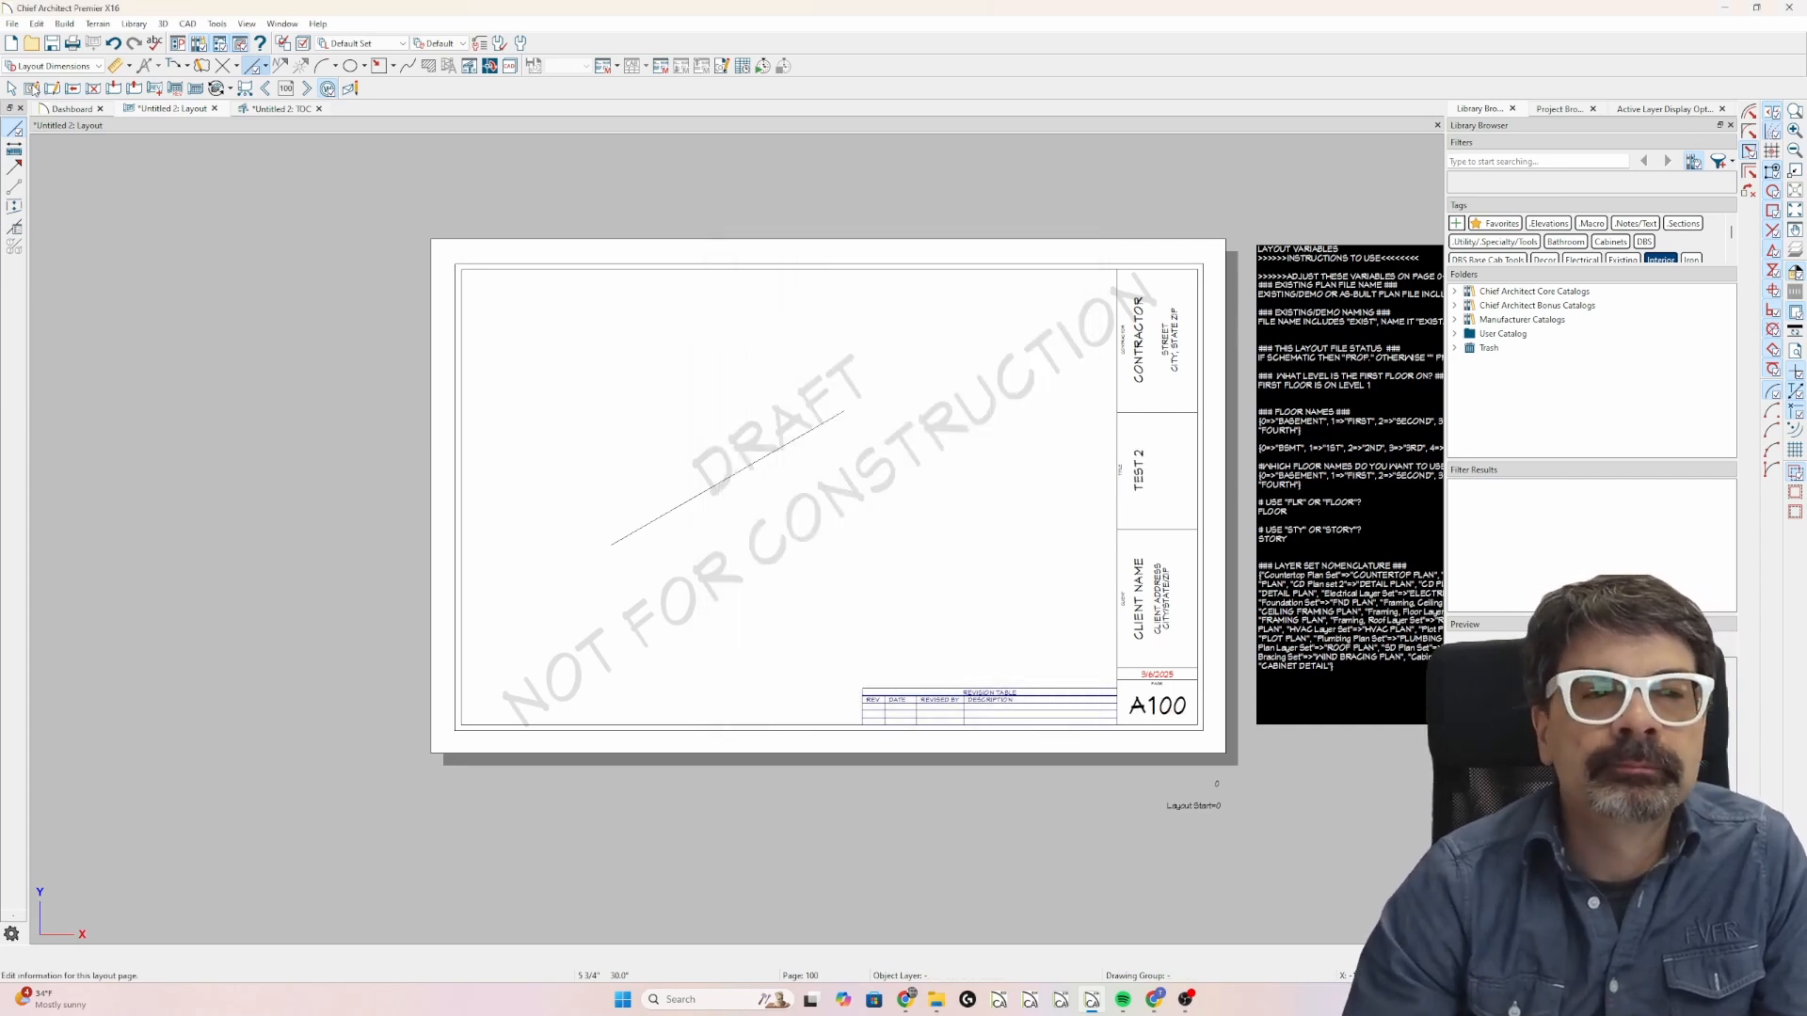
# Go back to layout page 1 and check the table of contents for the A100 page entry.
pyautogui.click(286, 89)
pyautogui.write('1')
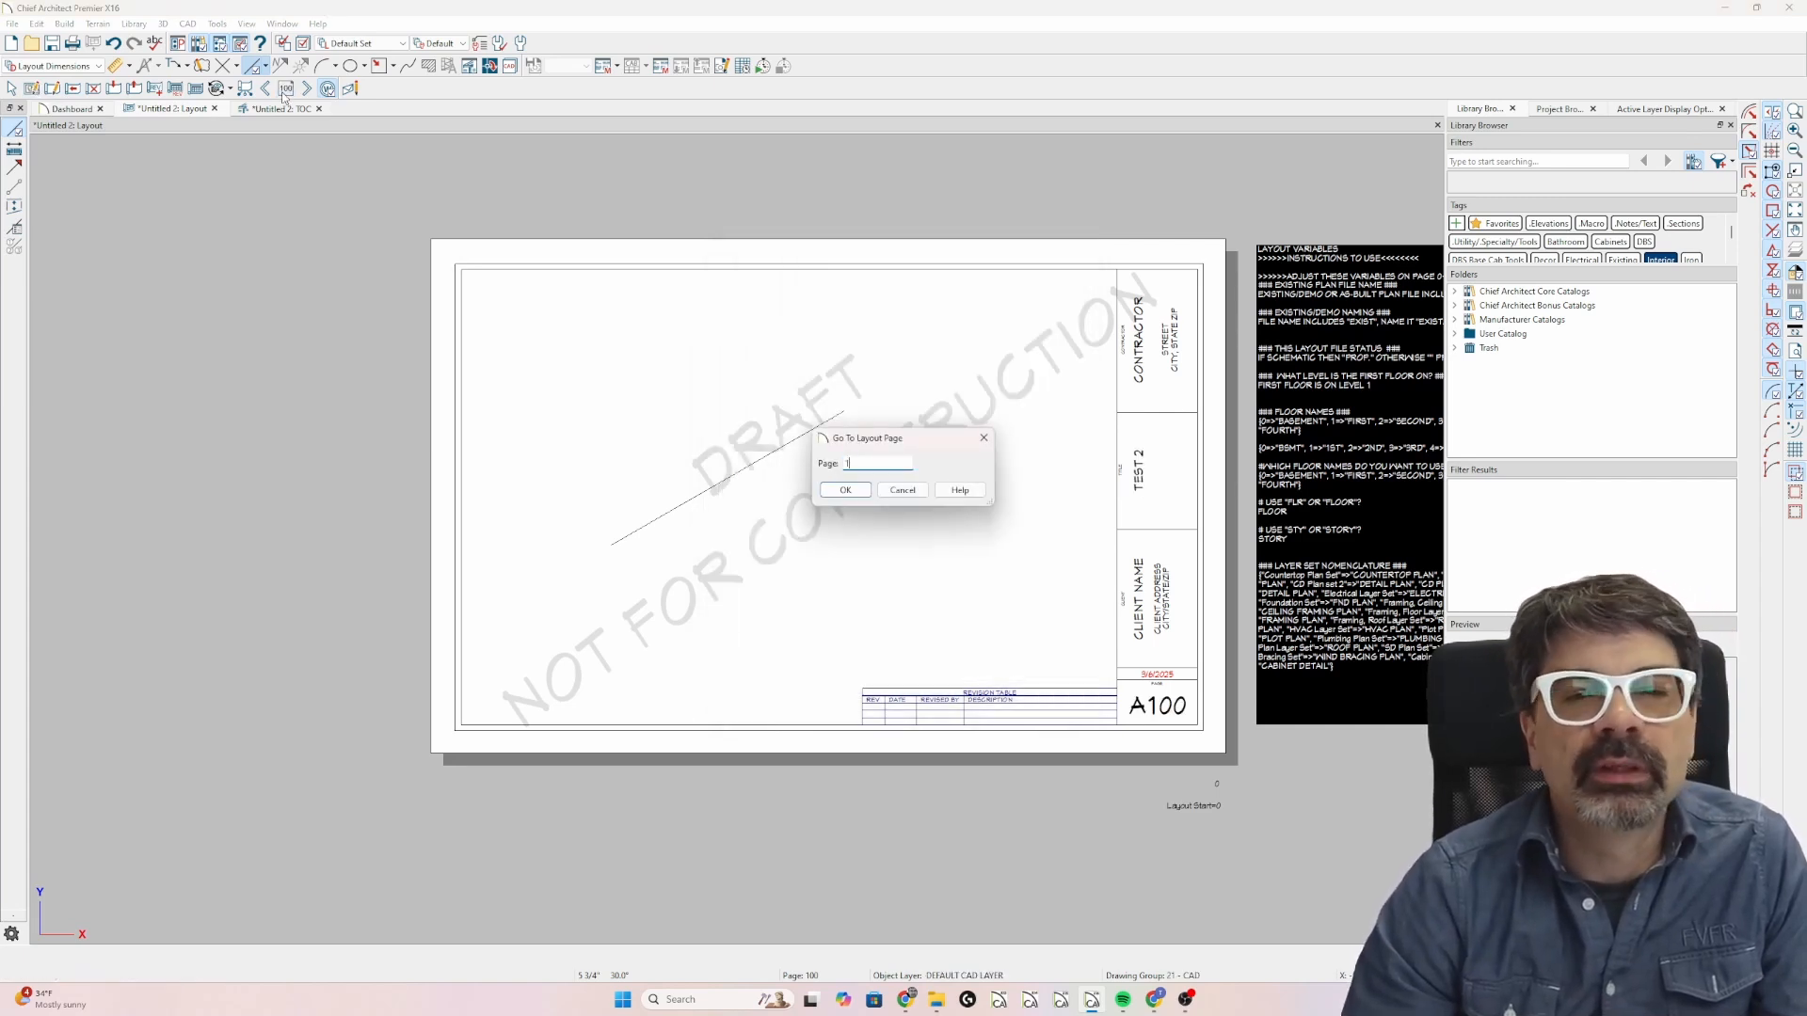
pyautogui.press('Return')
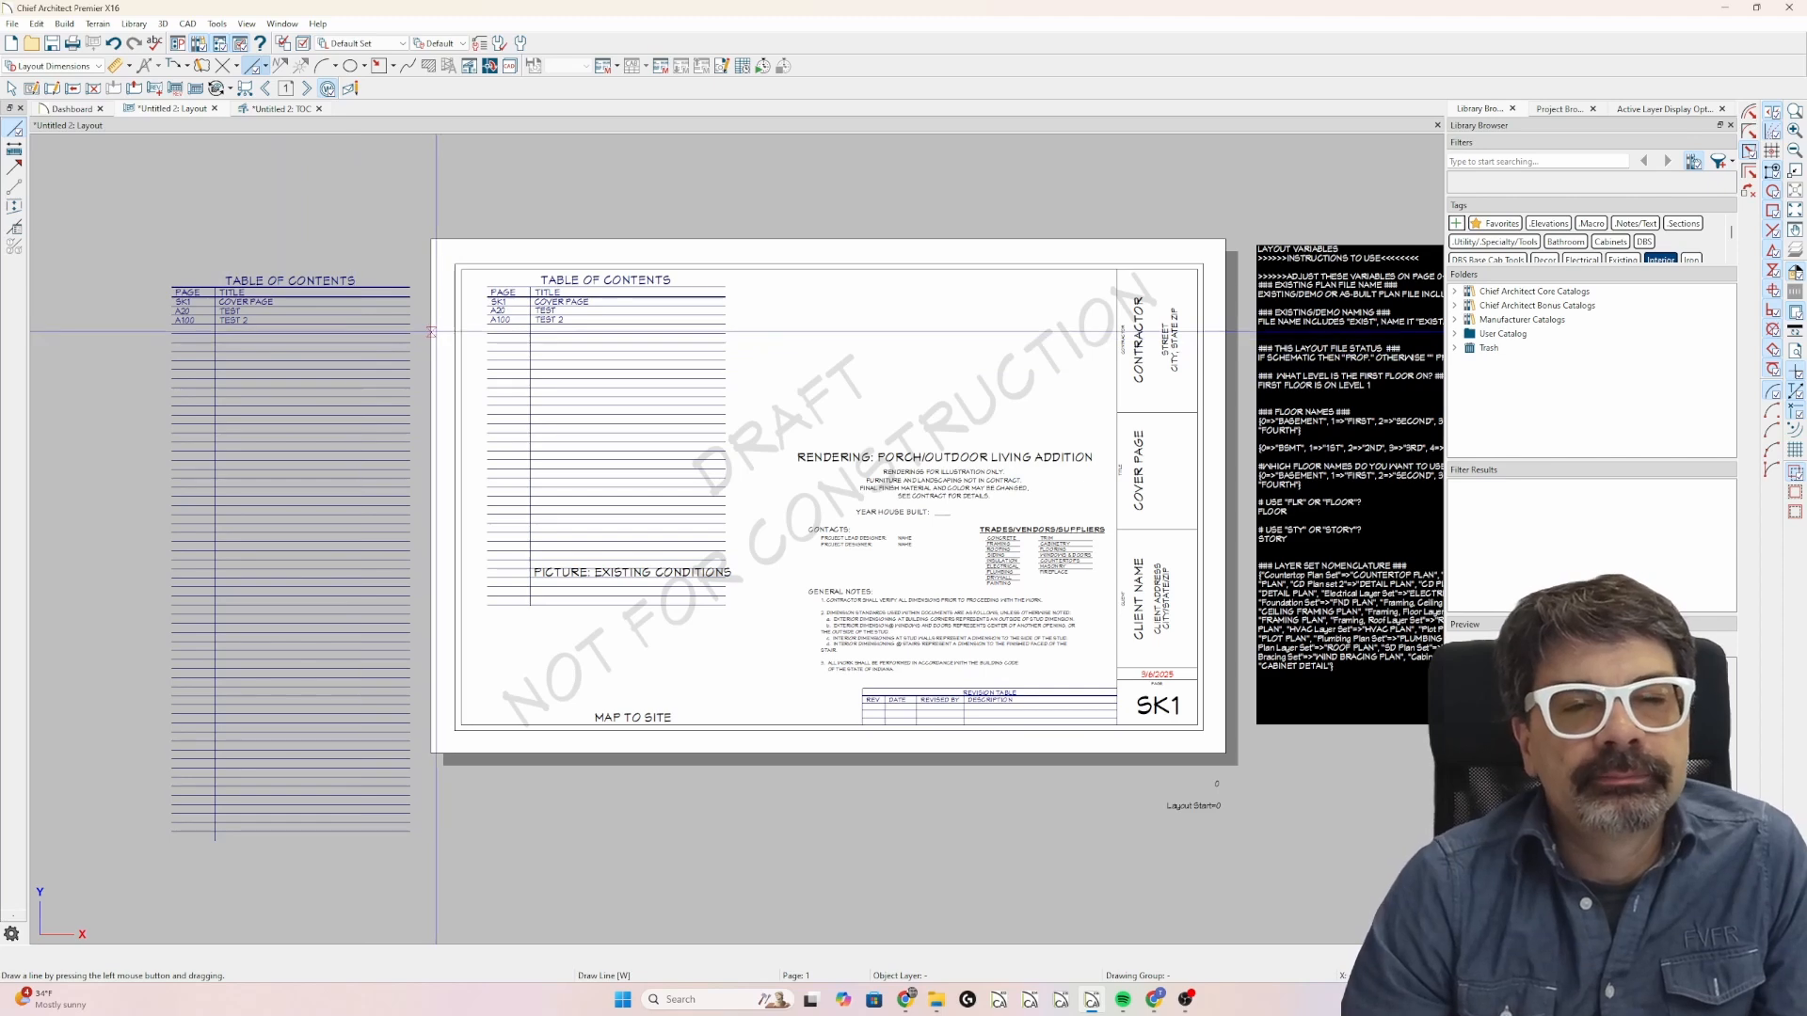
# Crop the bottom edge of the TOC layout box up so that it ends directly beneath the A20 row.
pyautogui.click(594, 419)
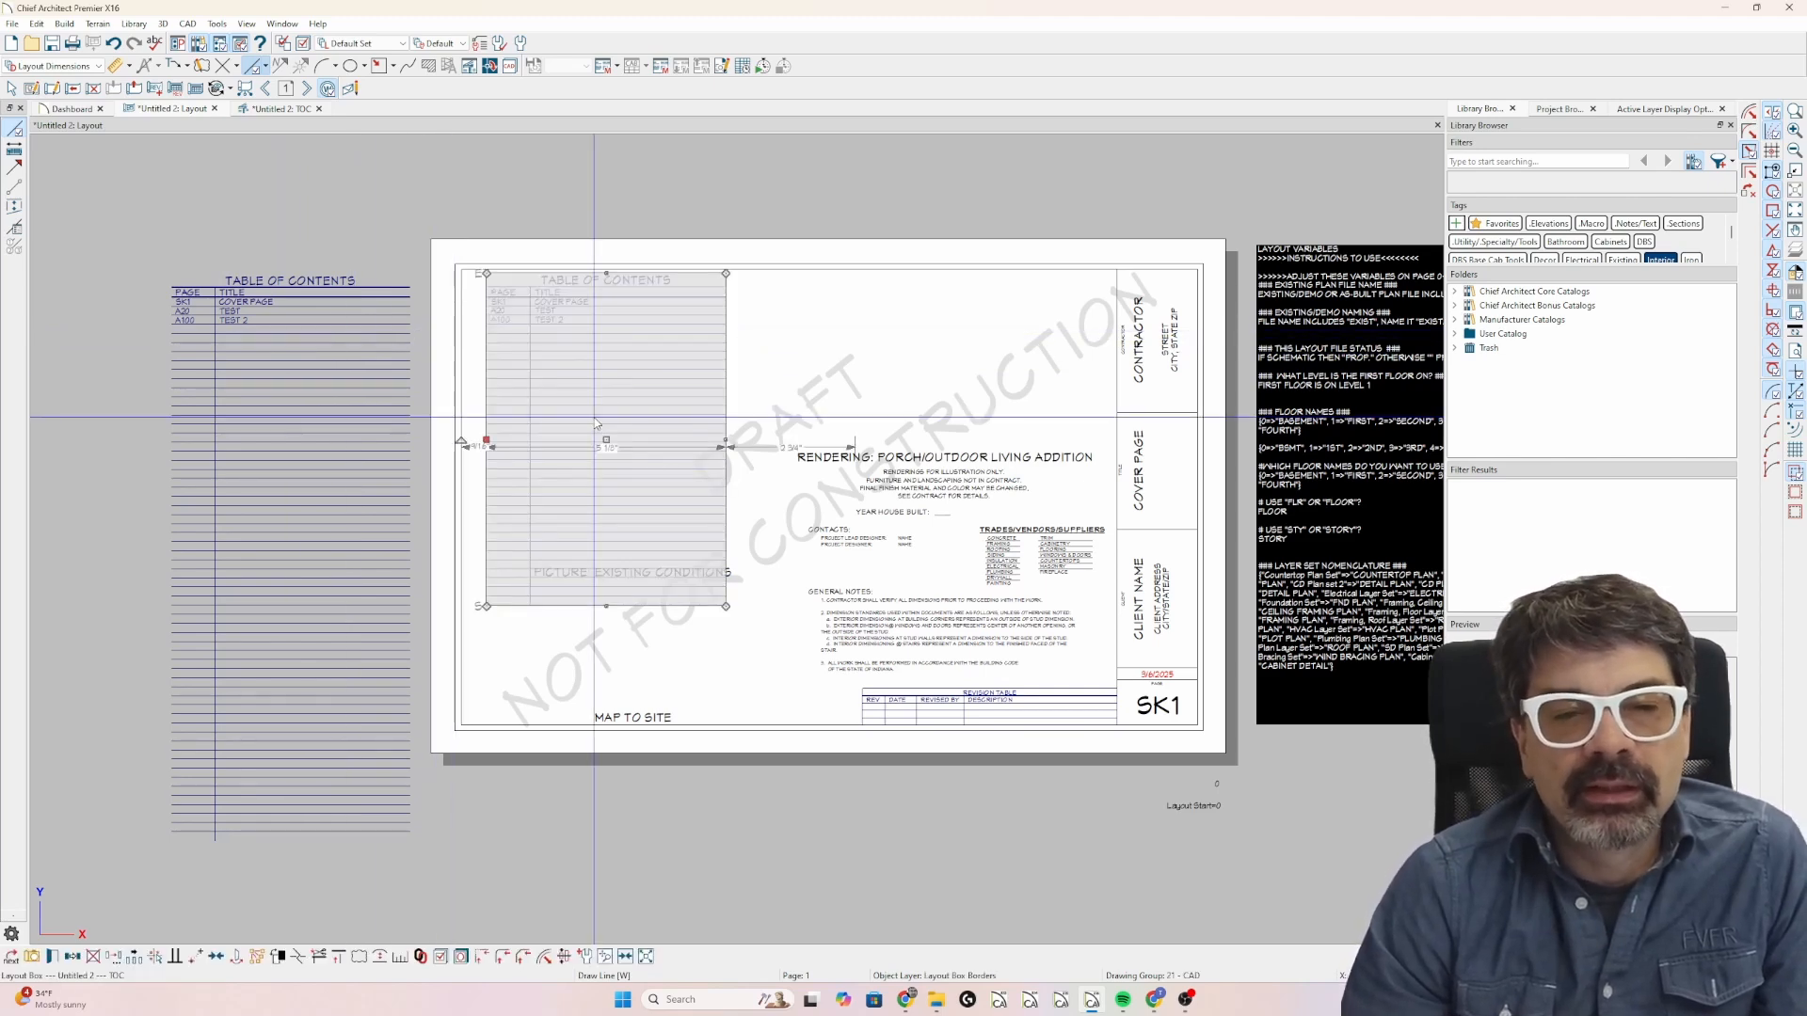
pyautogui.press('Escape')
pyautogui.click(609, 604)
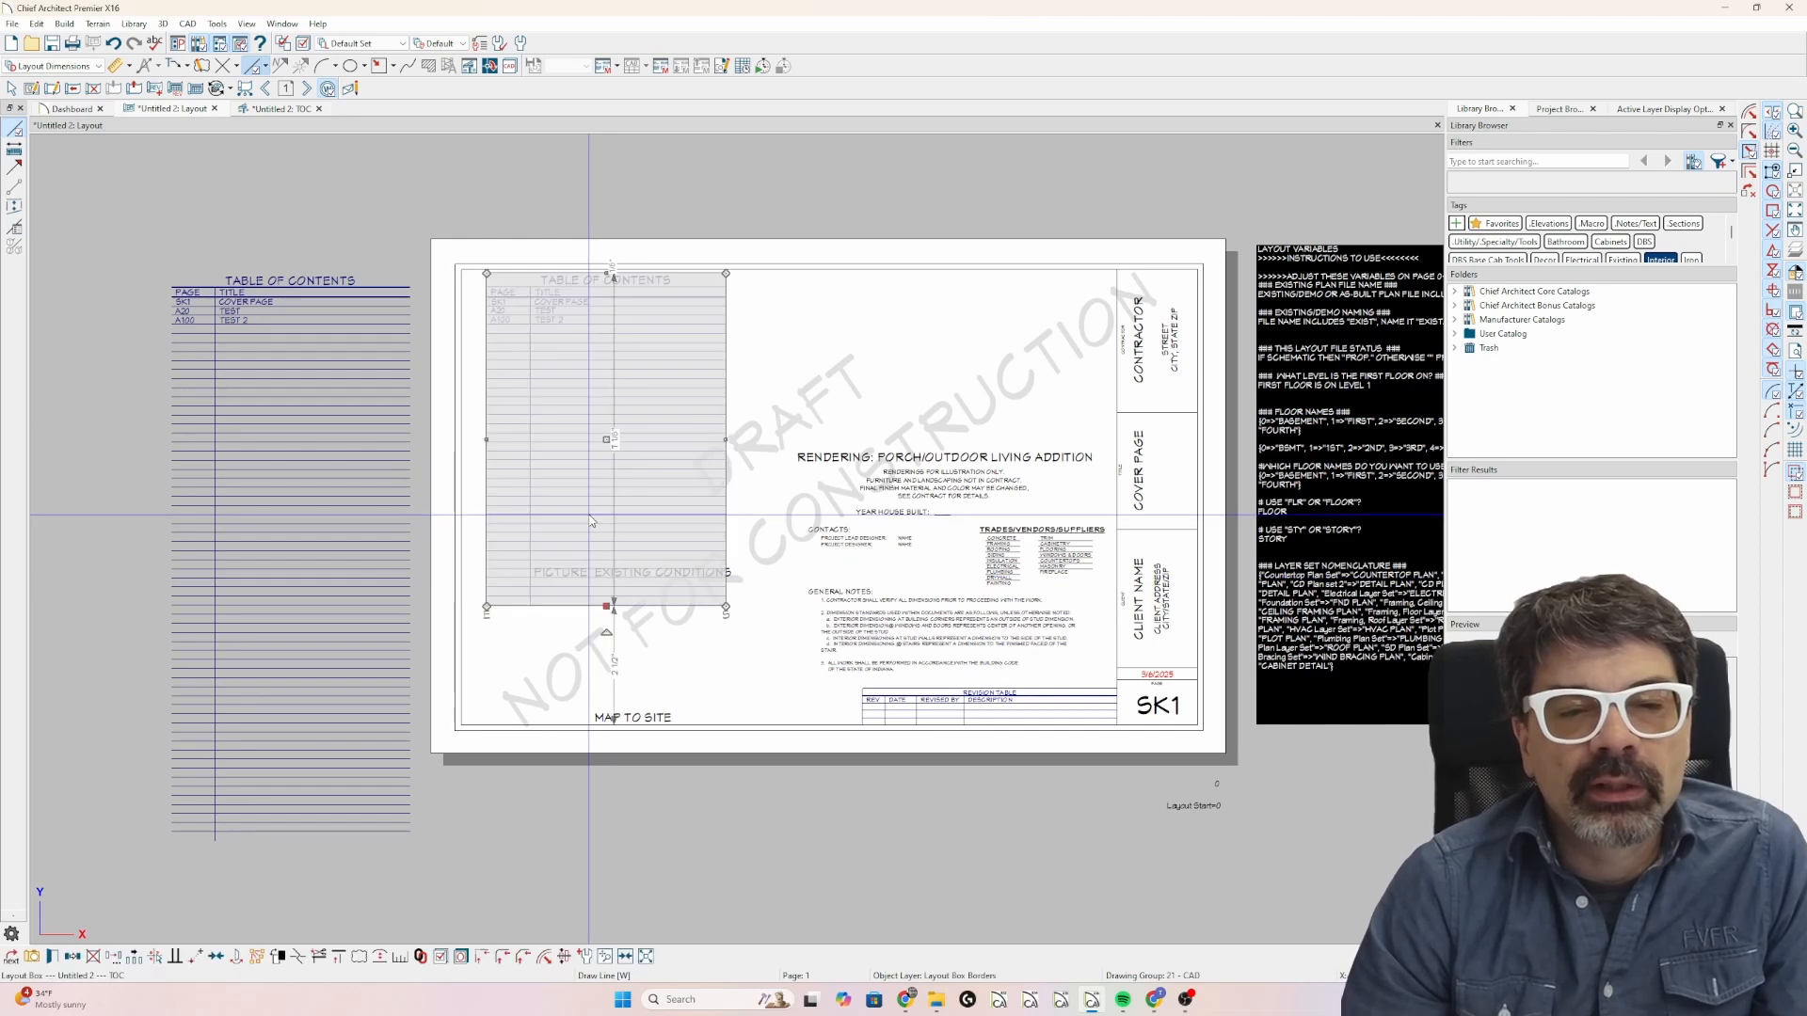
pyautogui.moveTo(607, 605); pyautogui.dragTo(614, 317)
pyautogui.scroll(5, 613, 317)
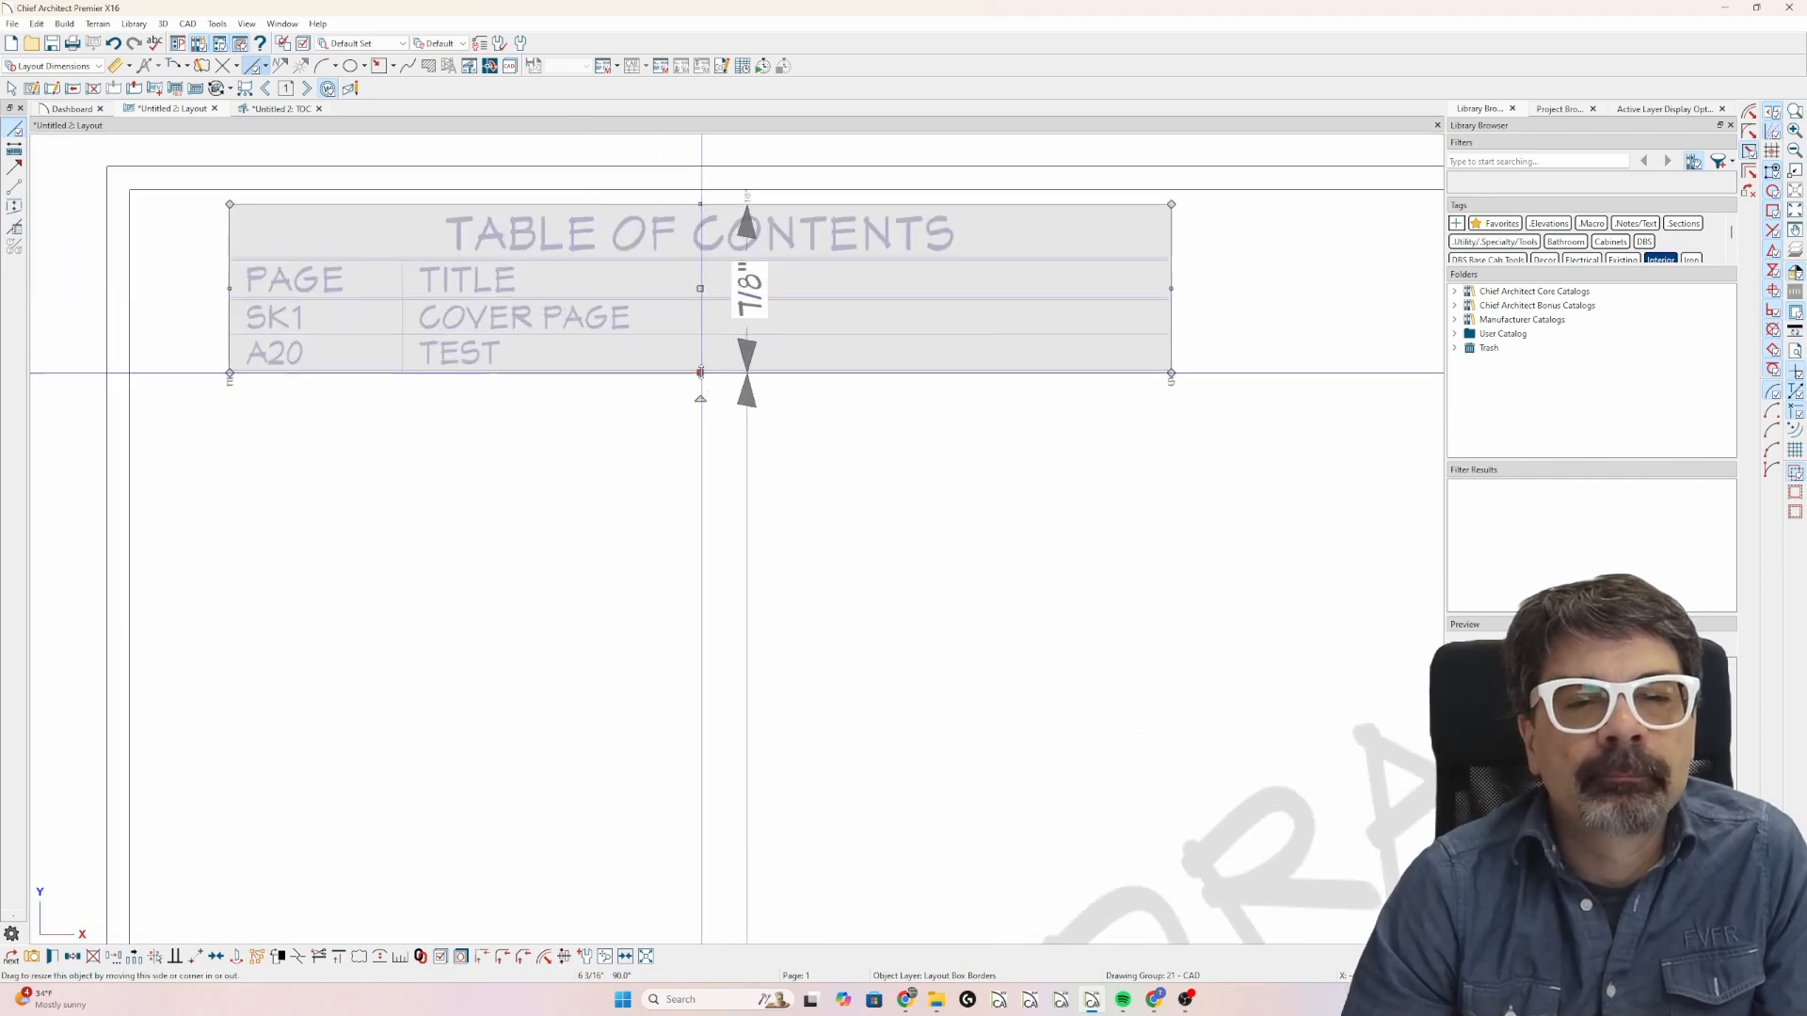
pyautogui.moveTo(701, 373); pyautogui.dragTo(693, 367)
pyautogui.scroll(-3, 531, 446)
pyautogui.scroll(-4, 523, 442)
# Copy the cropped TOC layout box to the empty area right of it and extend the copy's bottom edge to reveal further rows.
pyautogui.click(527, 363)
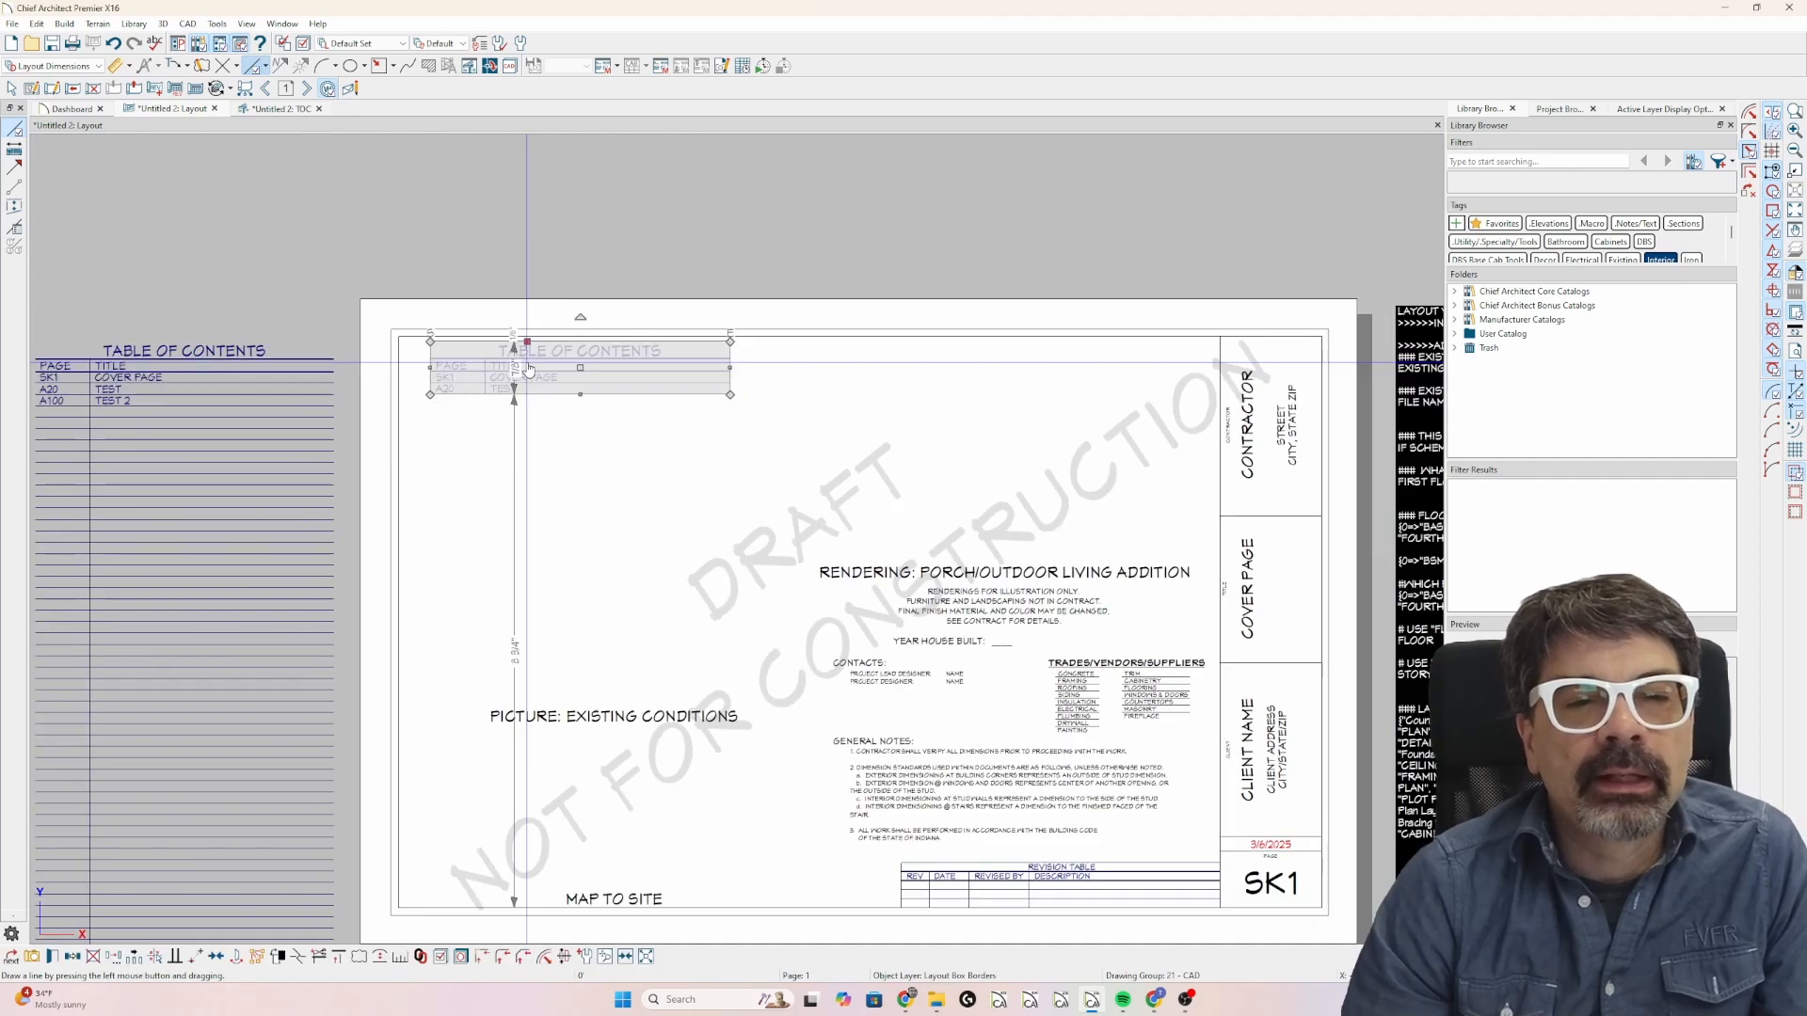
pyautogui.click(73, 958)
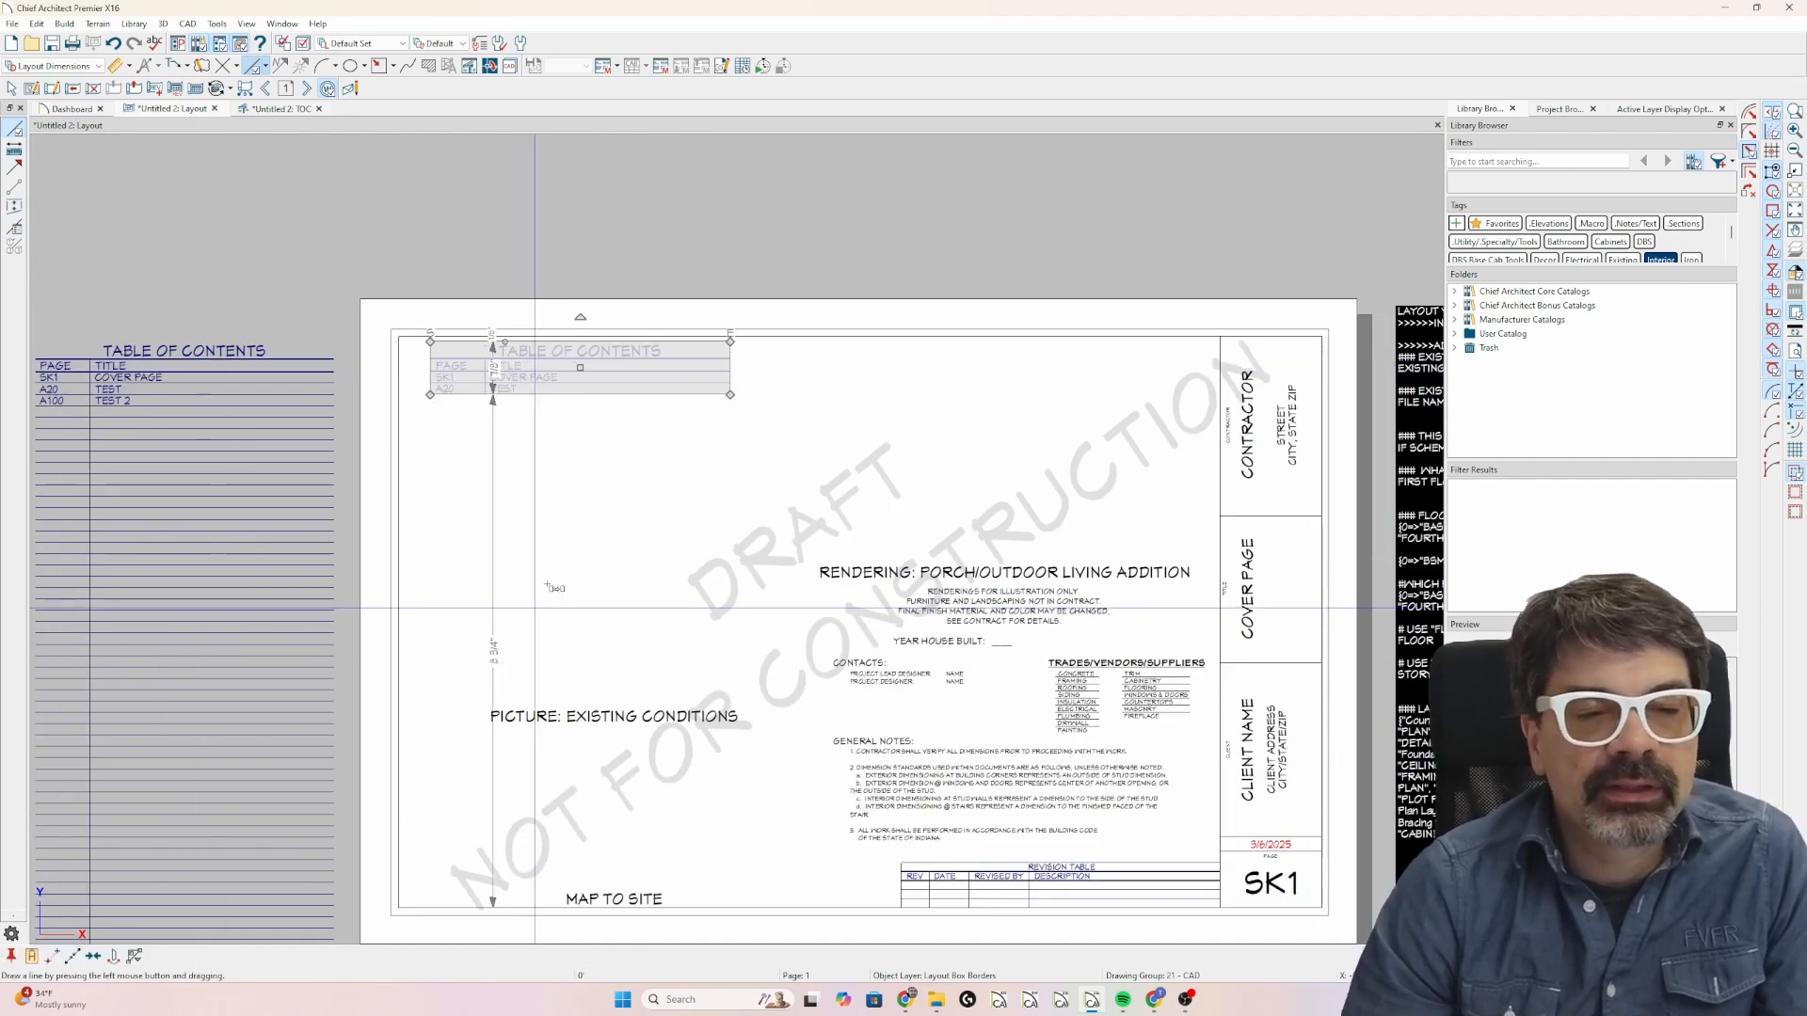
pyautogui.moveTo(602, 384); pyautogui.dragTo(914, 515)
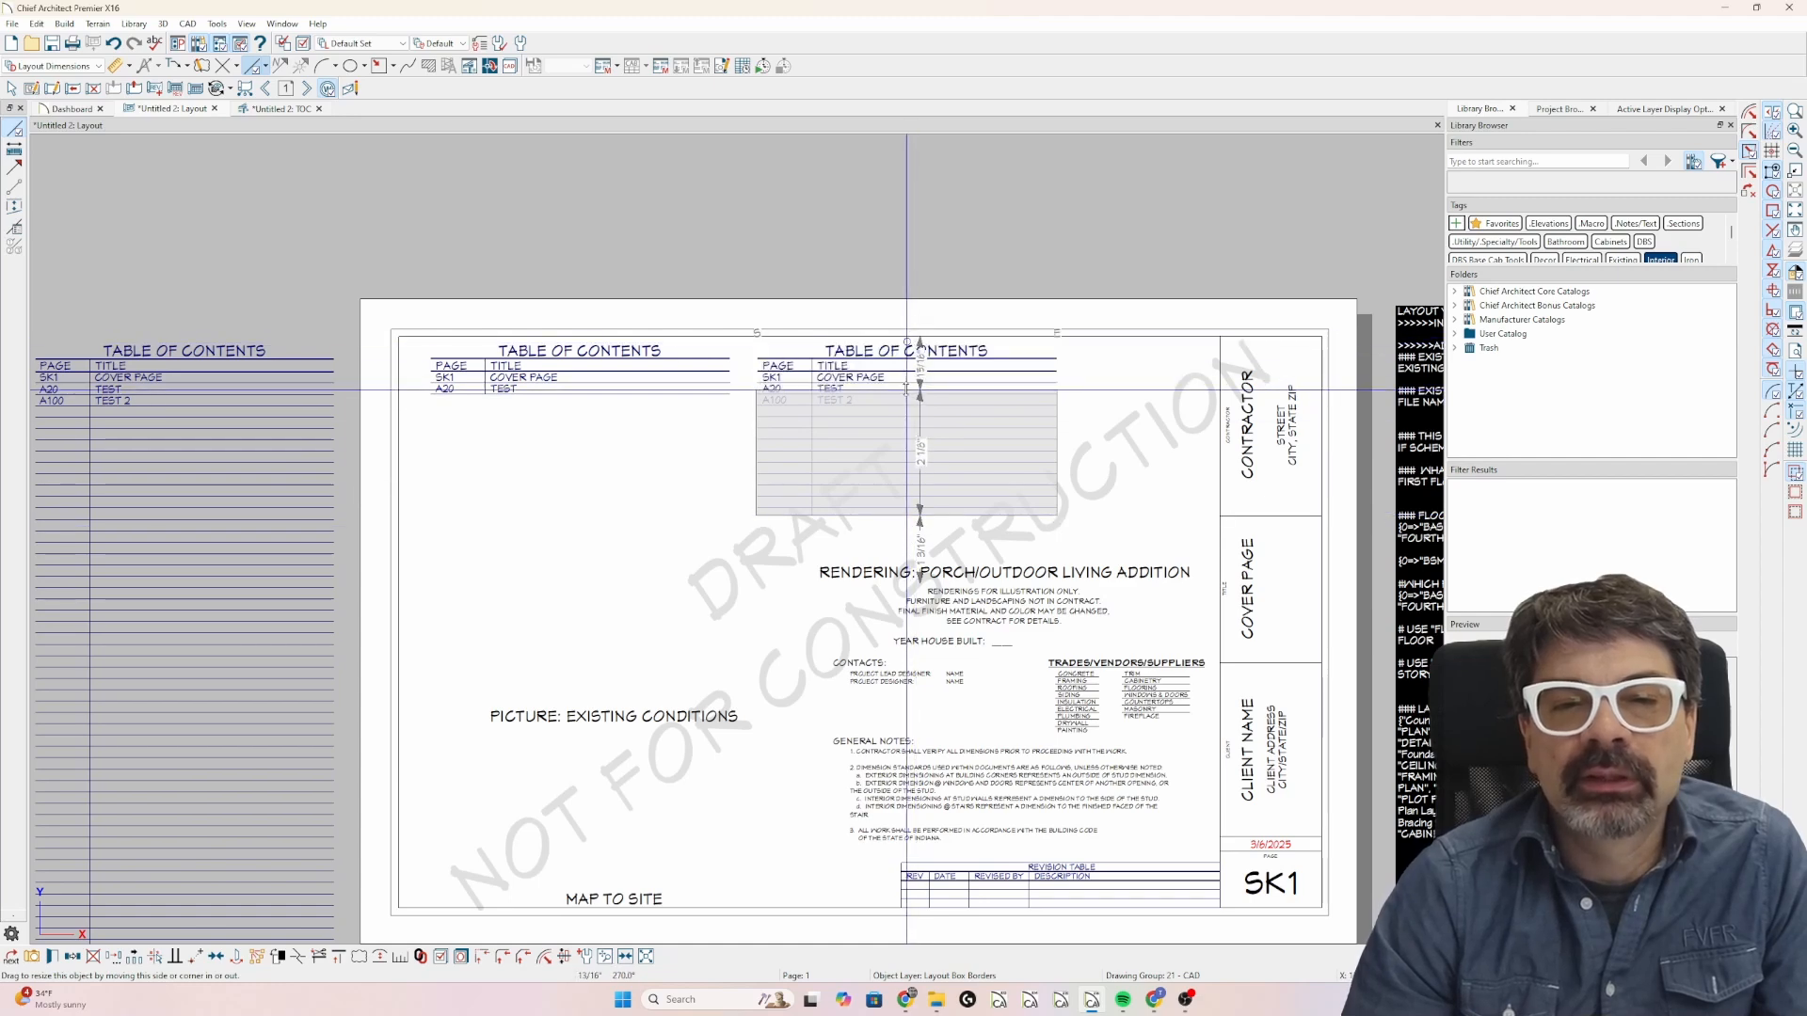
# Crop the copied layout box's top edge down to just above the A100 row and deselect the box.
pyautogui.moveTo(906, 391); pyautogui.dragTo(908, 395)
pyautogui.scroll(5, 908, 394)
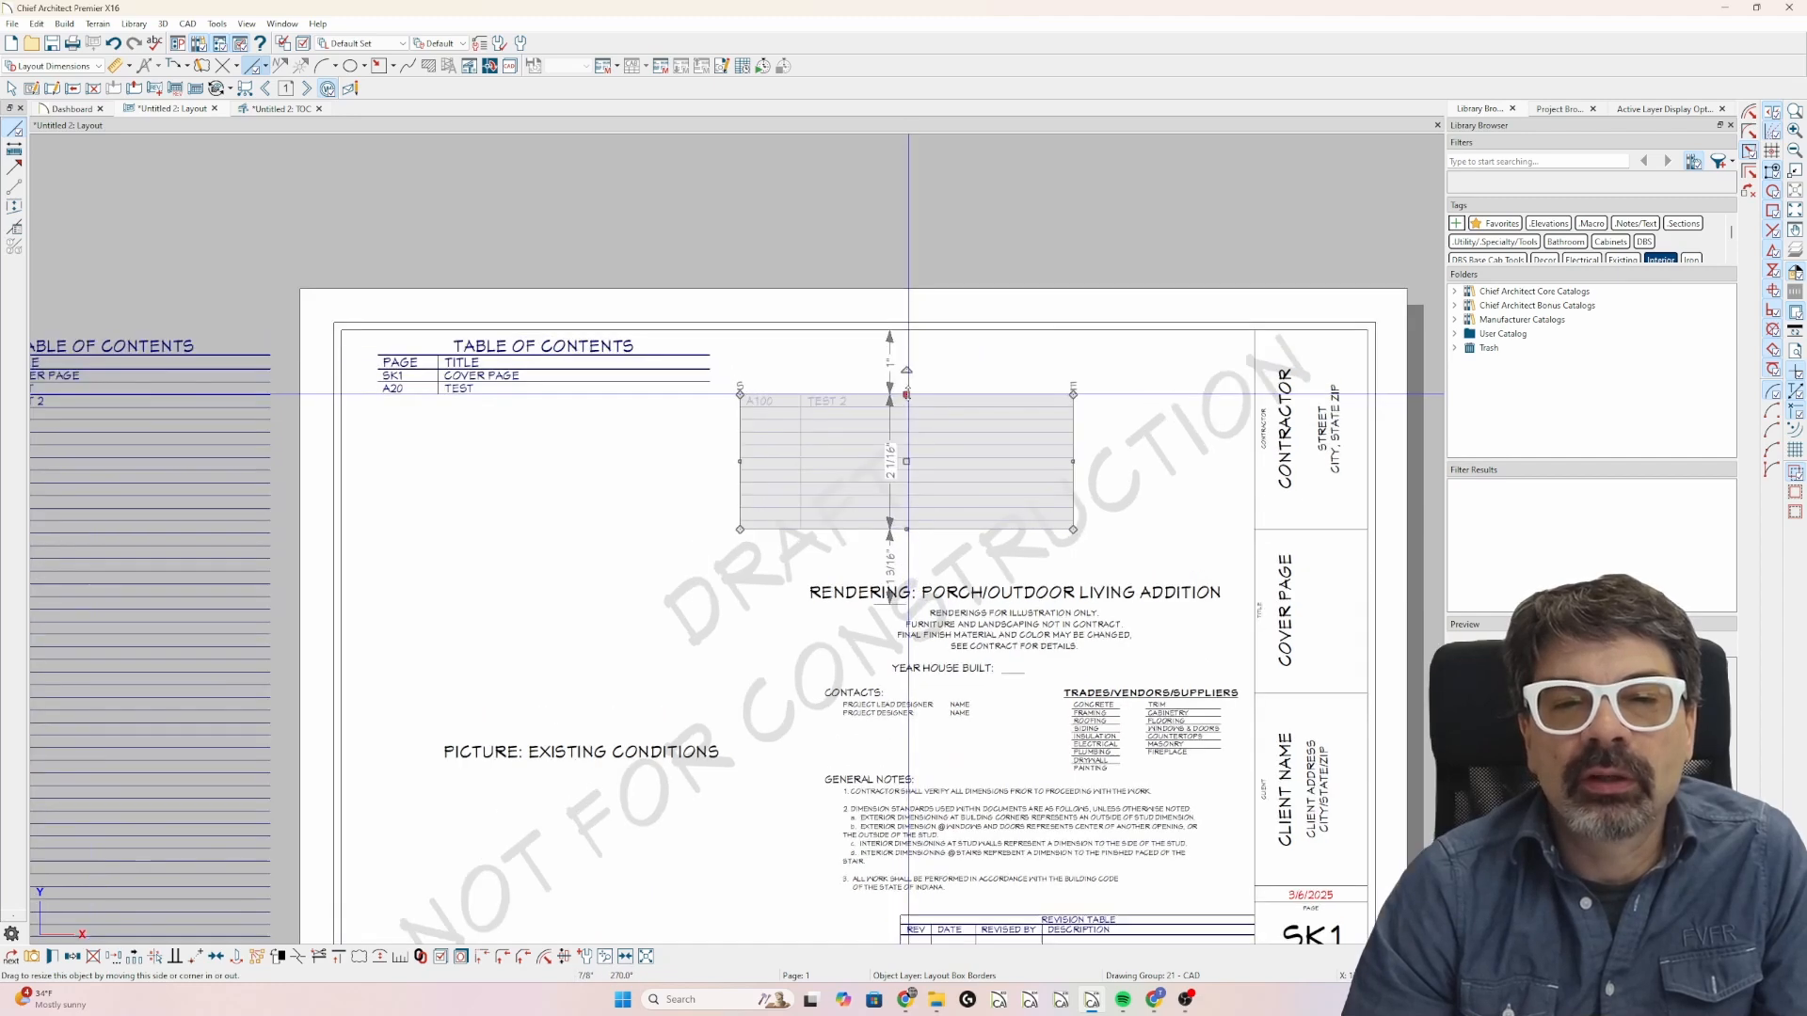
pyautogui.scroll(-5, 912, 381)
pyautogui.scroll(2, 914, 371)
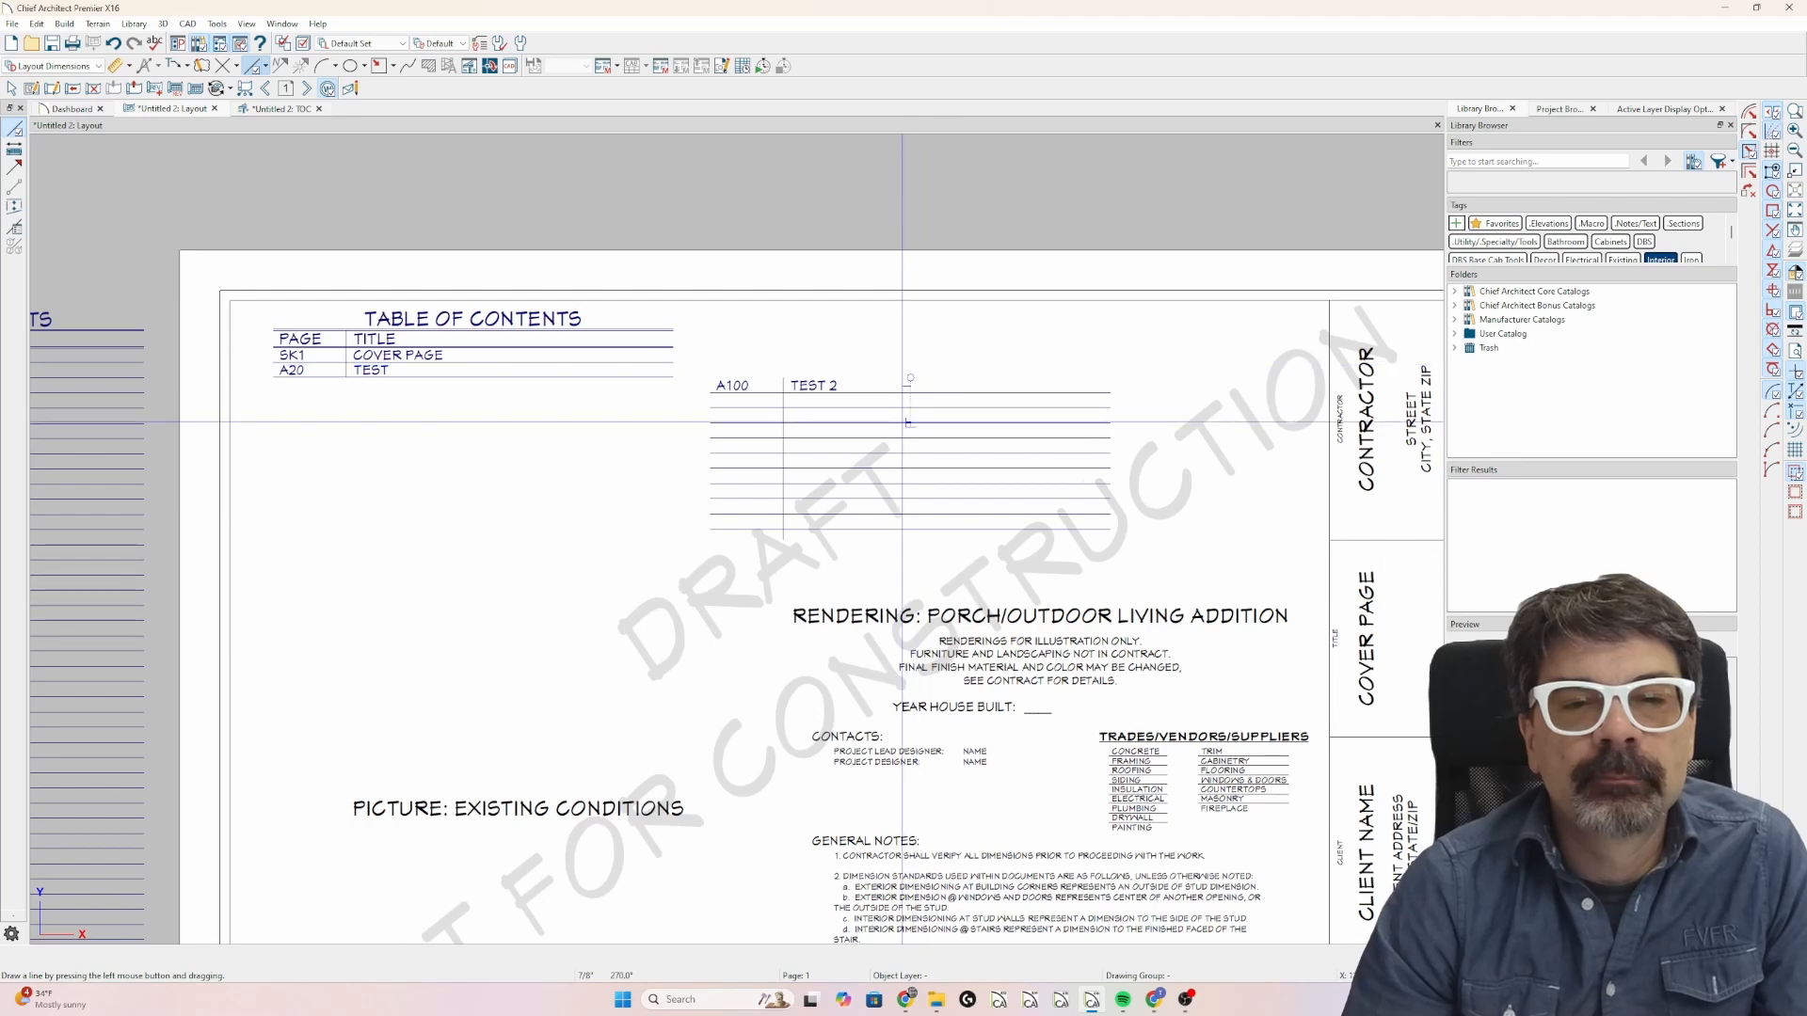
pyautogui.click(909, 421)
pyautogui.press('Escape')
pyautogui.scroll(-6, 797, 435)
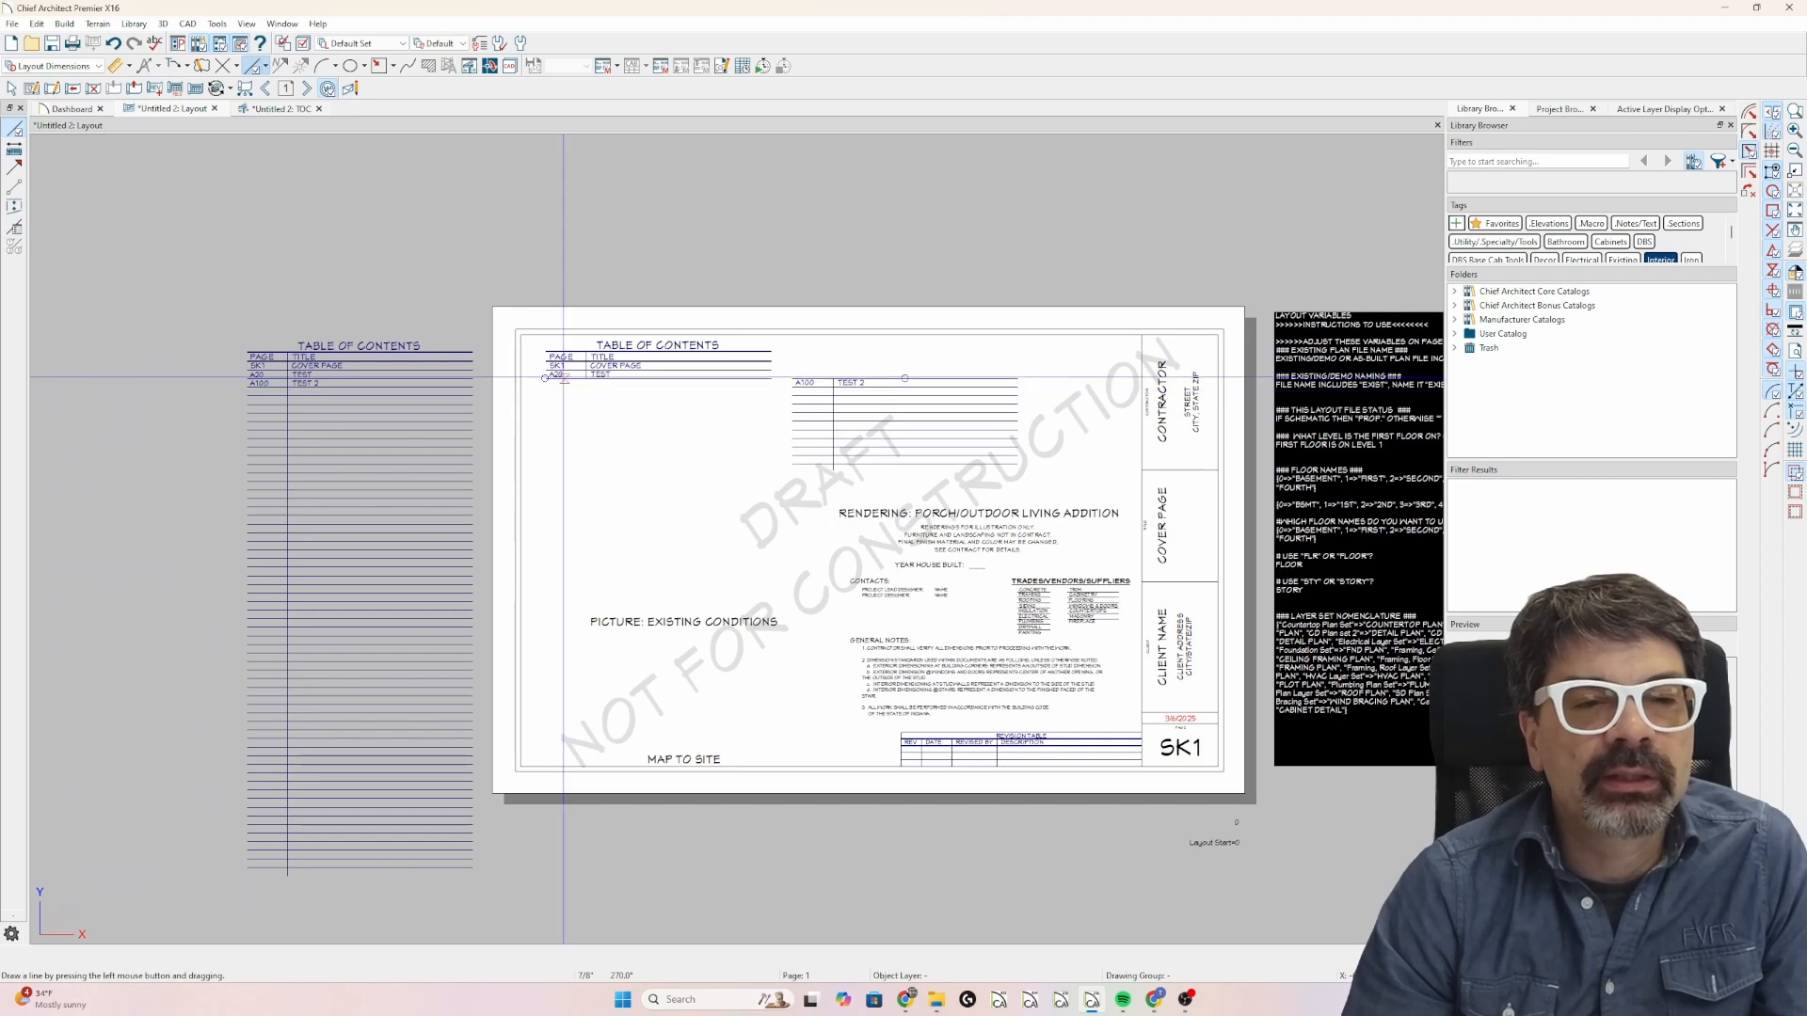
# Copy the first TOC layout box to just above the A100 box and crop the copy's bottom edge so only the title and heading rows show.
pyautogui.click(853, 449)
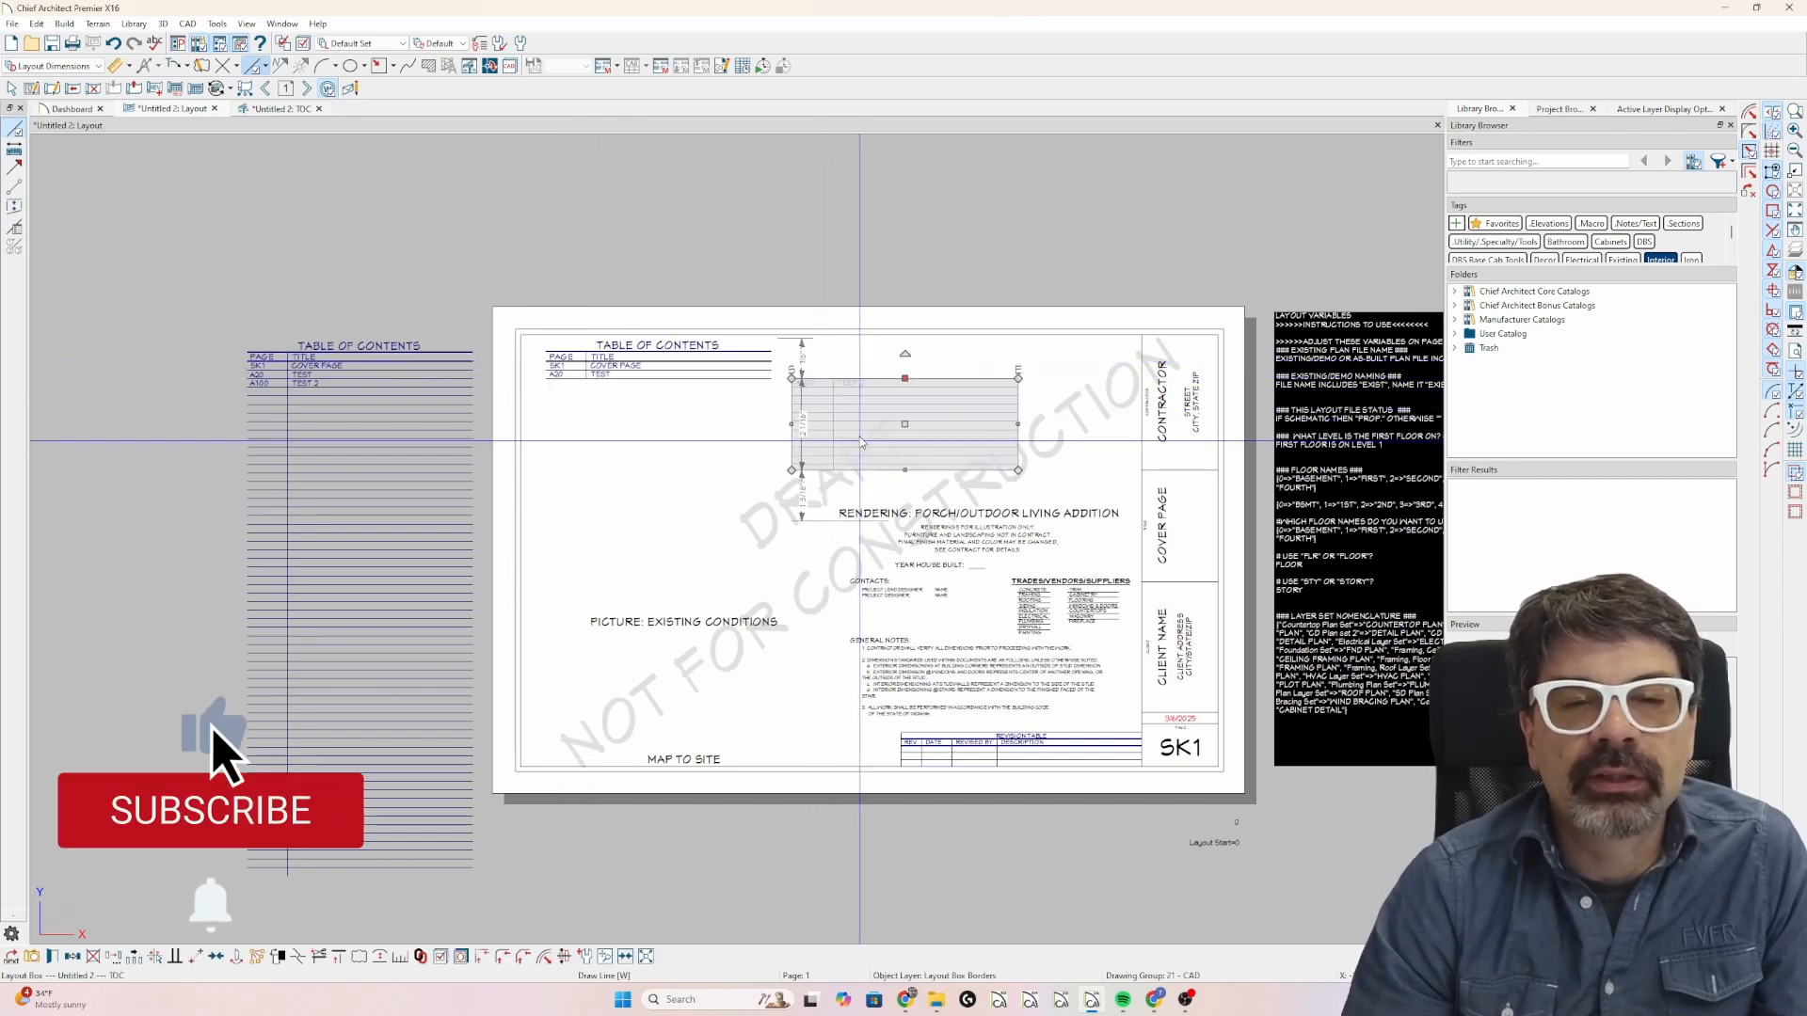
pyautogui.press('Escape')
pyautogui.click(691, 358)
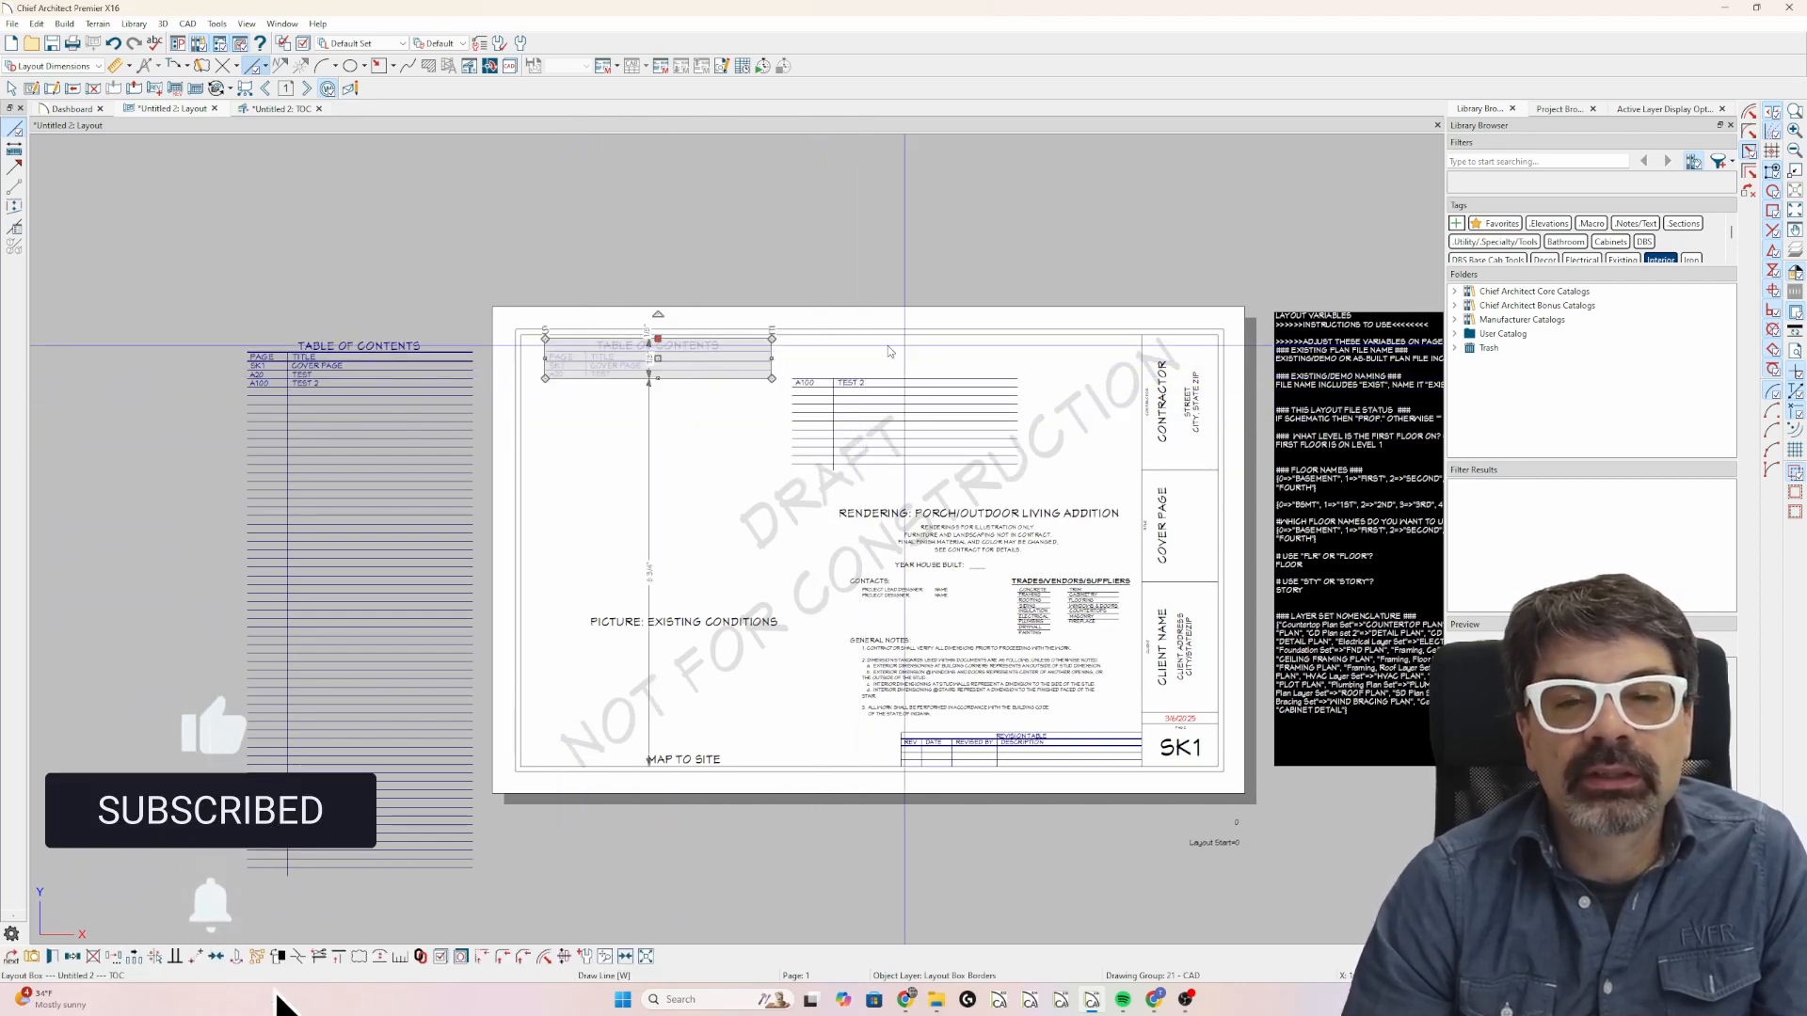
pyautogui.click(73, 957)
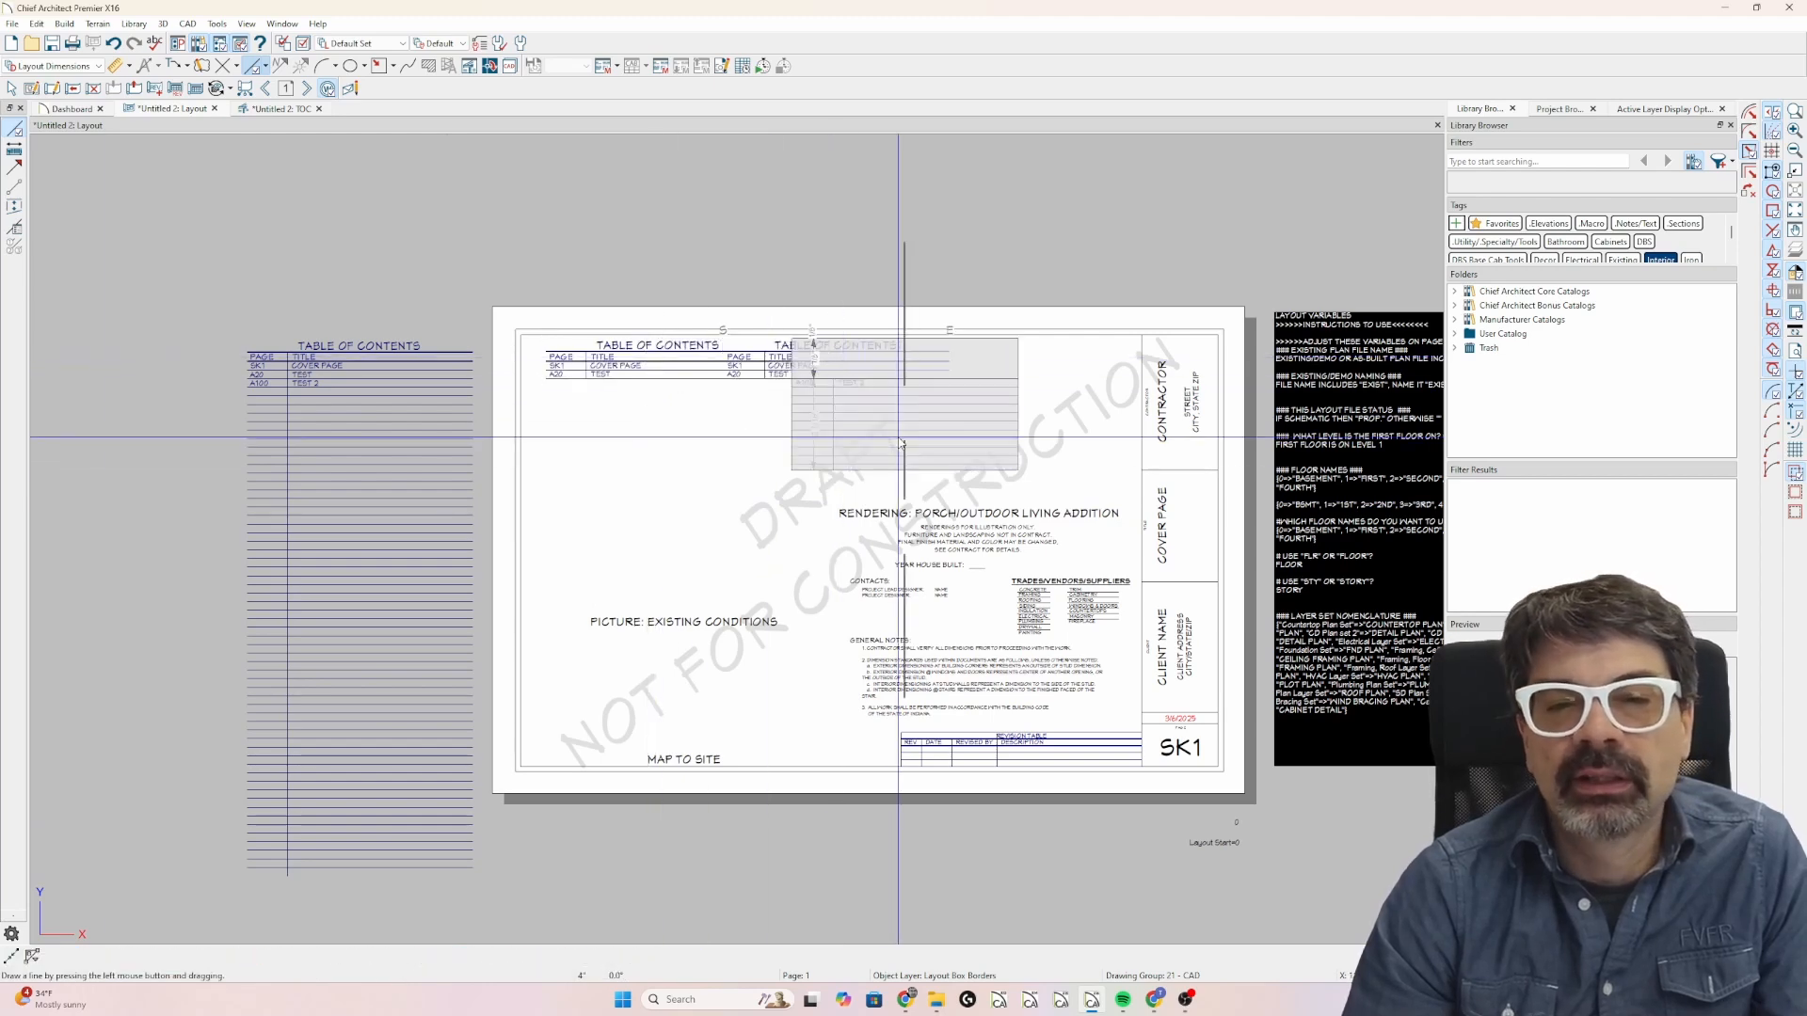
pyautogui.scroll(4, 889, 436)
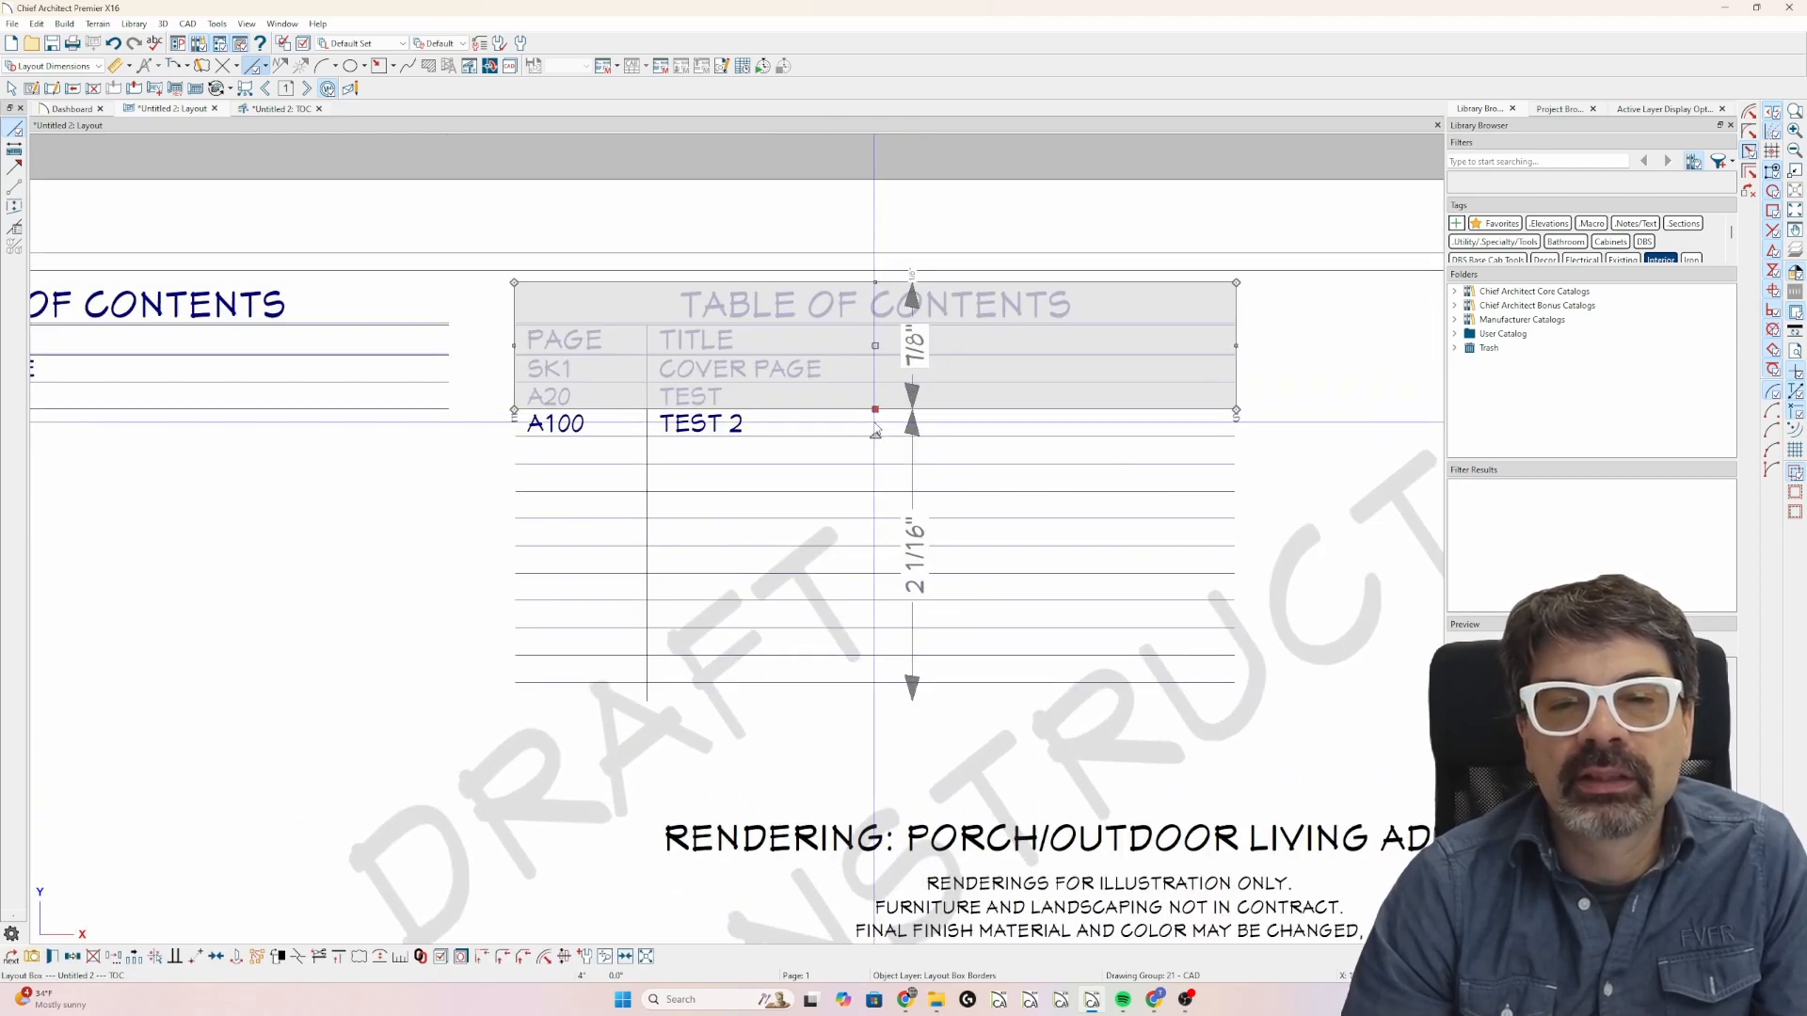
pyautogui.moveTo(875, 409); pyautogui.dragTo(890, 355)
pyautogui.press('Escape')
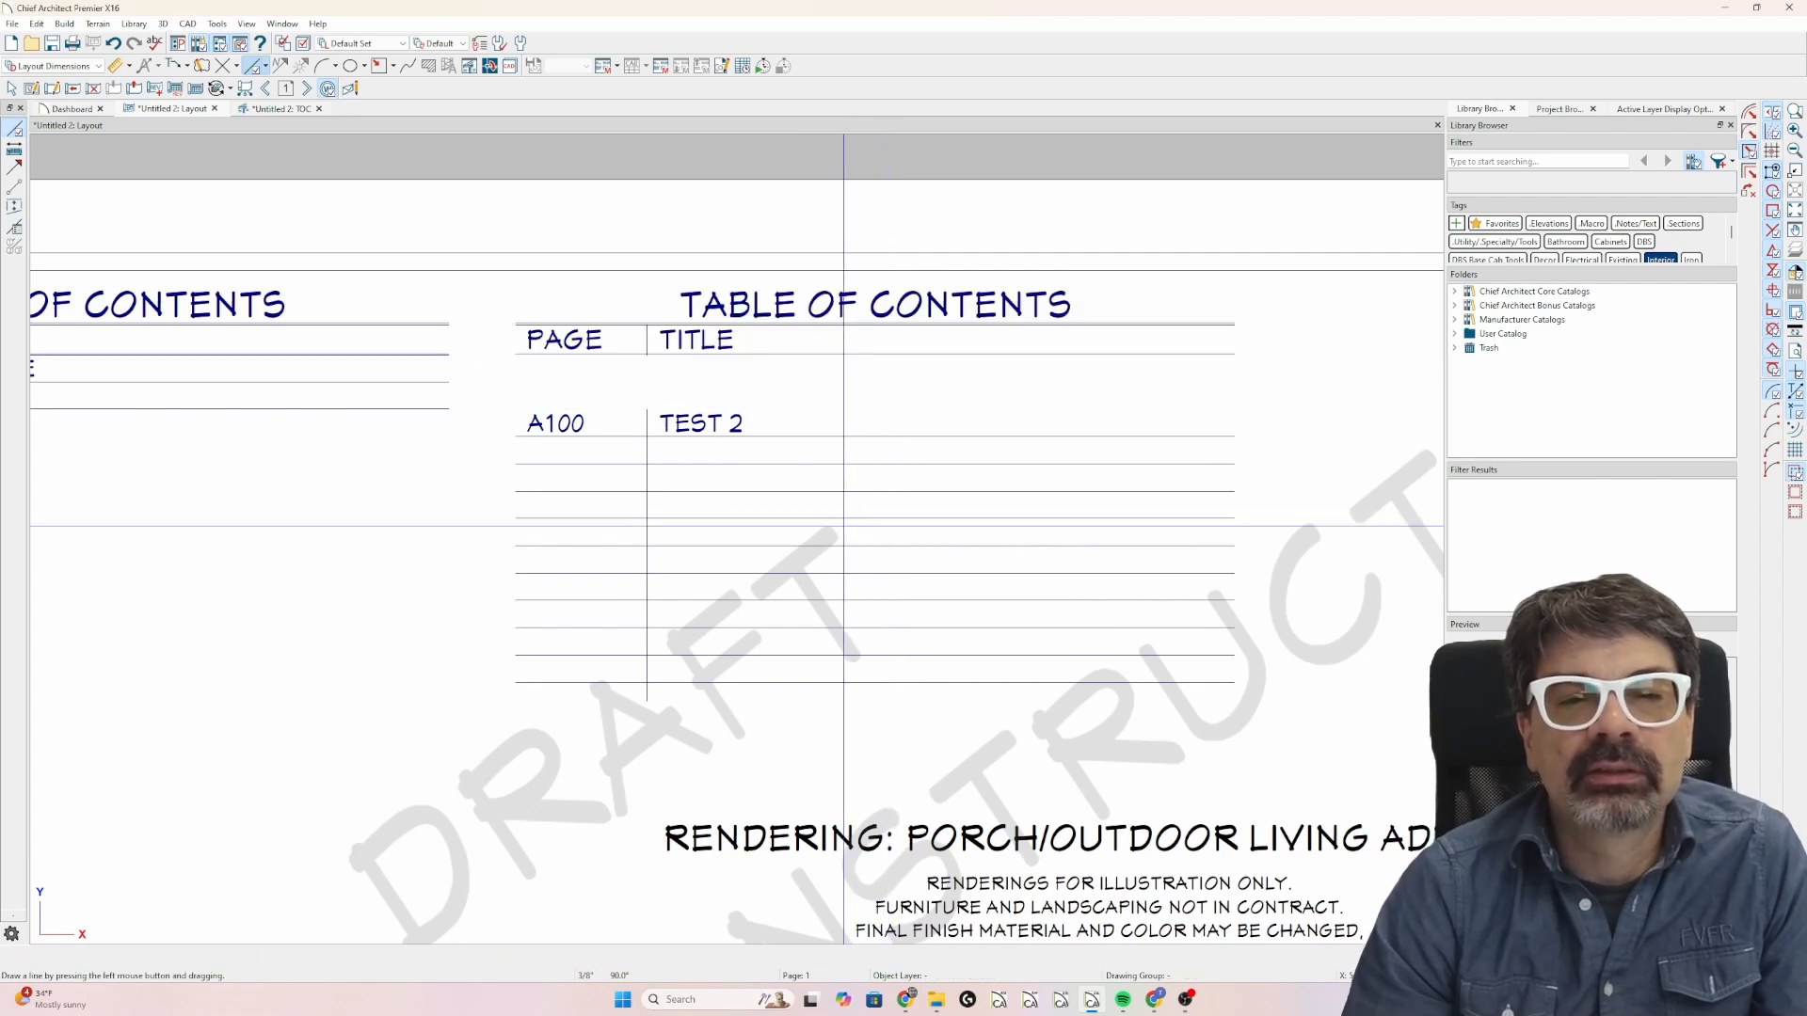
# Move the A100 layout box up point to point so its top corner meets the bottom corner of the copied heading box.
pyautogui.click(885, 409)
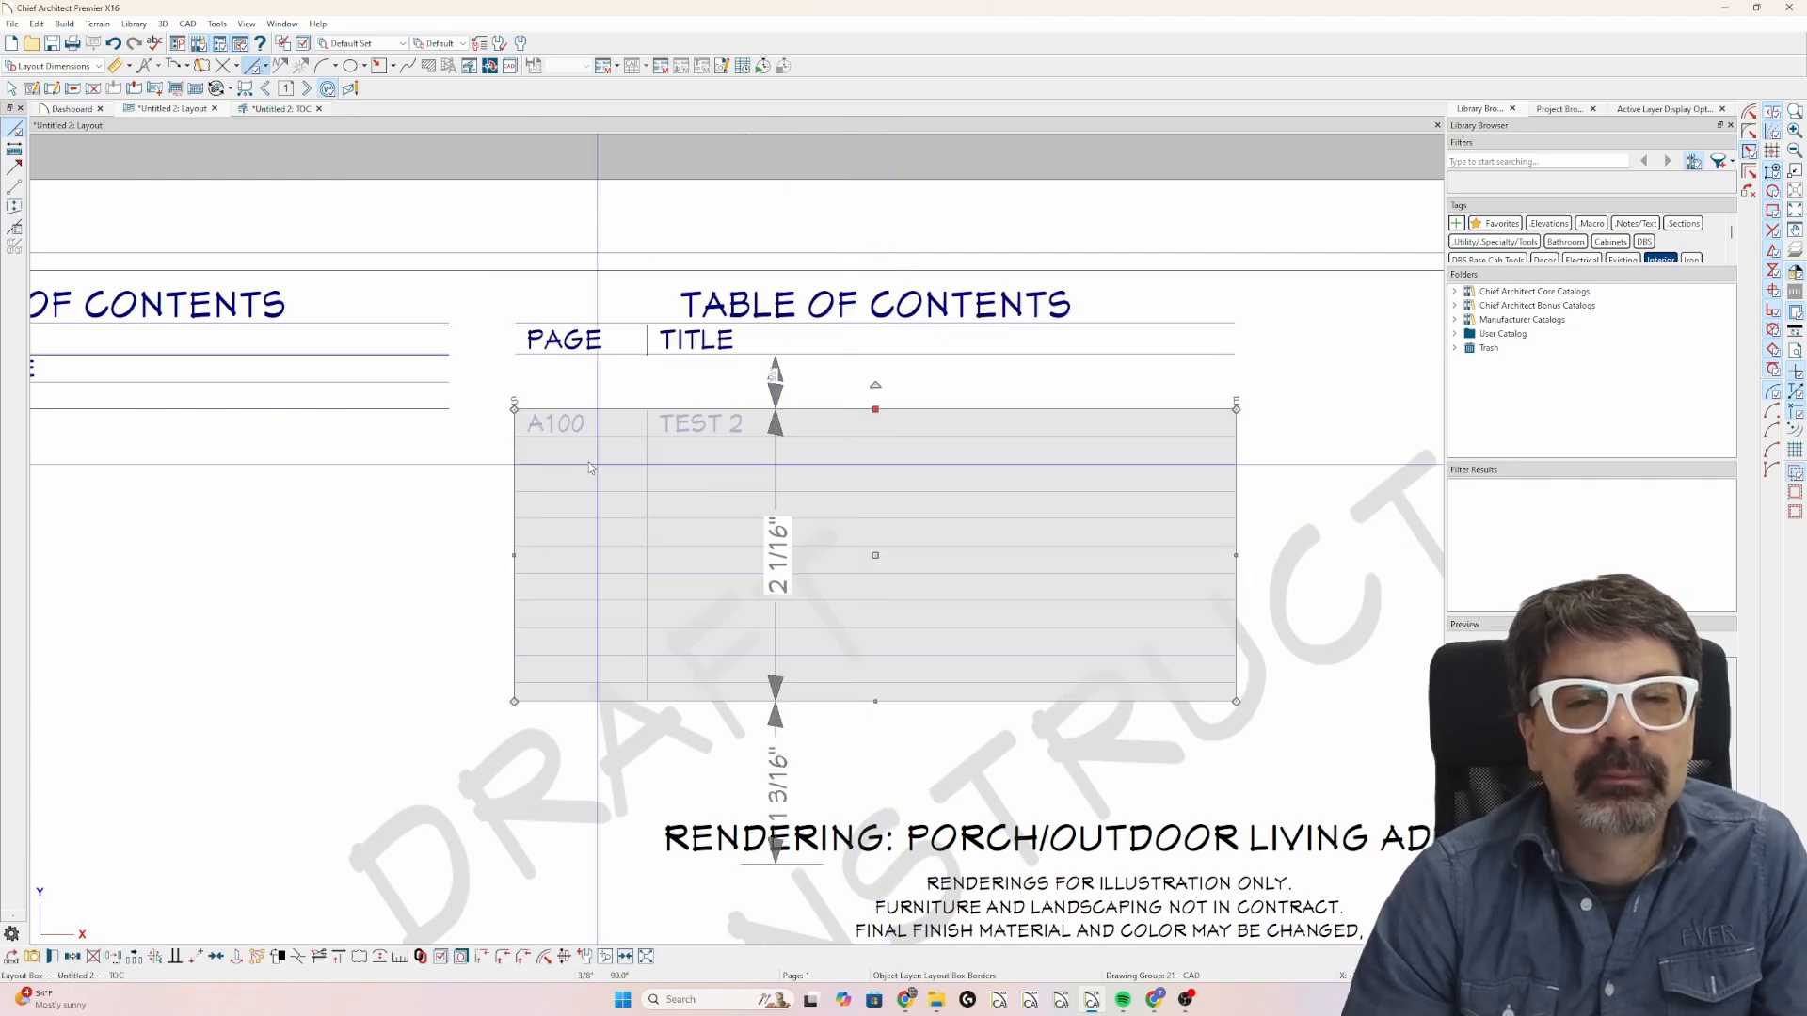
pyautogui.click(514, 409)
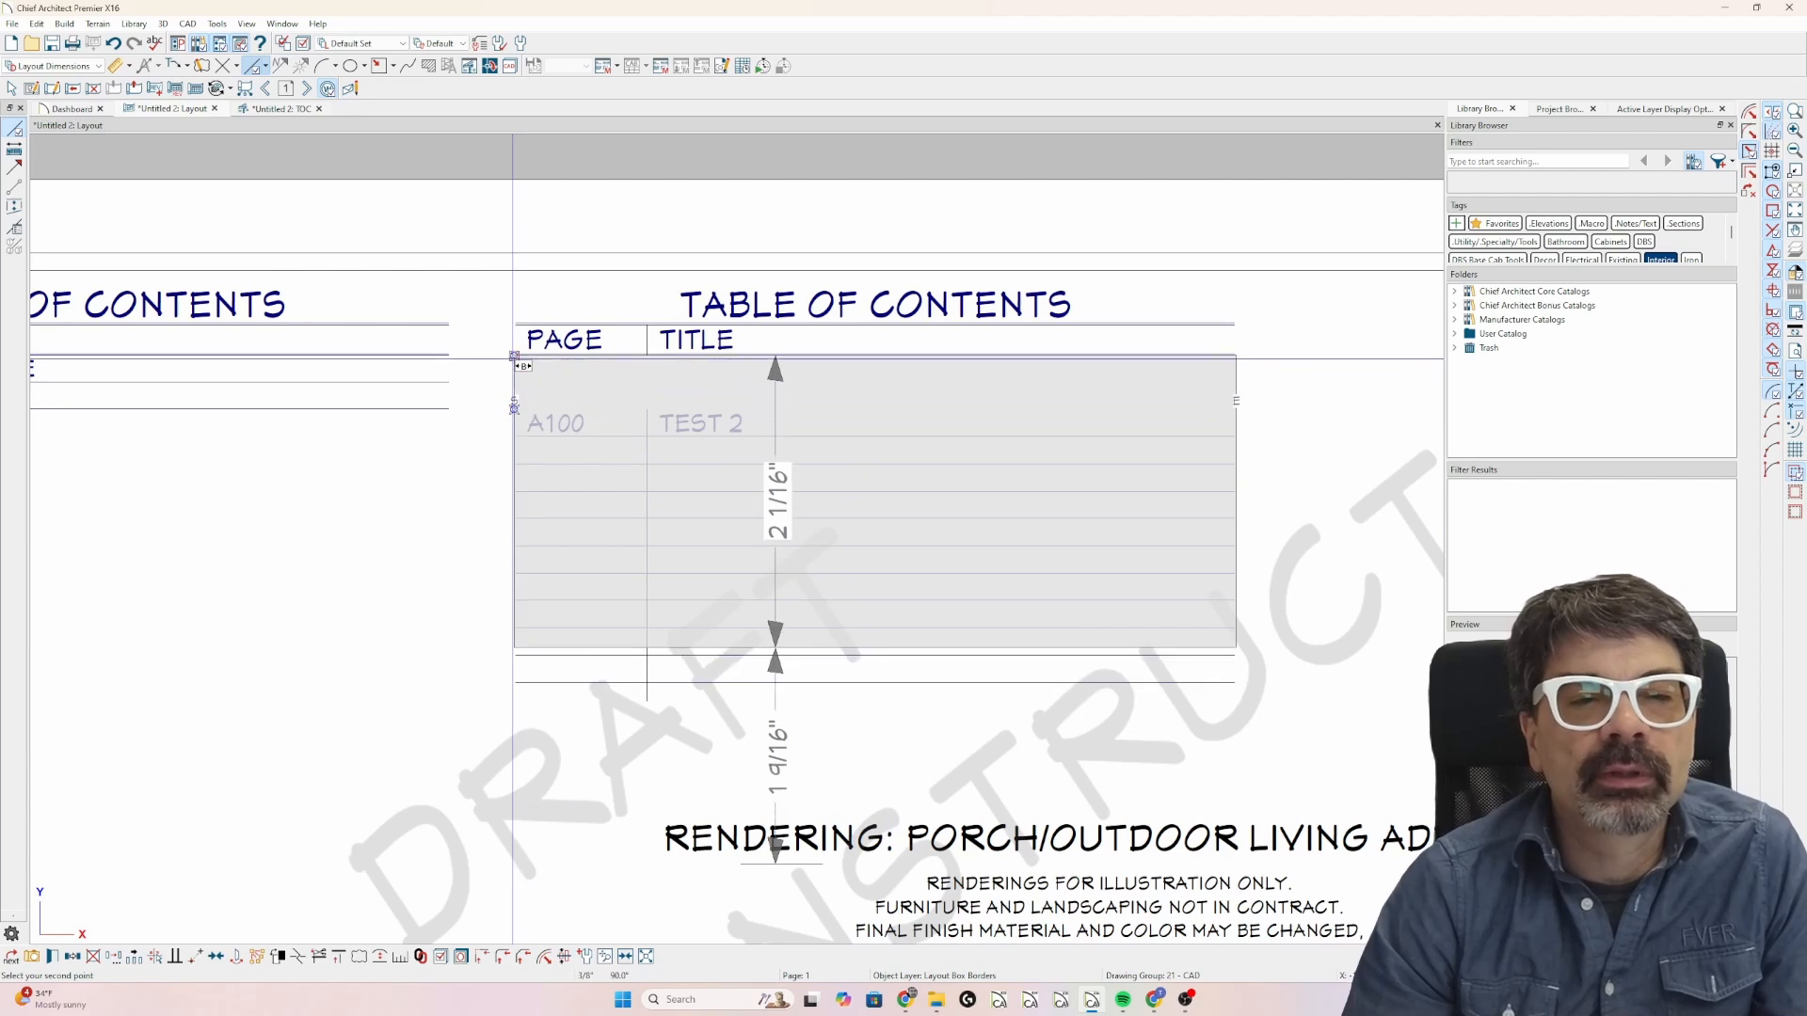
pyautogui.click(514, 356)
pyautogui.press('Escape')
pyautogui.scroll(-4, 872, 382)
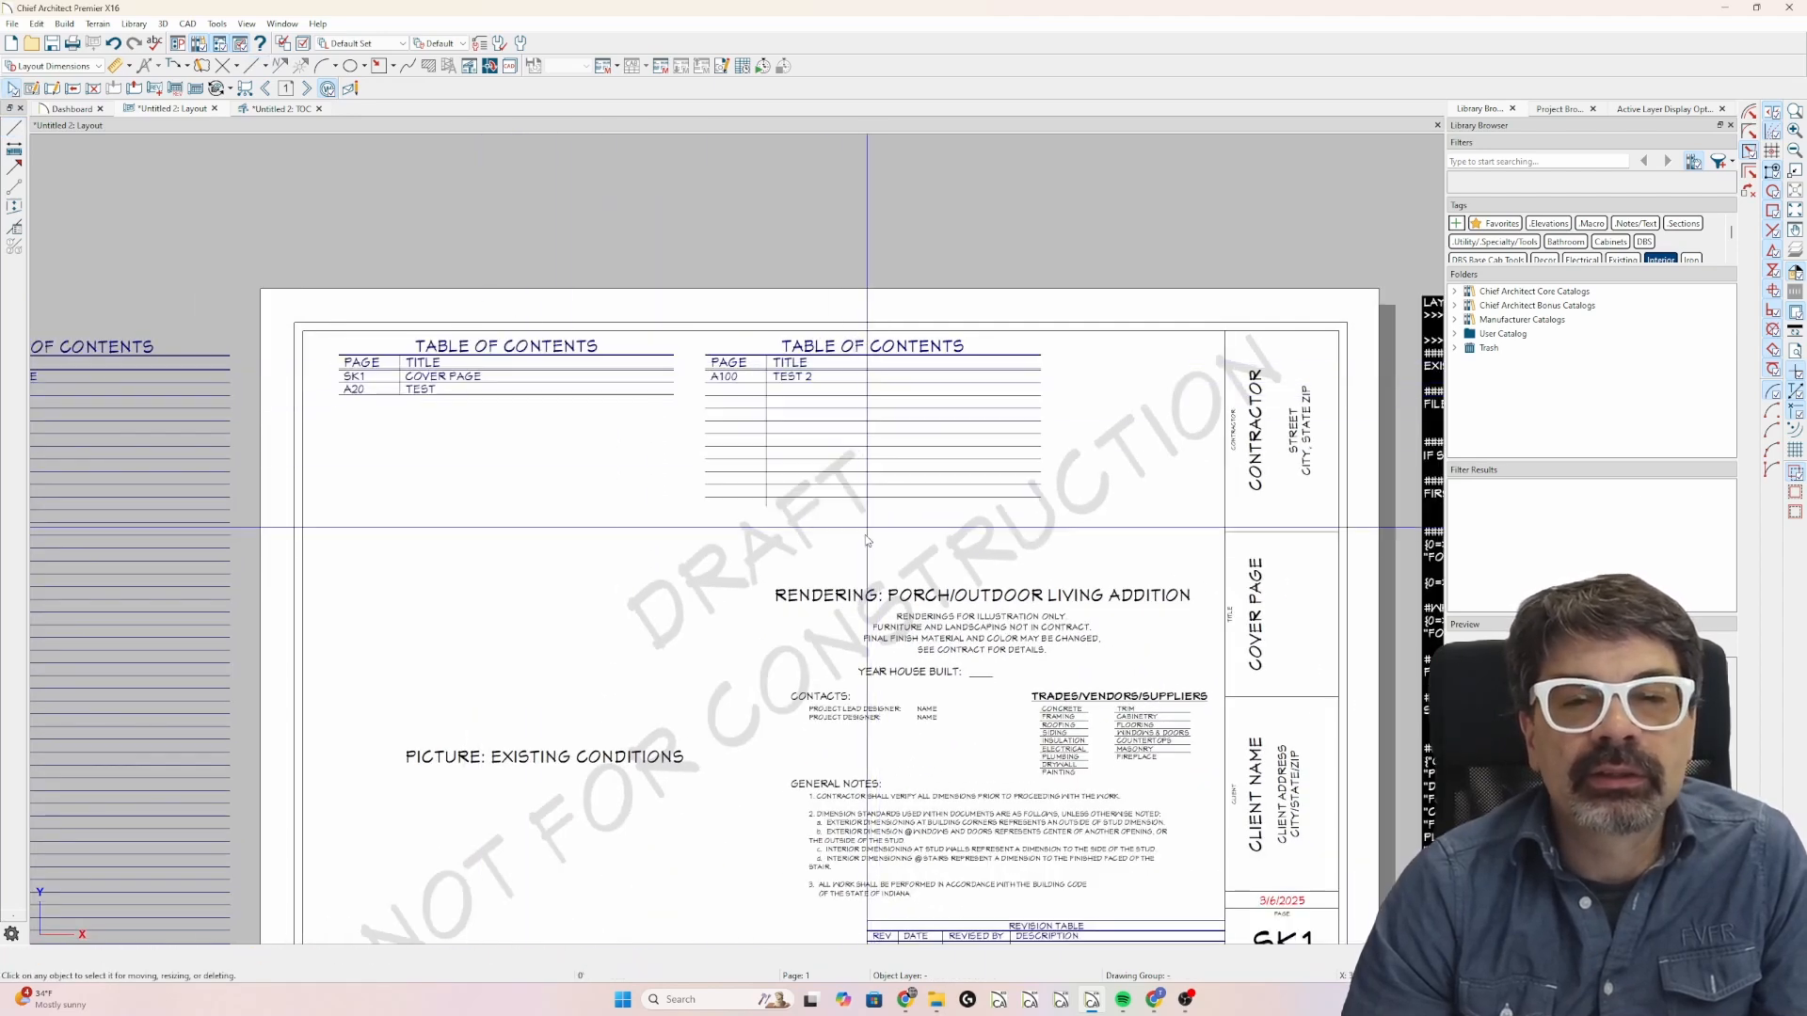
pyautogui.scroll(-1, 585, 415)
pyautogui.scroll(-1, 593, 409)
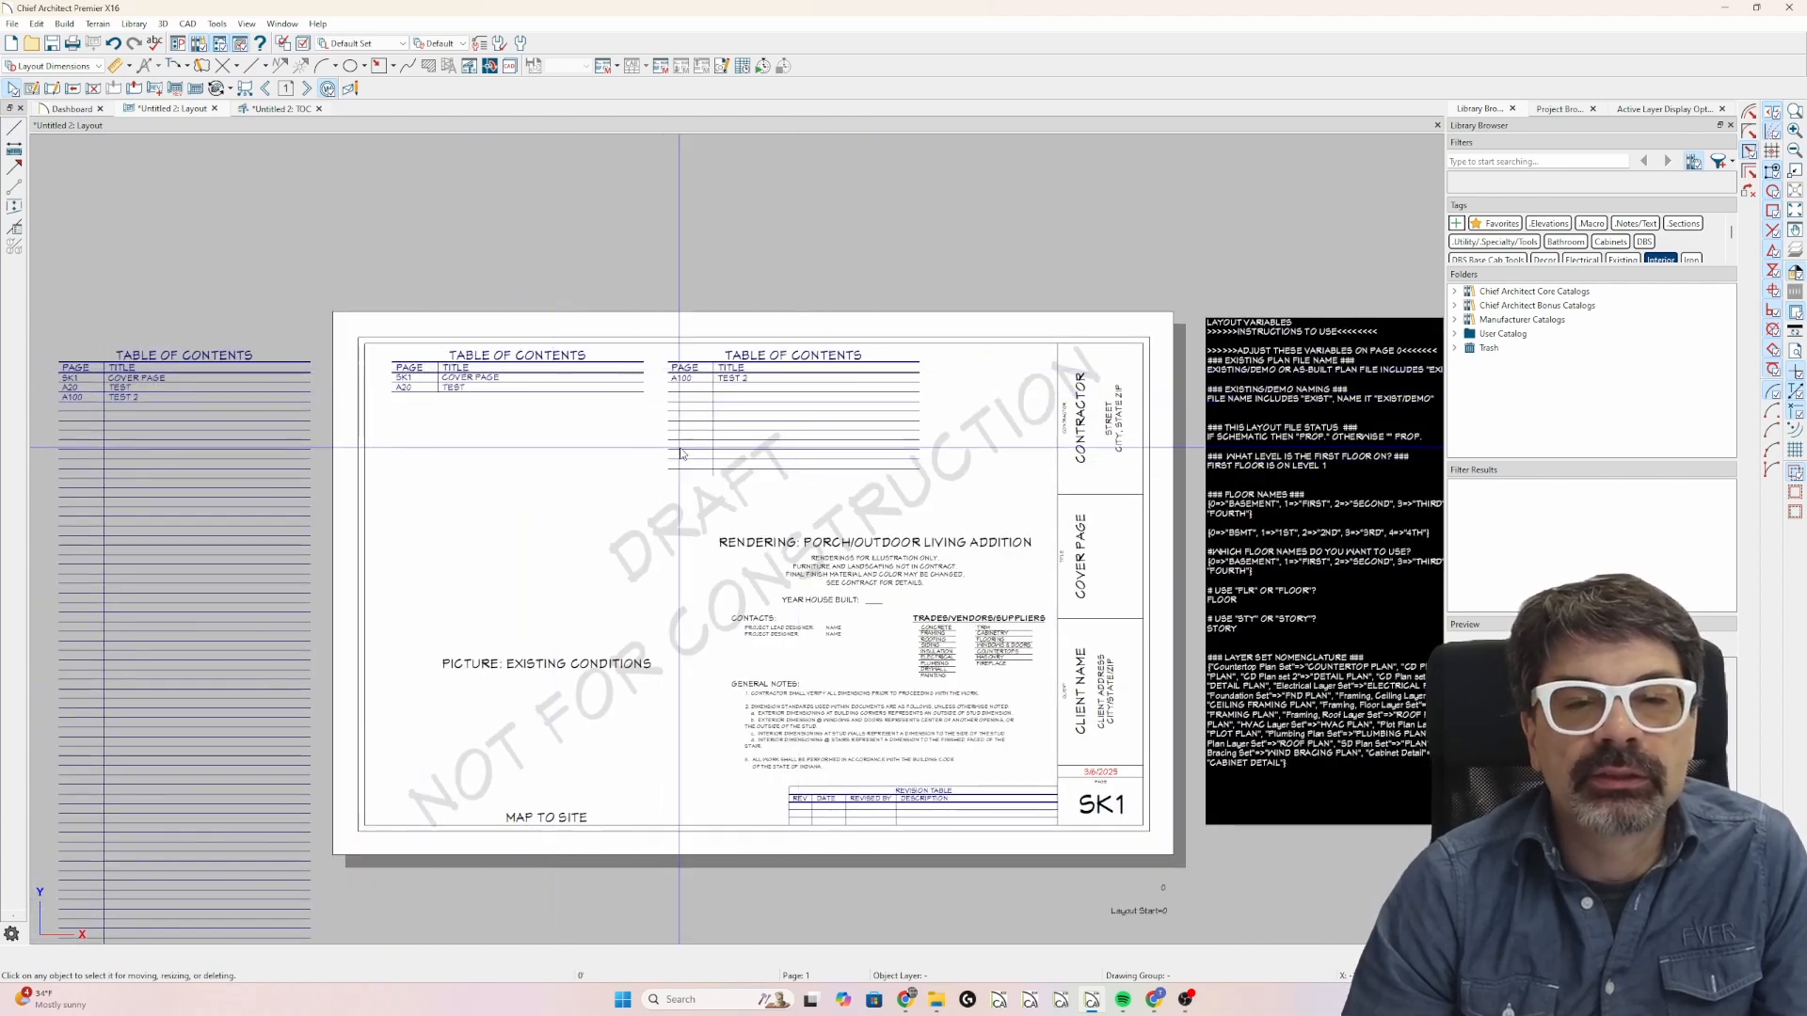
# Go to layout page 30 and set its label to A30 and its title to PLAN VIEW.
pyautogui.click(281, 108)
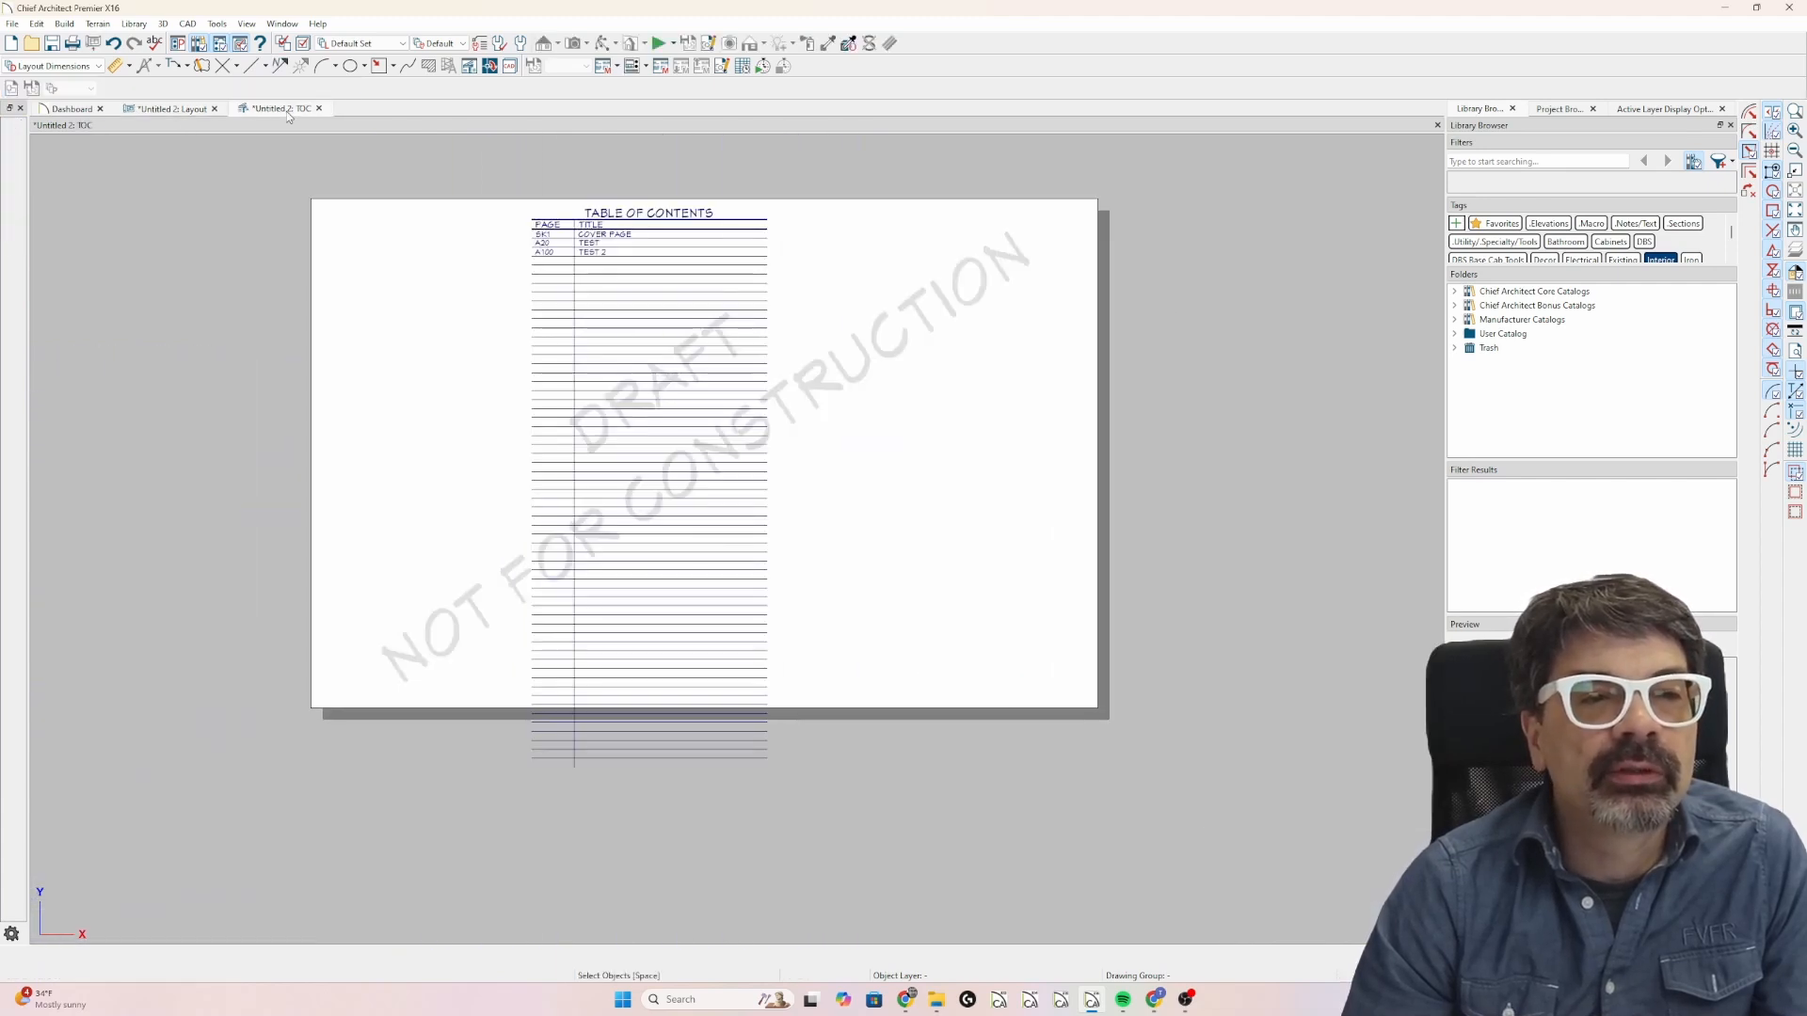
pyautogui.click(166, 109)
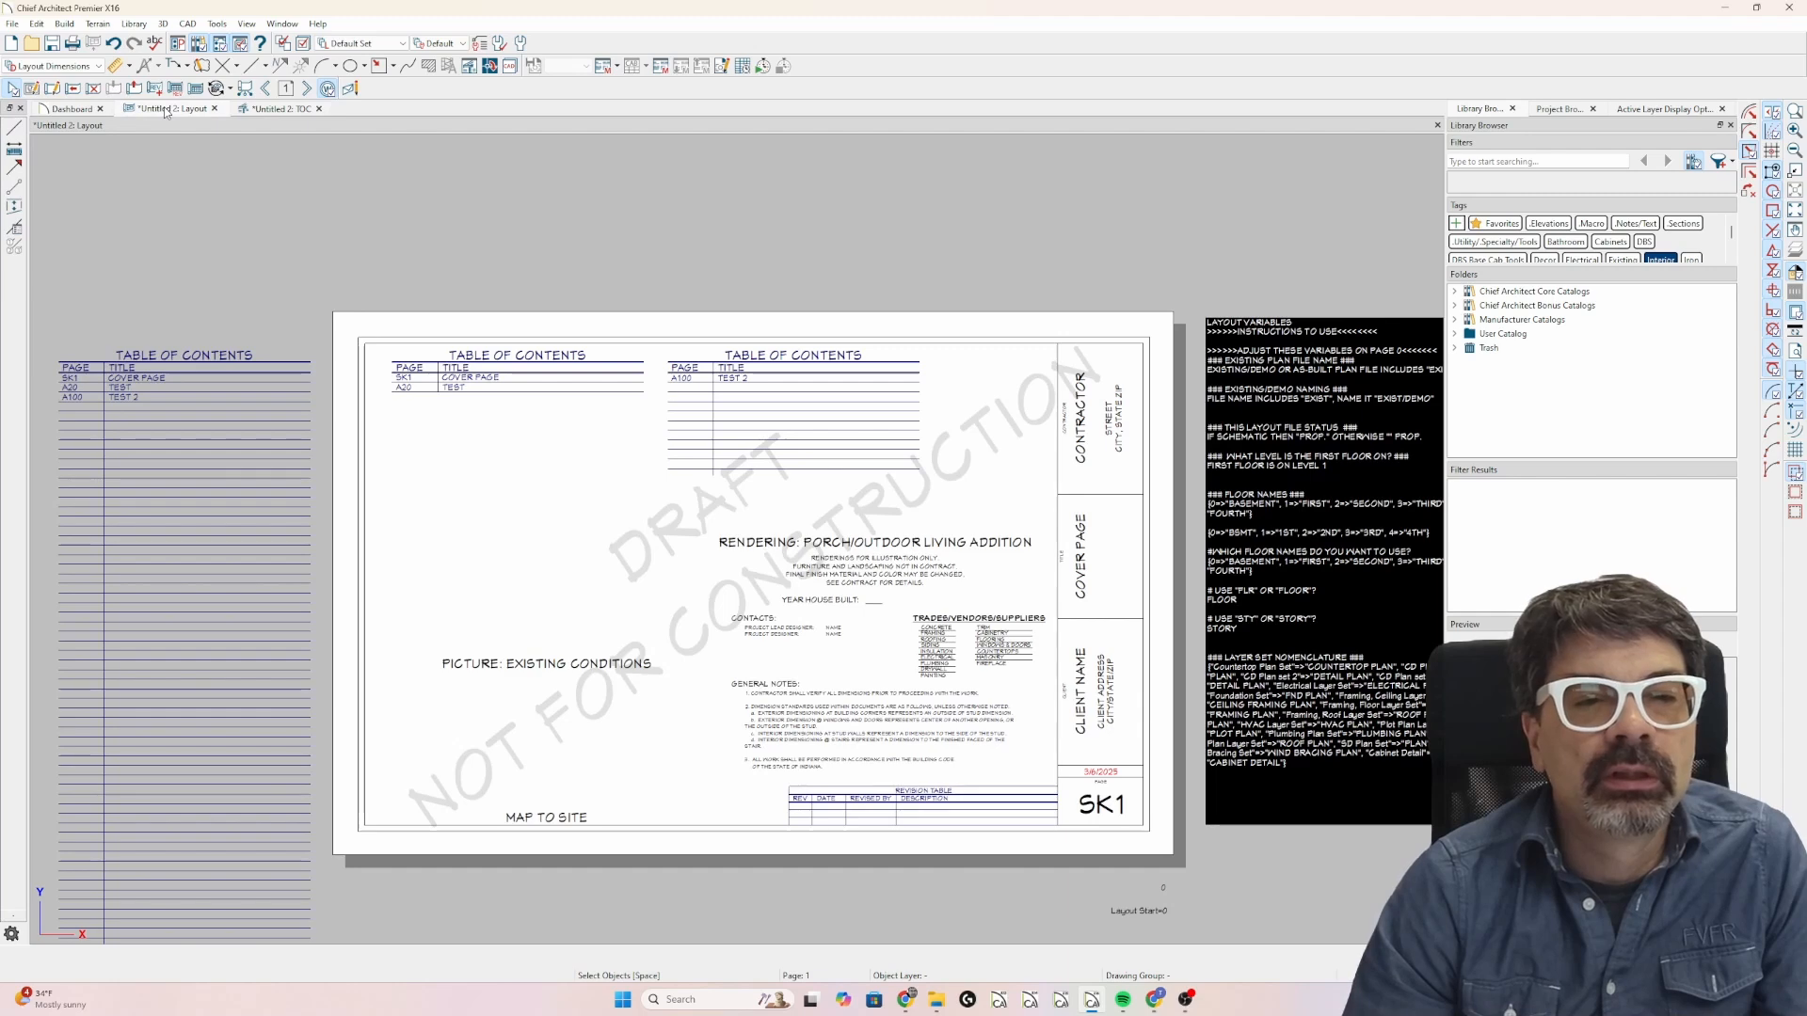
pyautogui.click(297, 89)
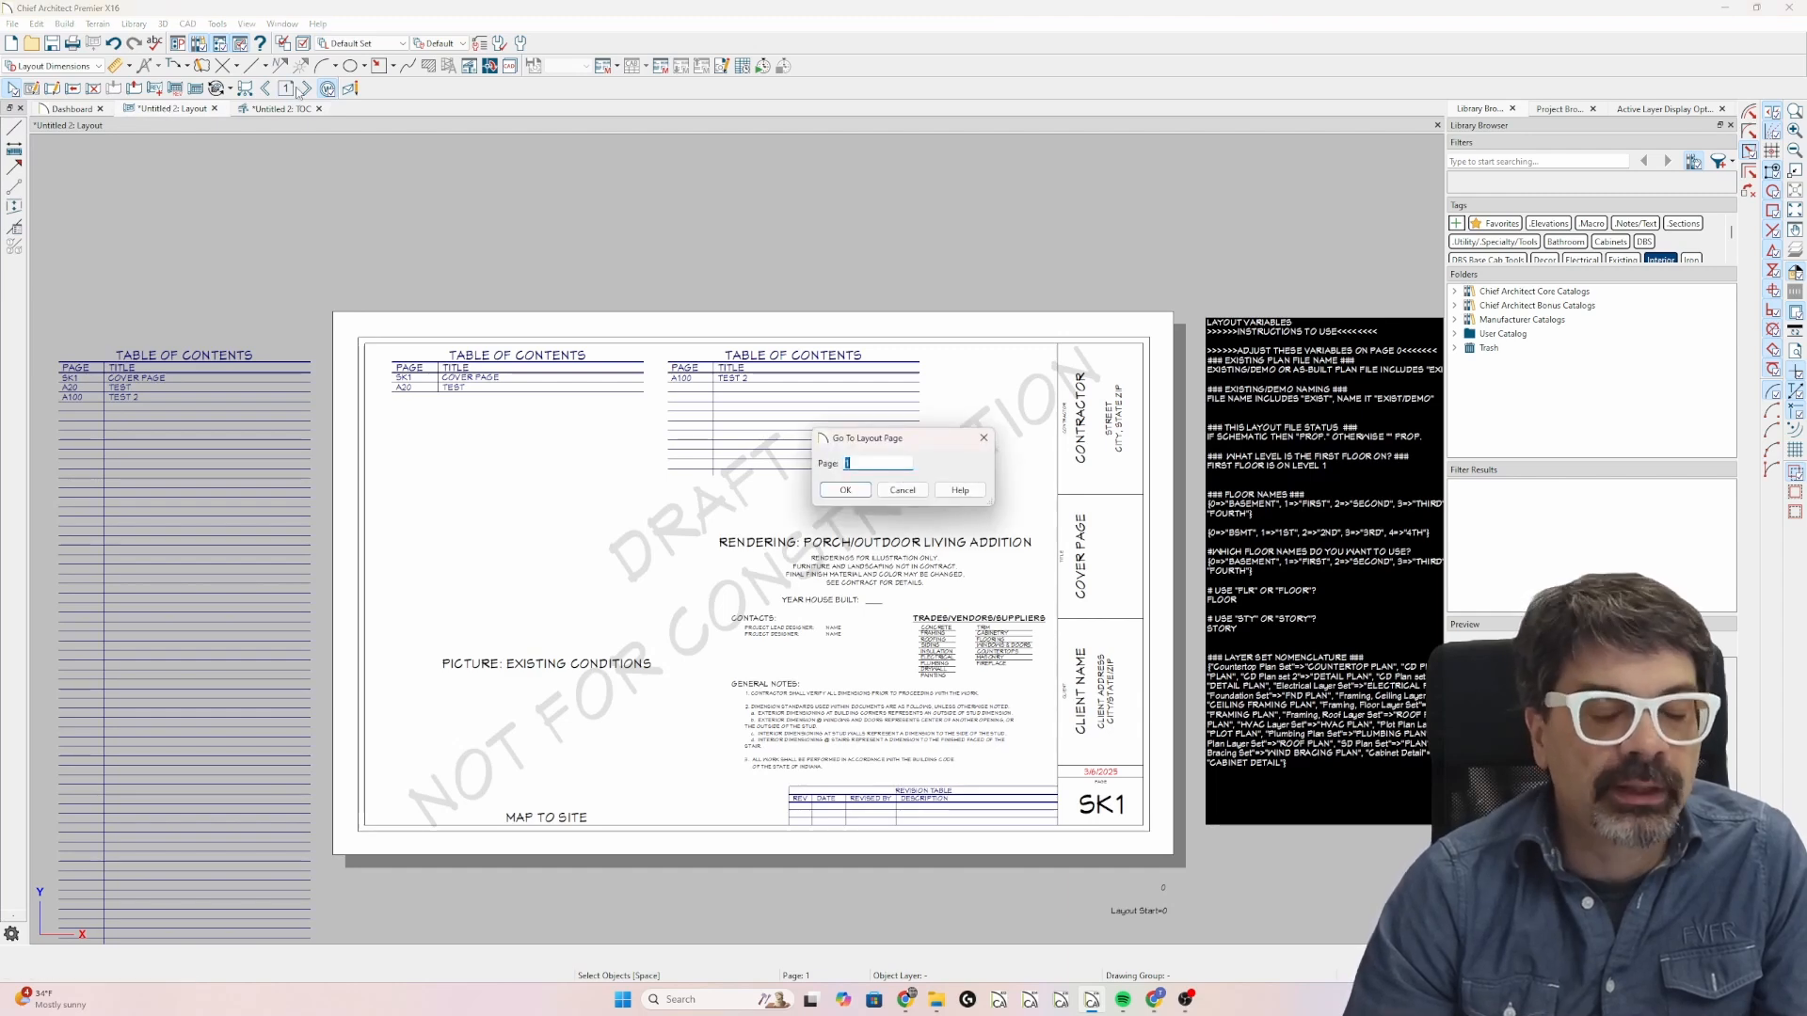
pyautogui.write('30')
pyautogui.press('Return')
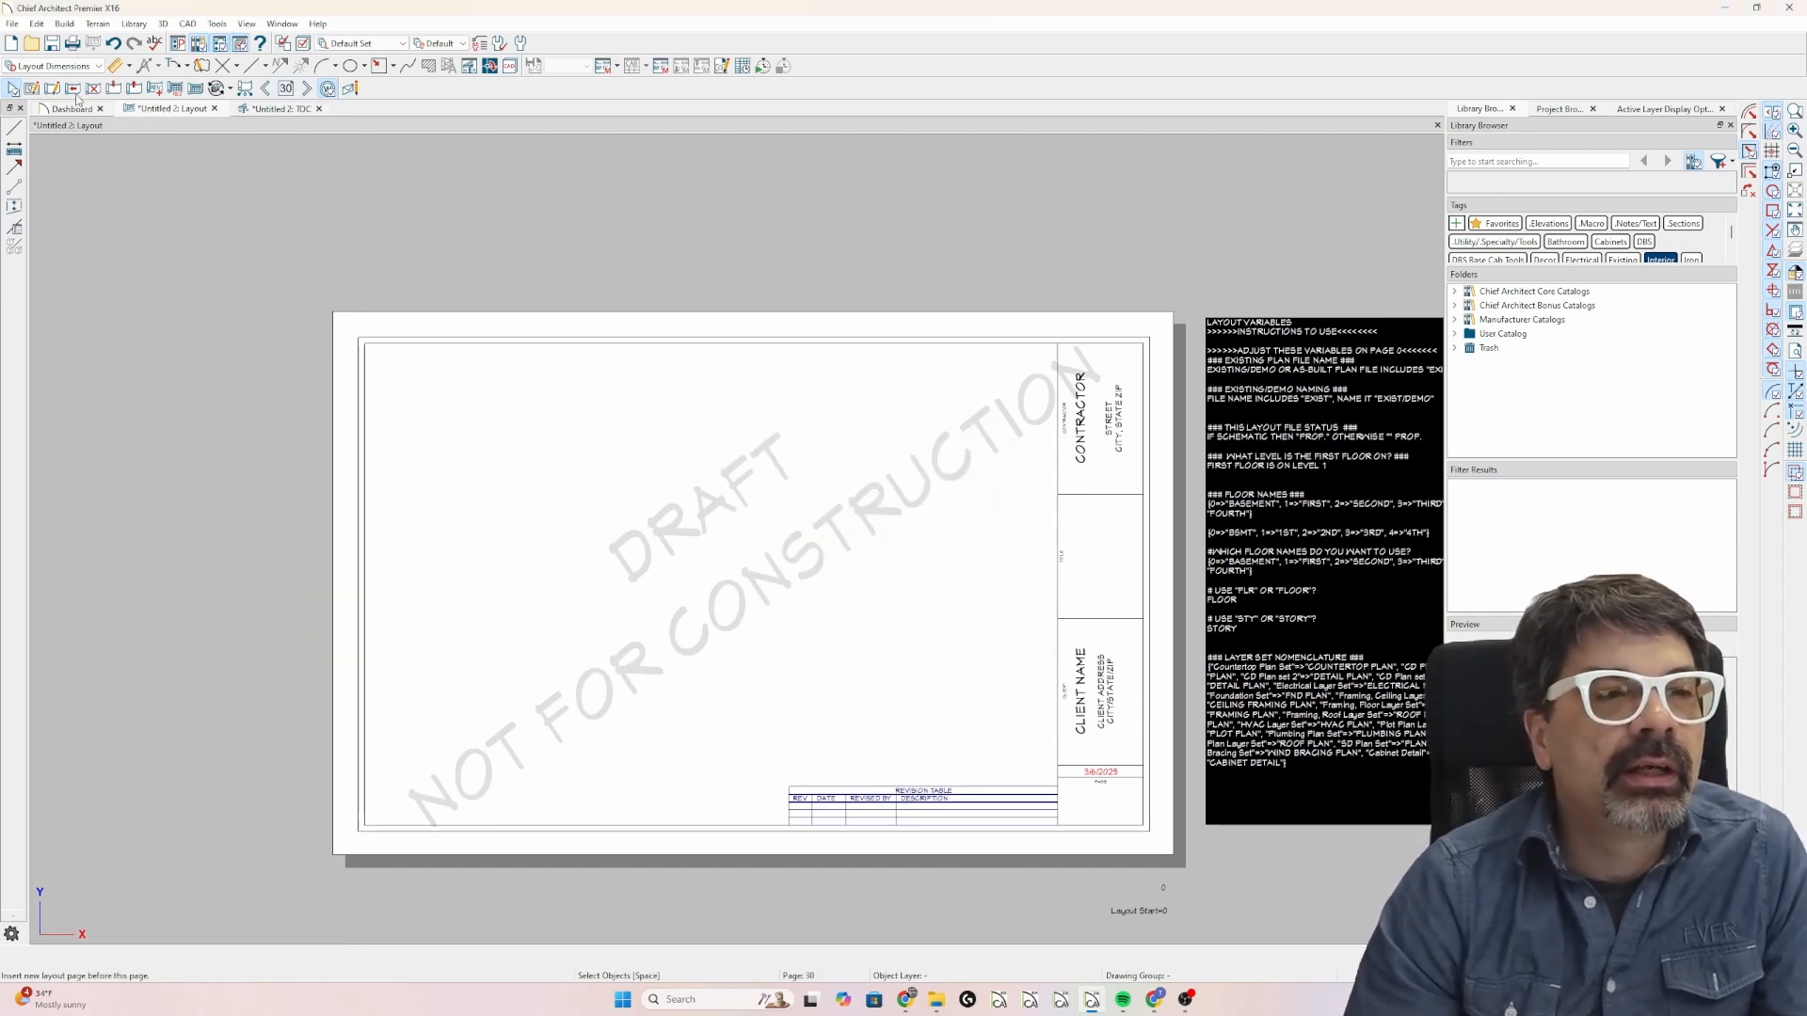
pyautogui.click(31, 89)
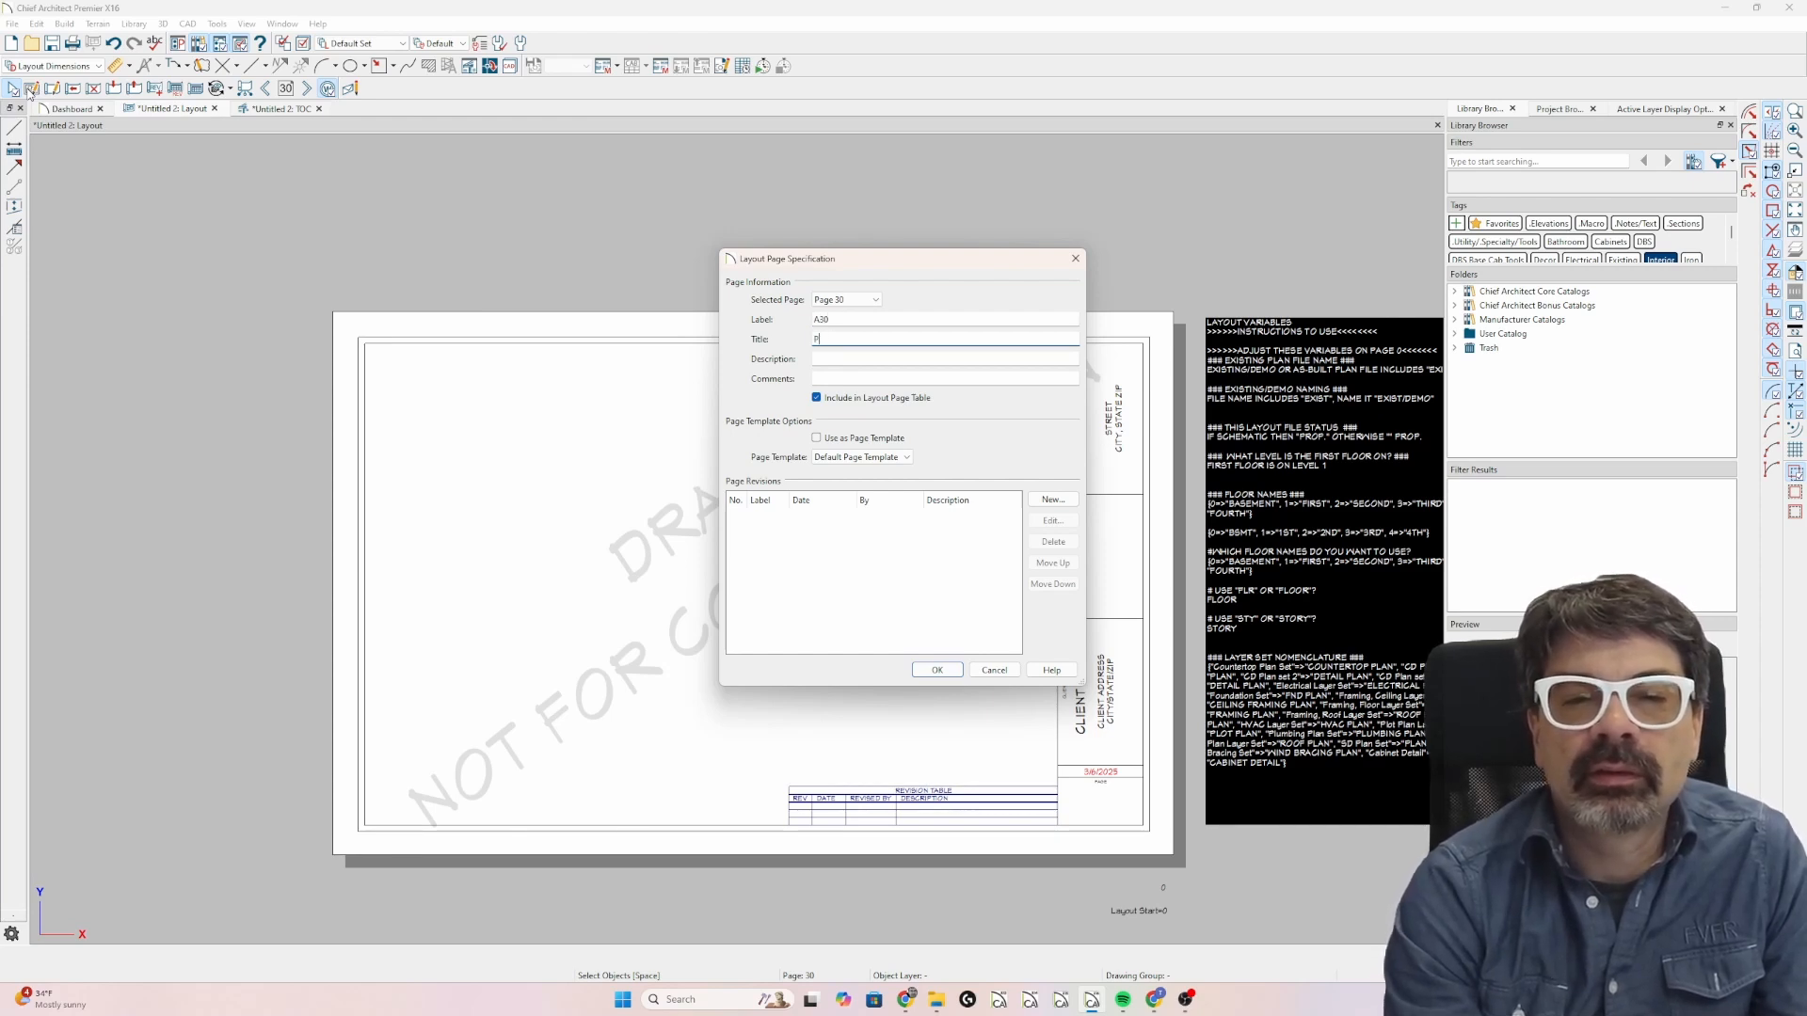
pyautogui.write('PLAN VIEW')
pyautogui.press('Return')
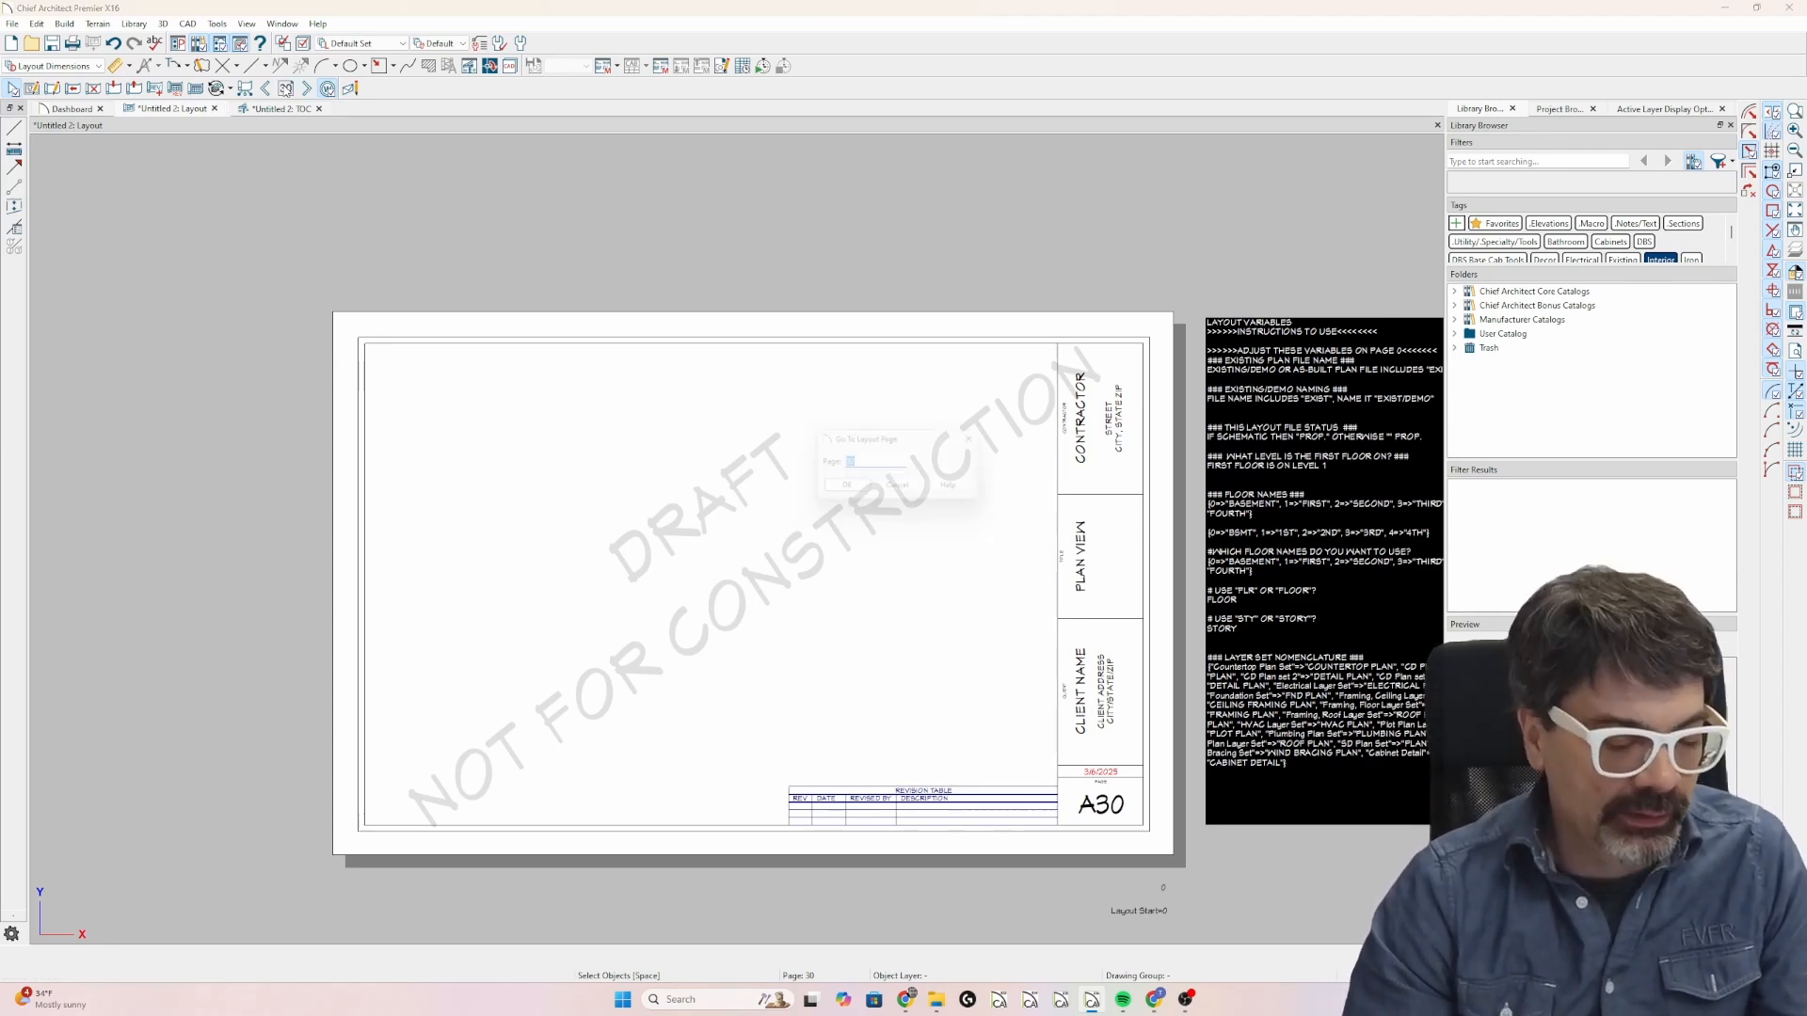
# Return to layout page 1 and check the table of contents for the A30 page entry.
pyautogui.write('1')
pyautogui.press('Return')
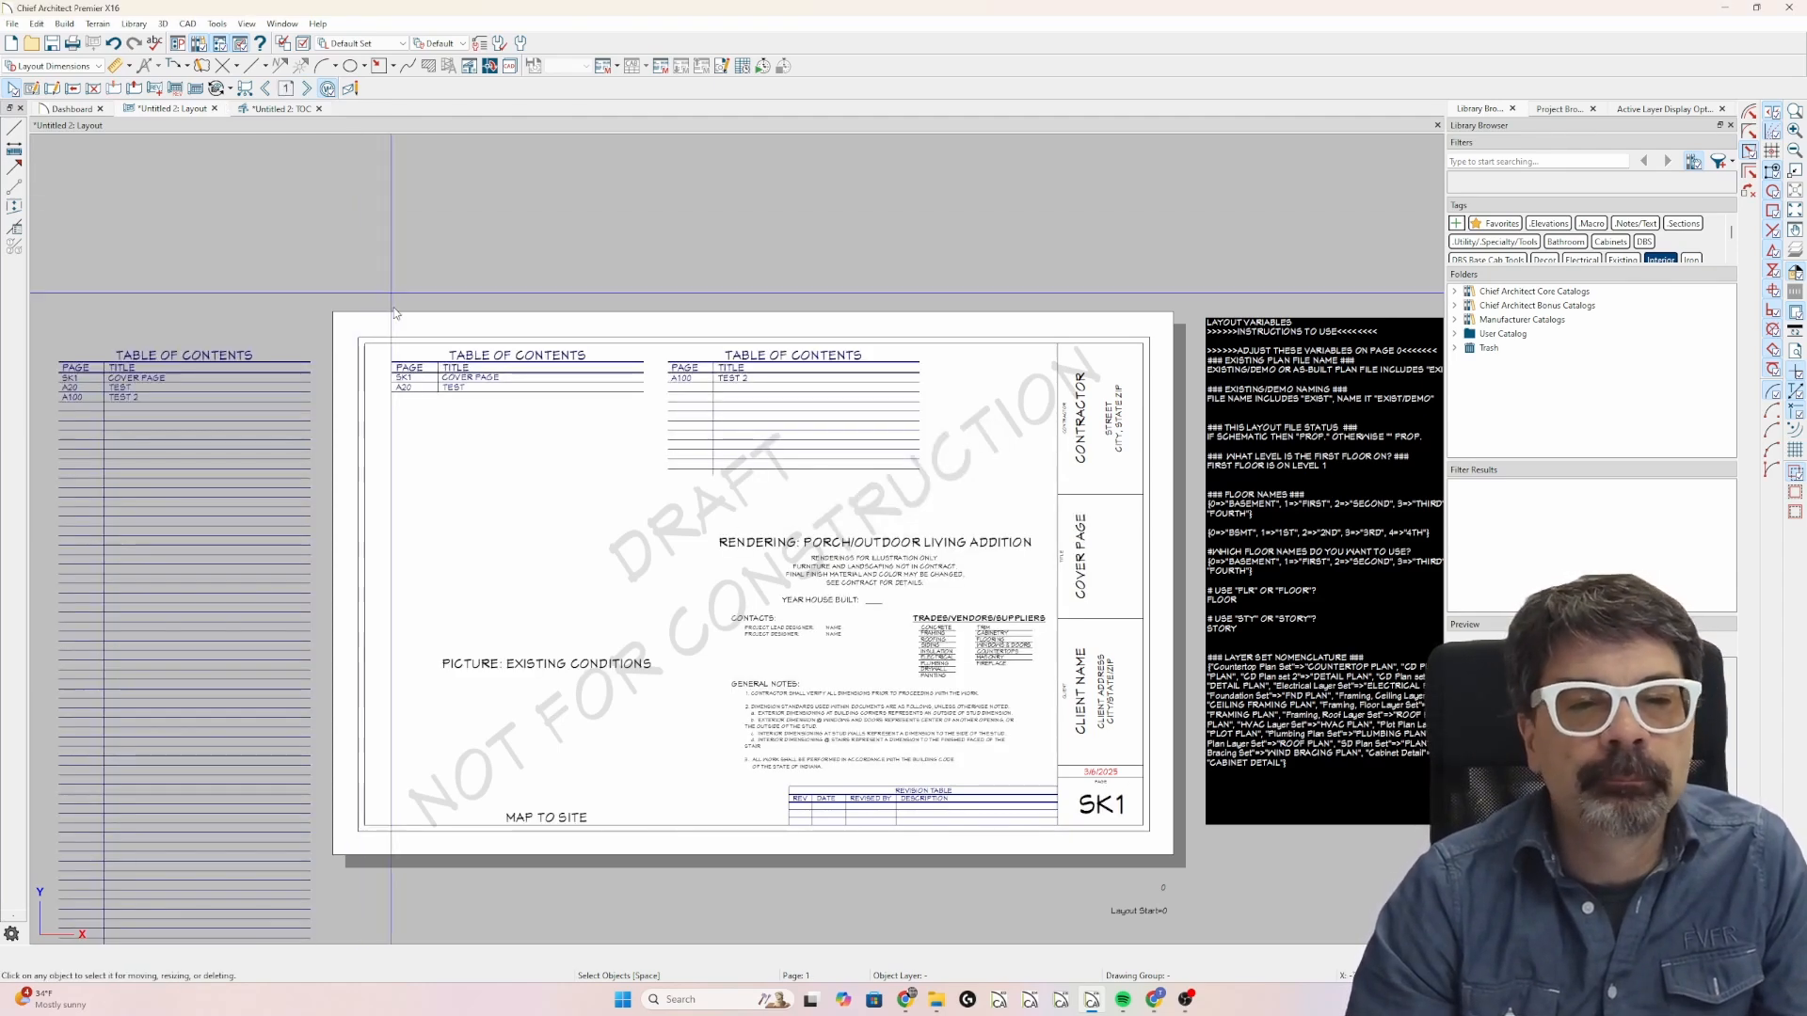
pyautogui.scroll(-1, 453, 488)
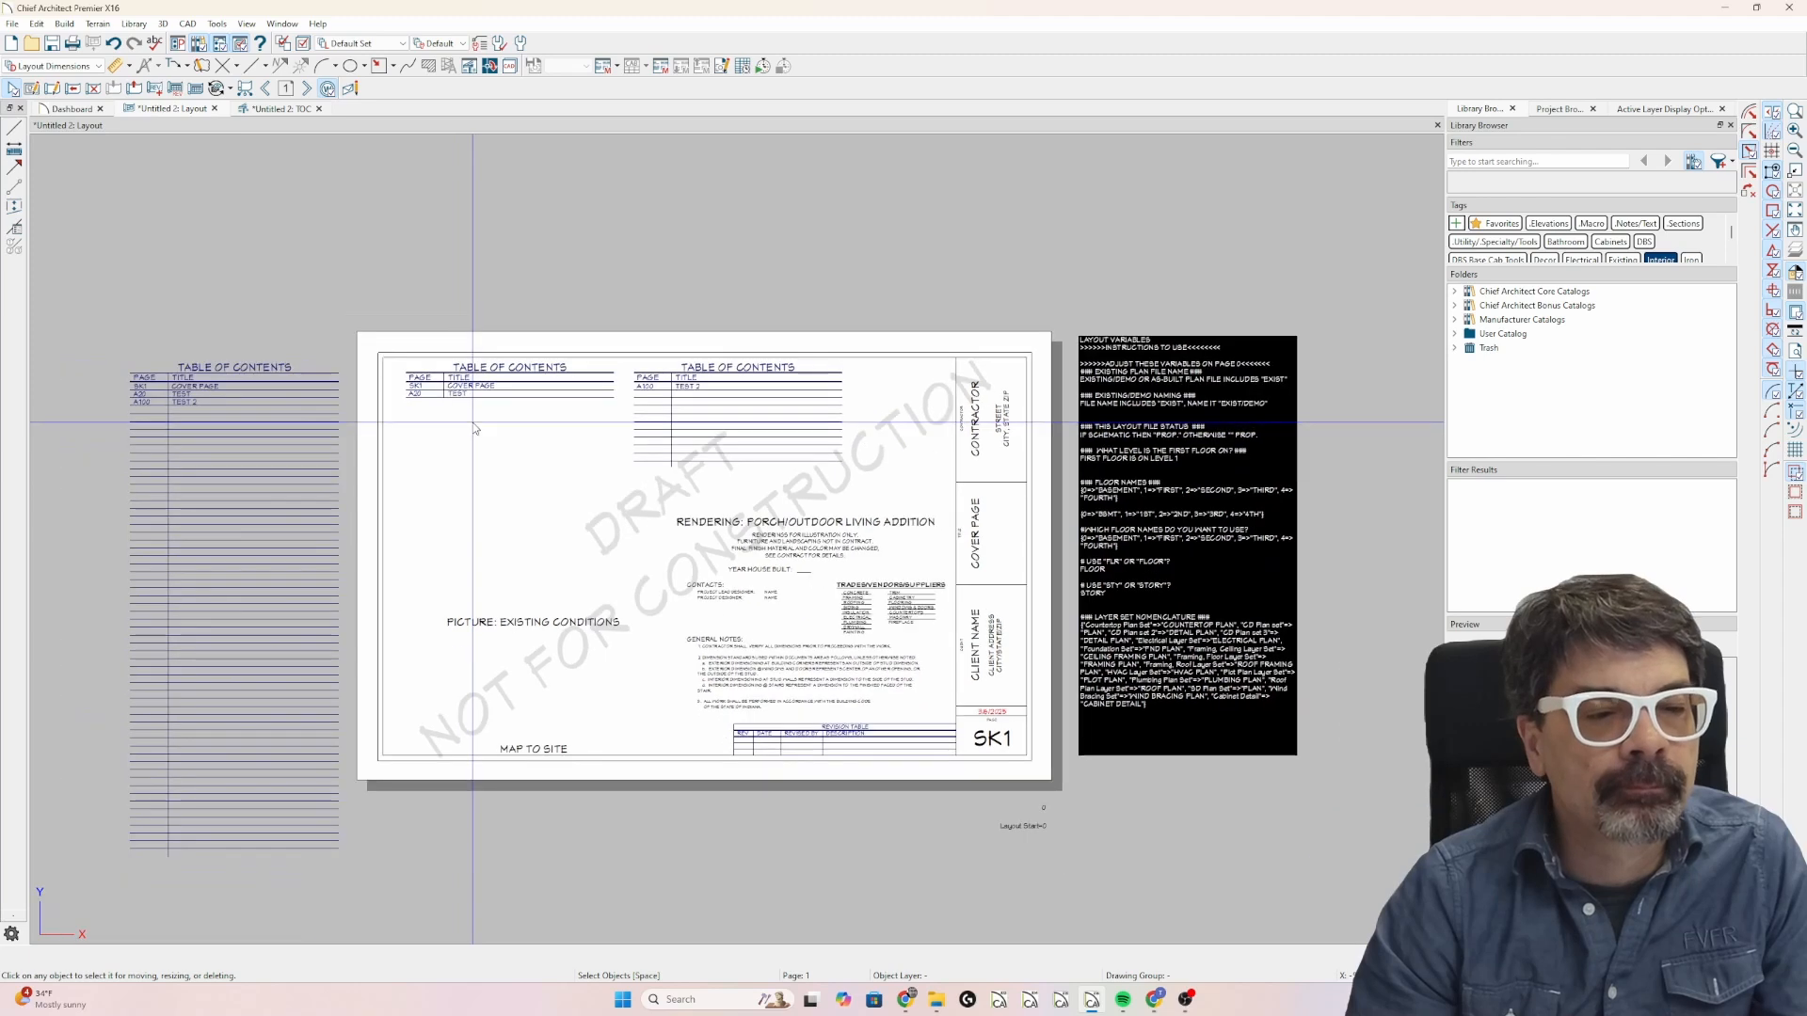
pyautogui.scroll(1, 230, 463)
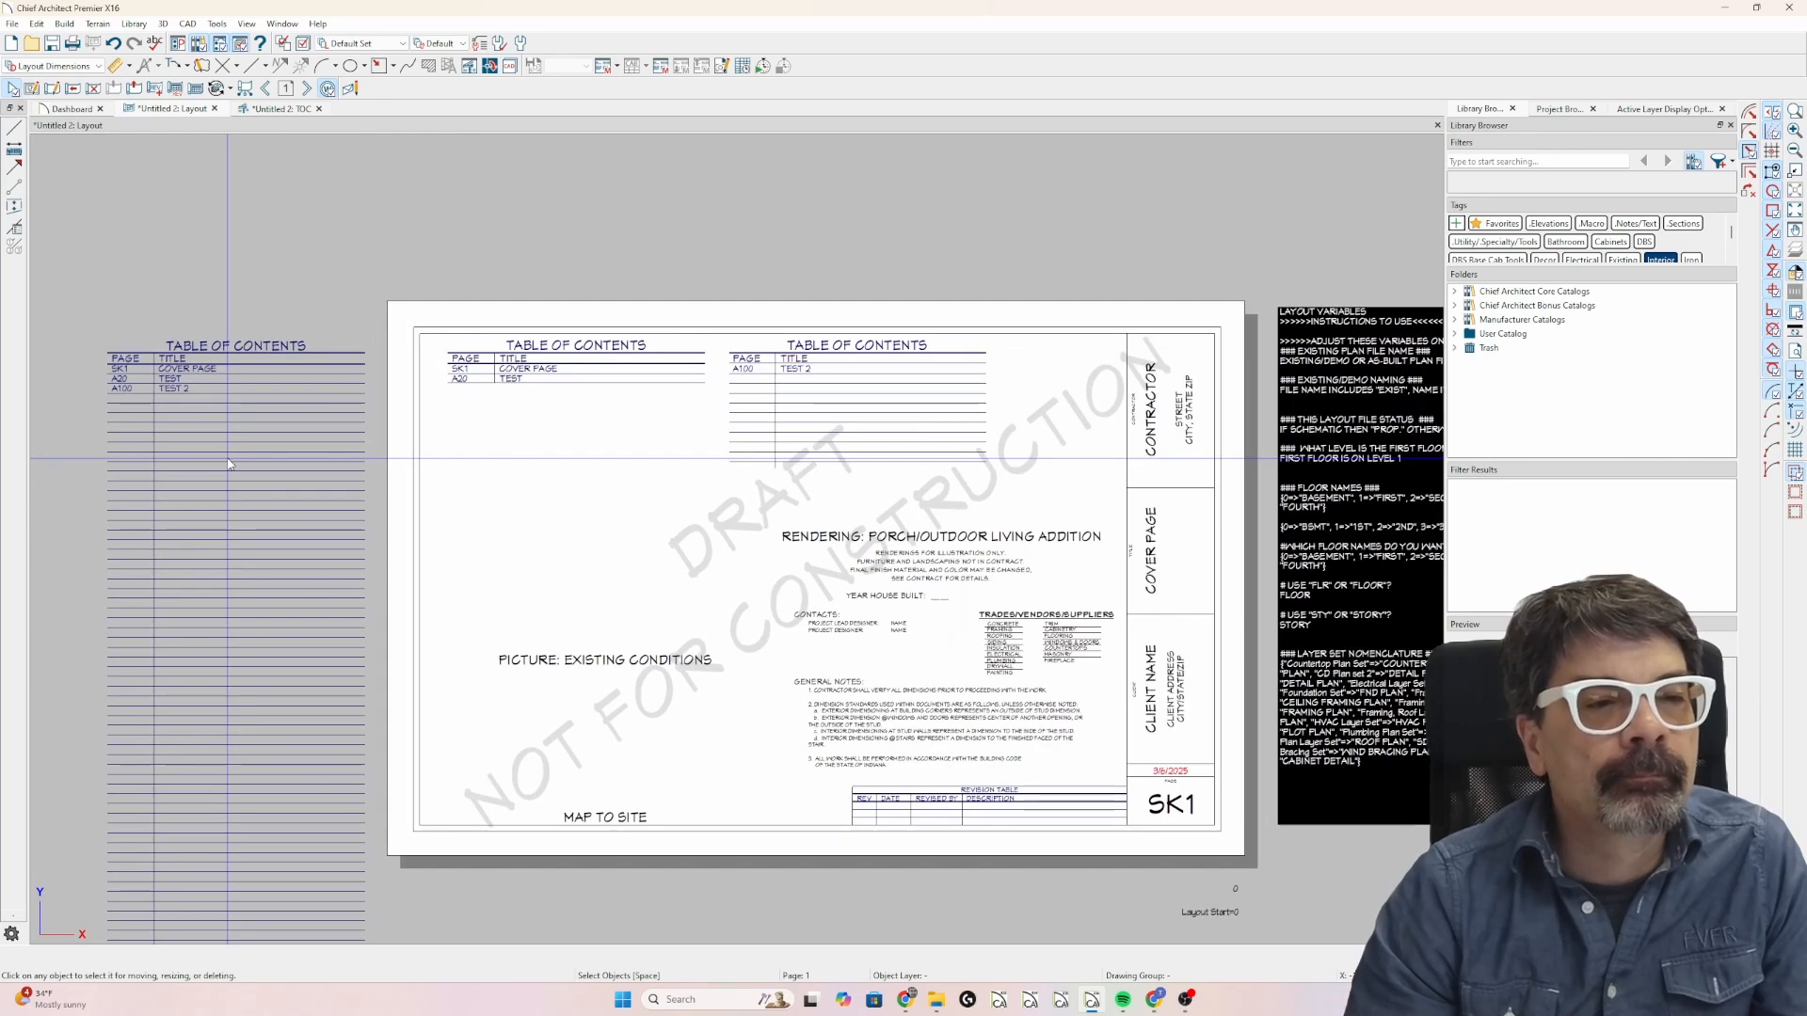
# Go to layout page 30 and draw a diagonal line about 8 5/8" long at 30° across the sheet.
pyautogui.click(282, 91)
pyautogui.press('Return')
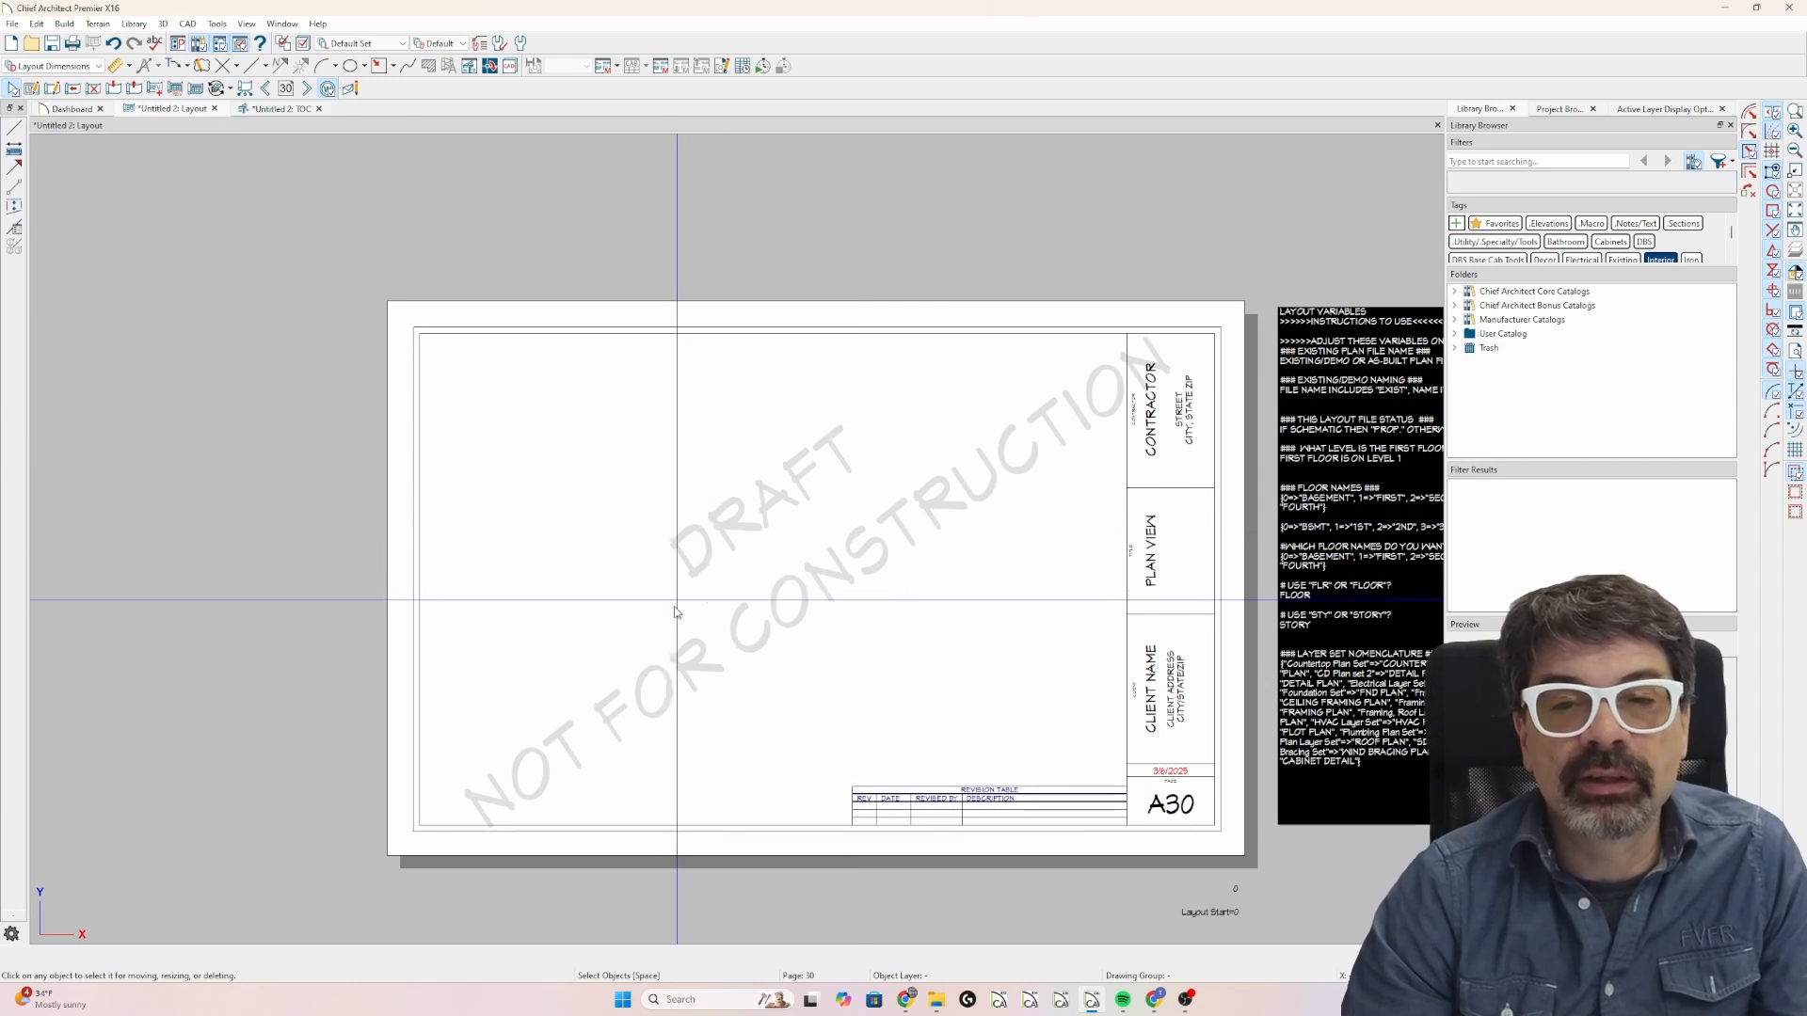
pyautogui.press('l')
pyautogui.moveTo(593, 725); pyautogui.dragTo(952, 479)
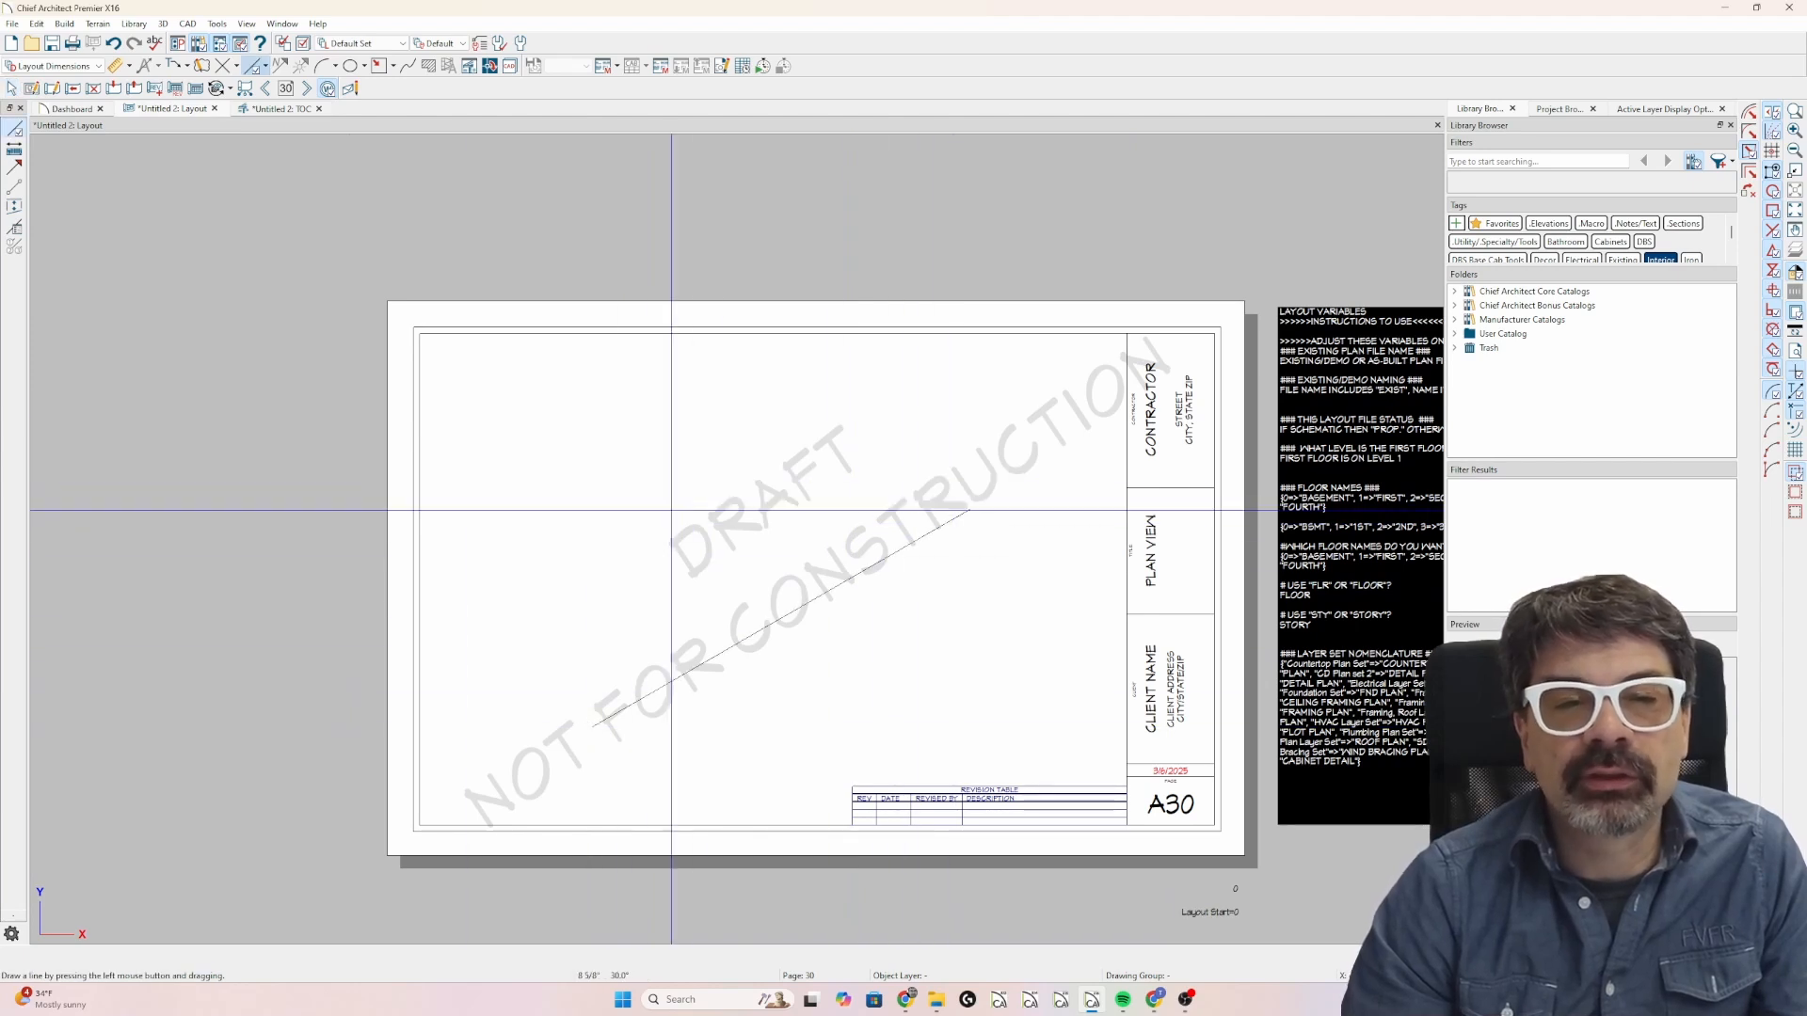
# Go back to layout page 1 and examine how the A30 row falls across the two TOC columns.
pyautogui.click(287, 88)
pyautogui.write('1')
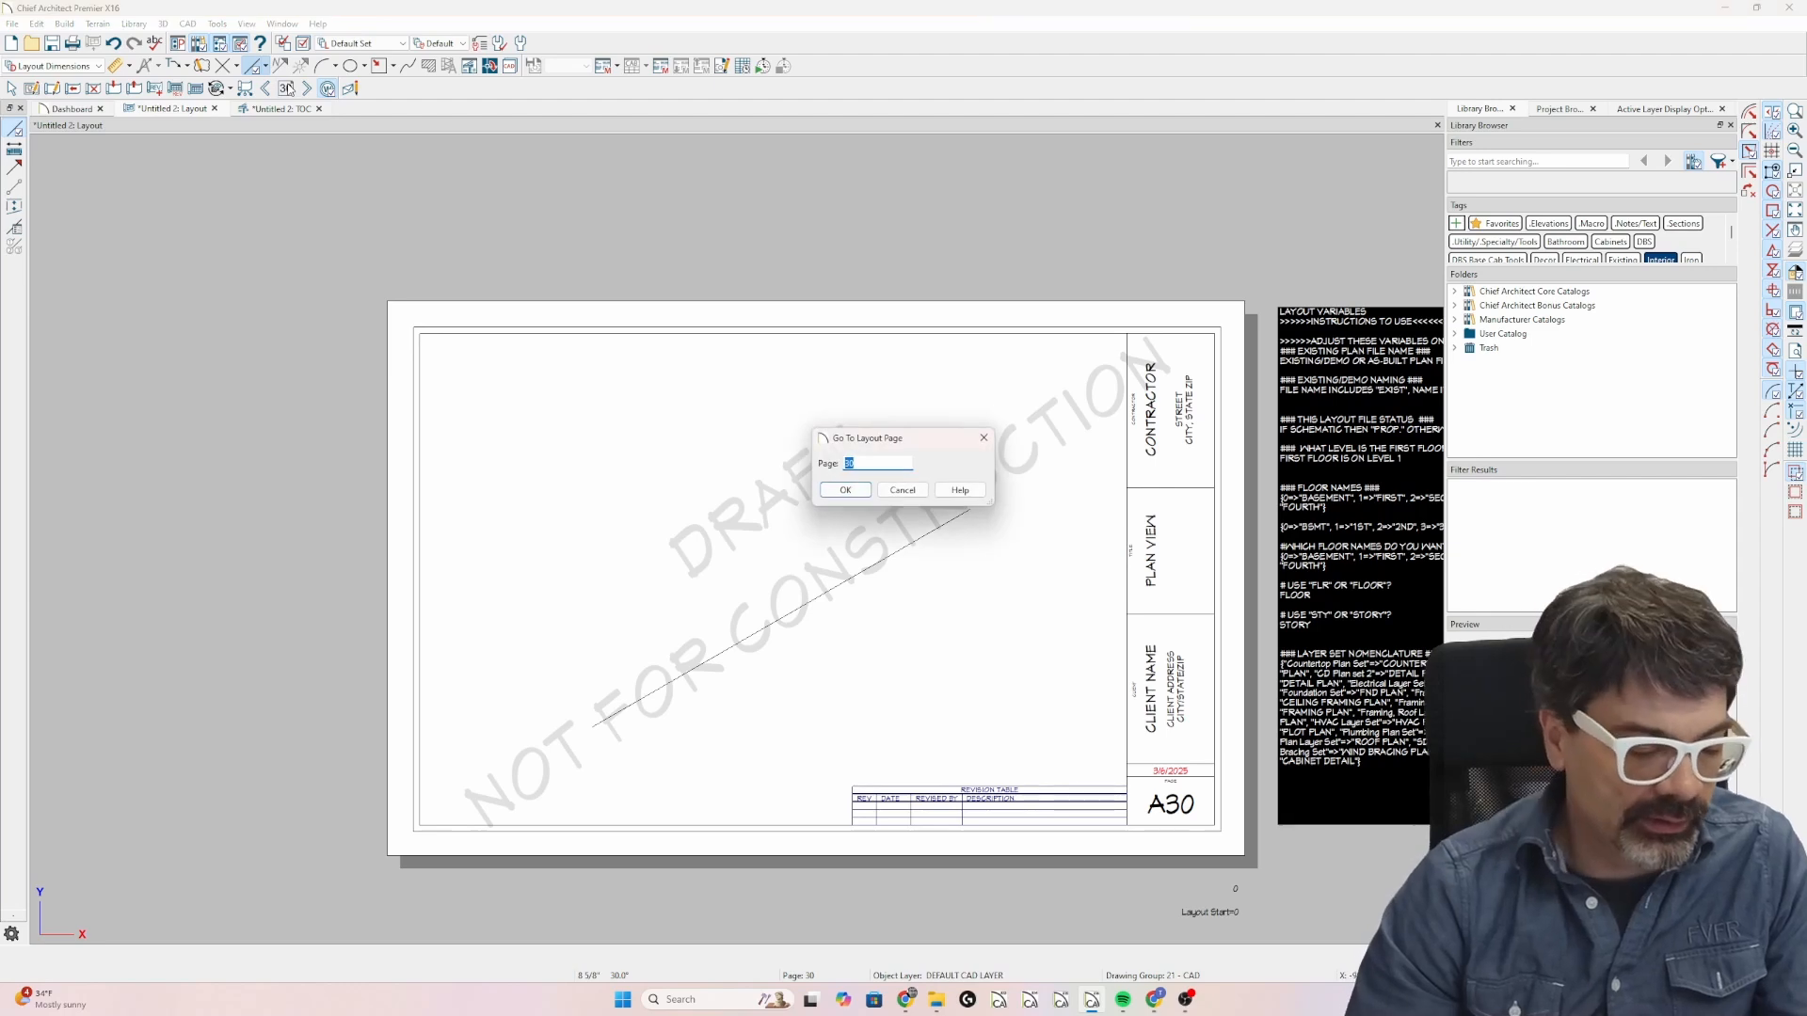
pyautogui.press('Return')
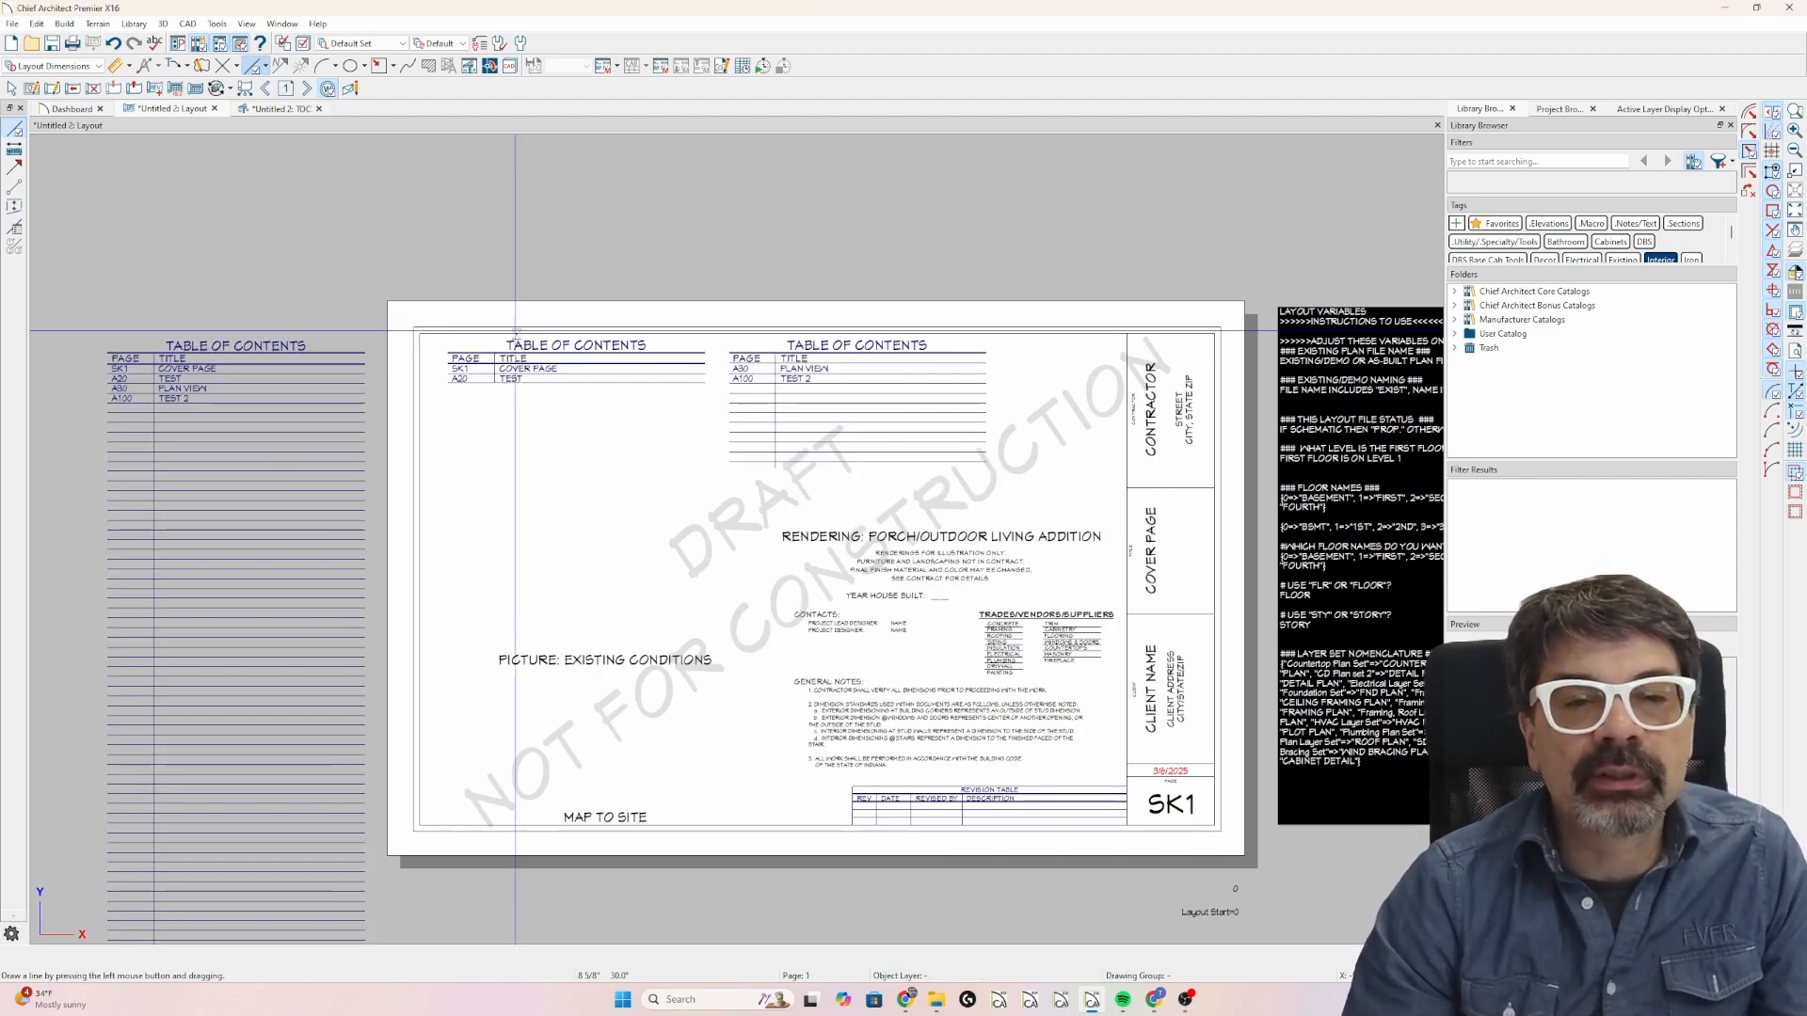
# Extend the first TOC layout box's bottom edge so that it ends directly beneath the A30 row.
pyautogui.press('space')
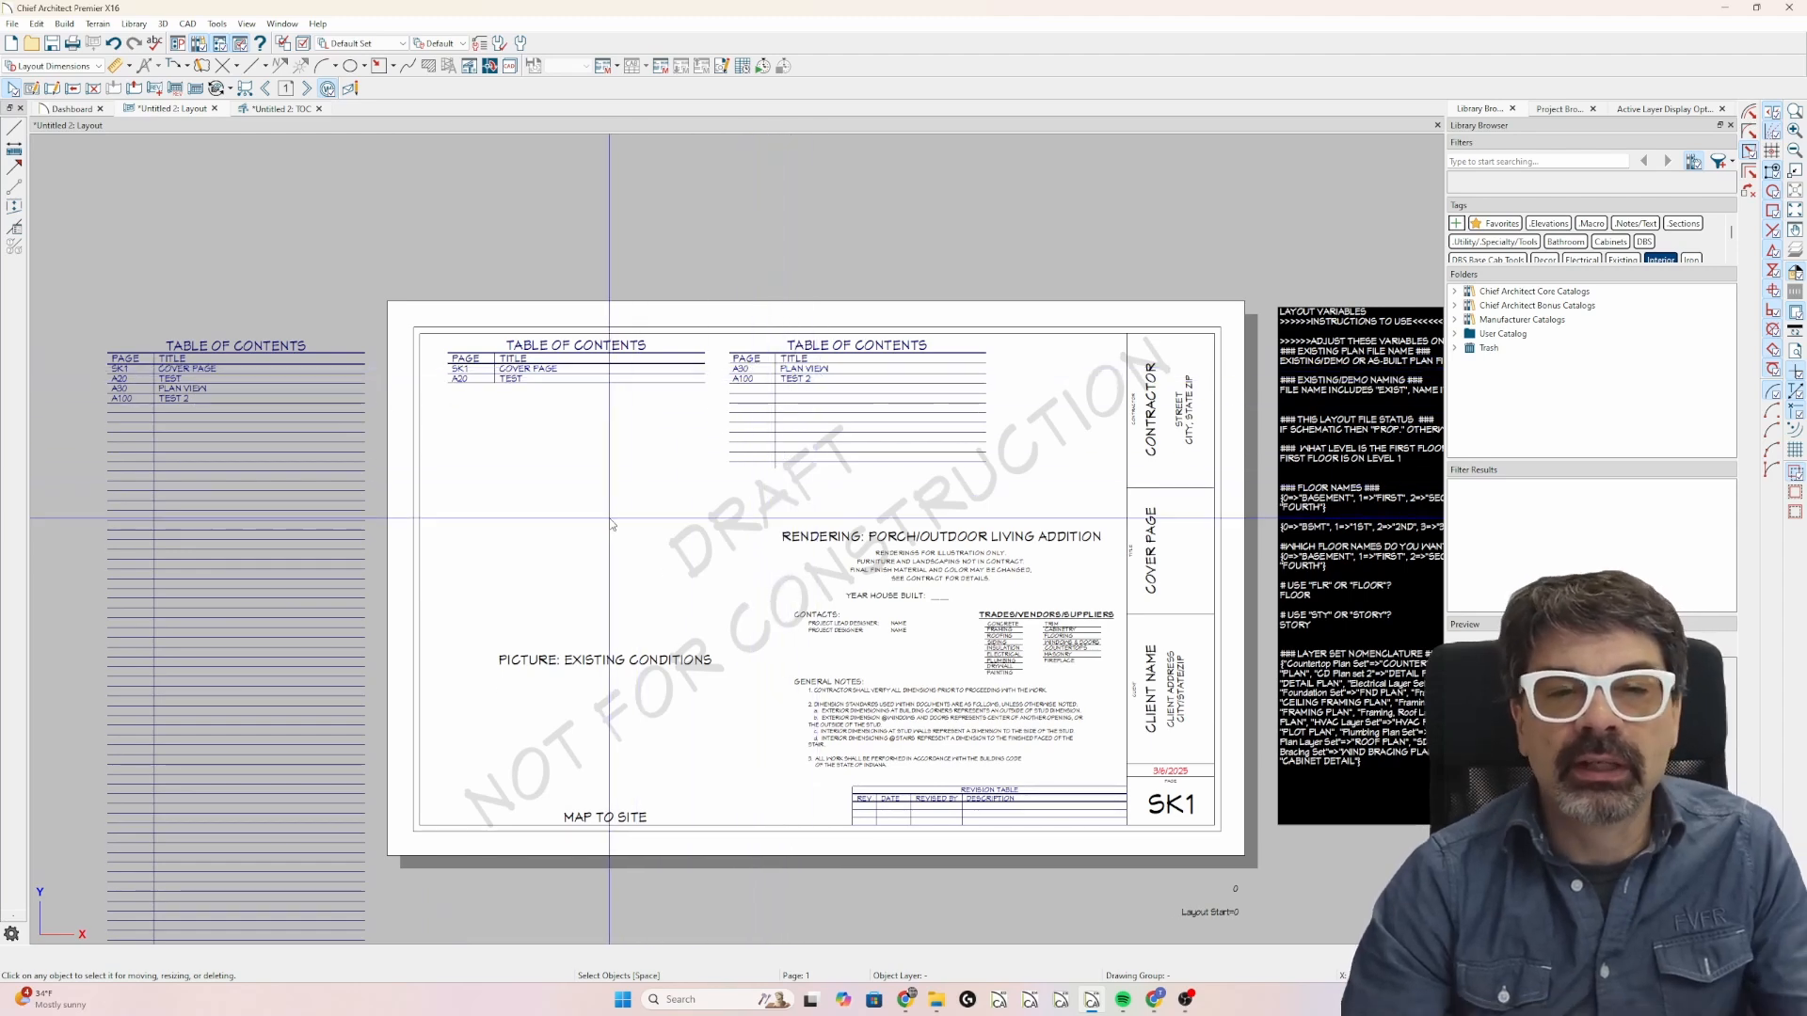
pyautogui.click(618, 376)
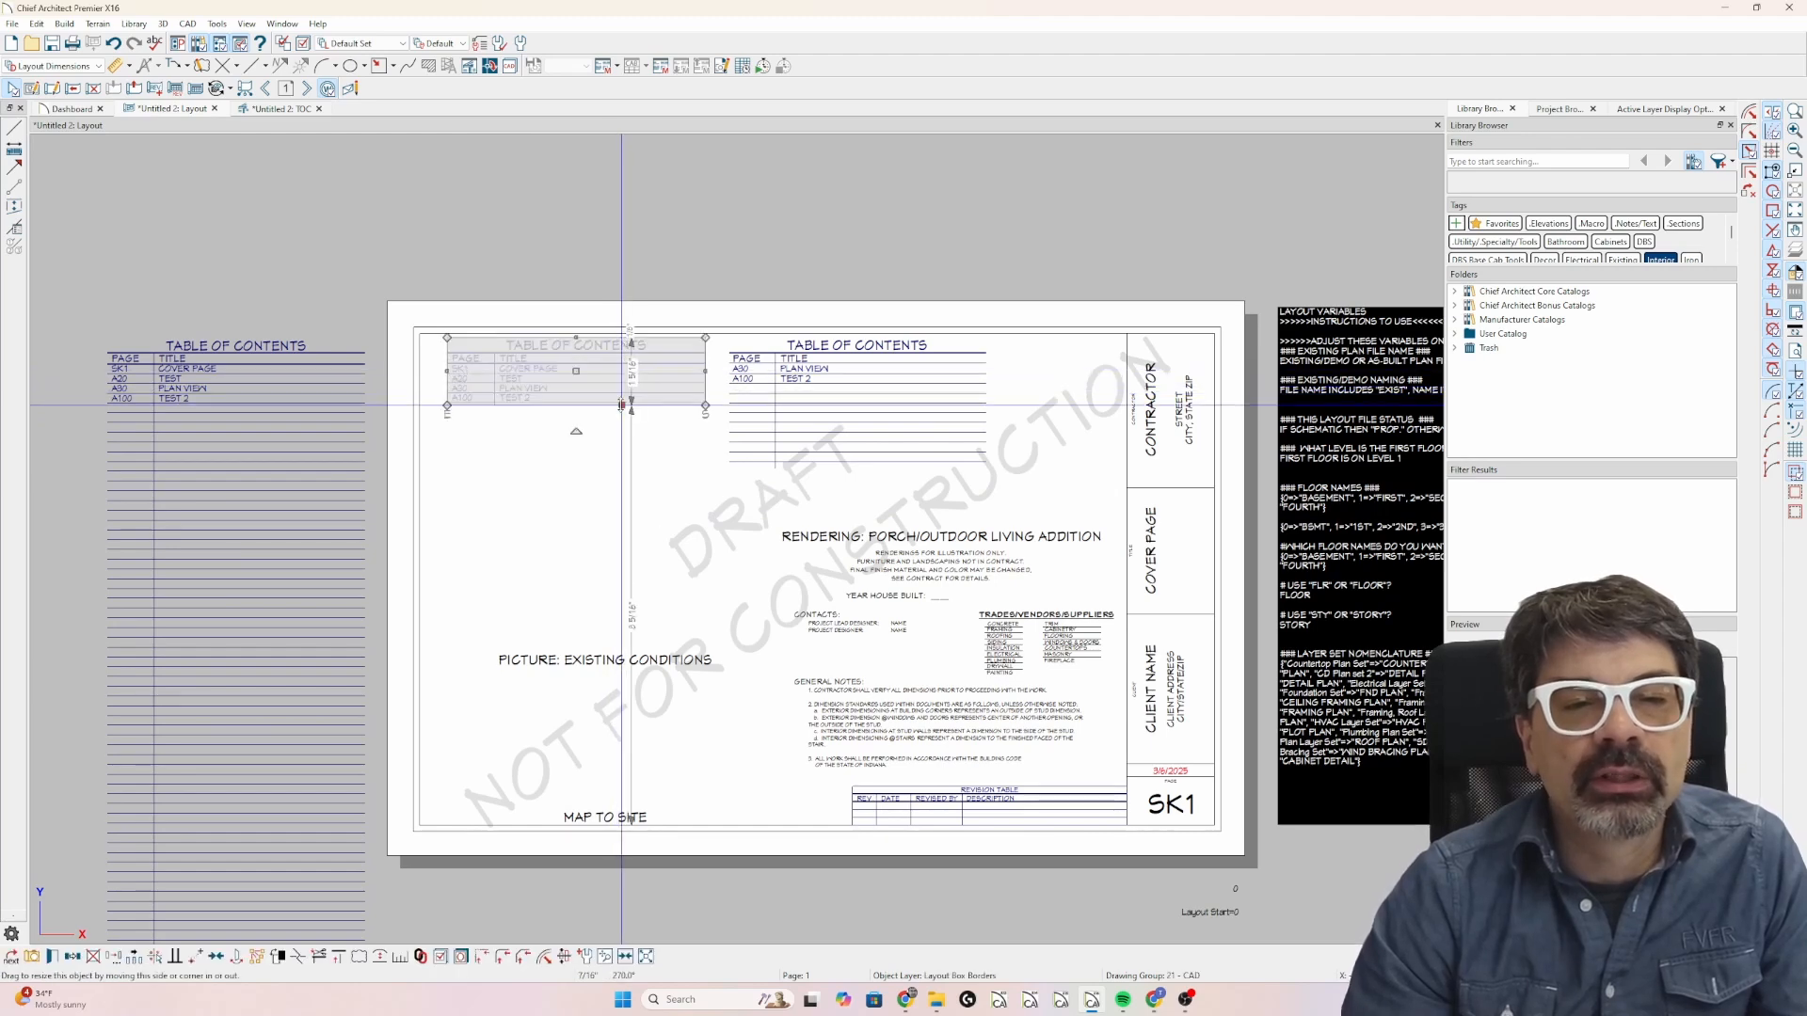
pyautogui.scroll(2, 621, 404)
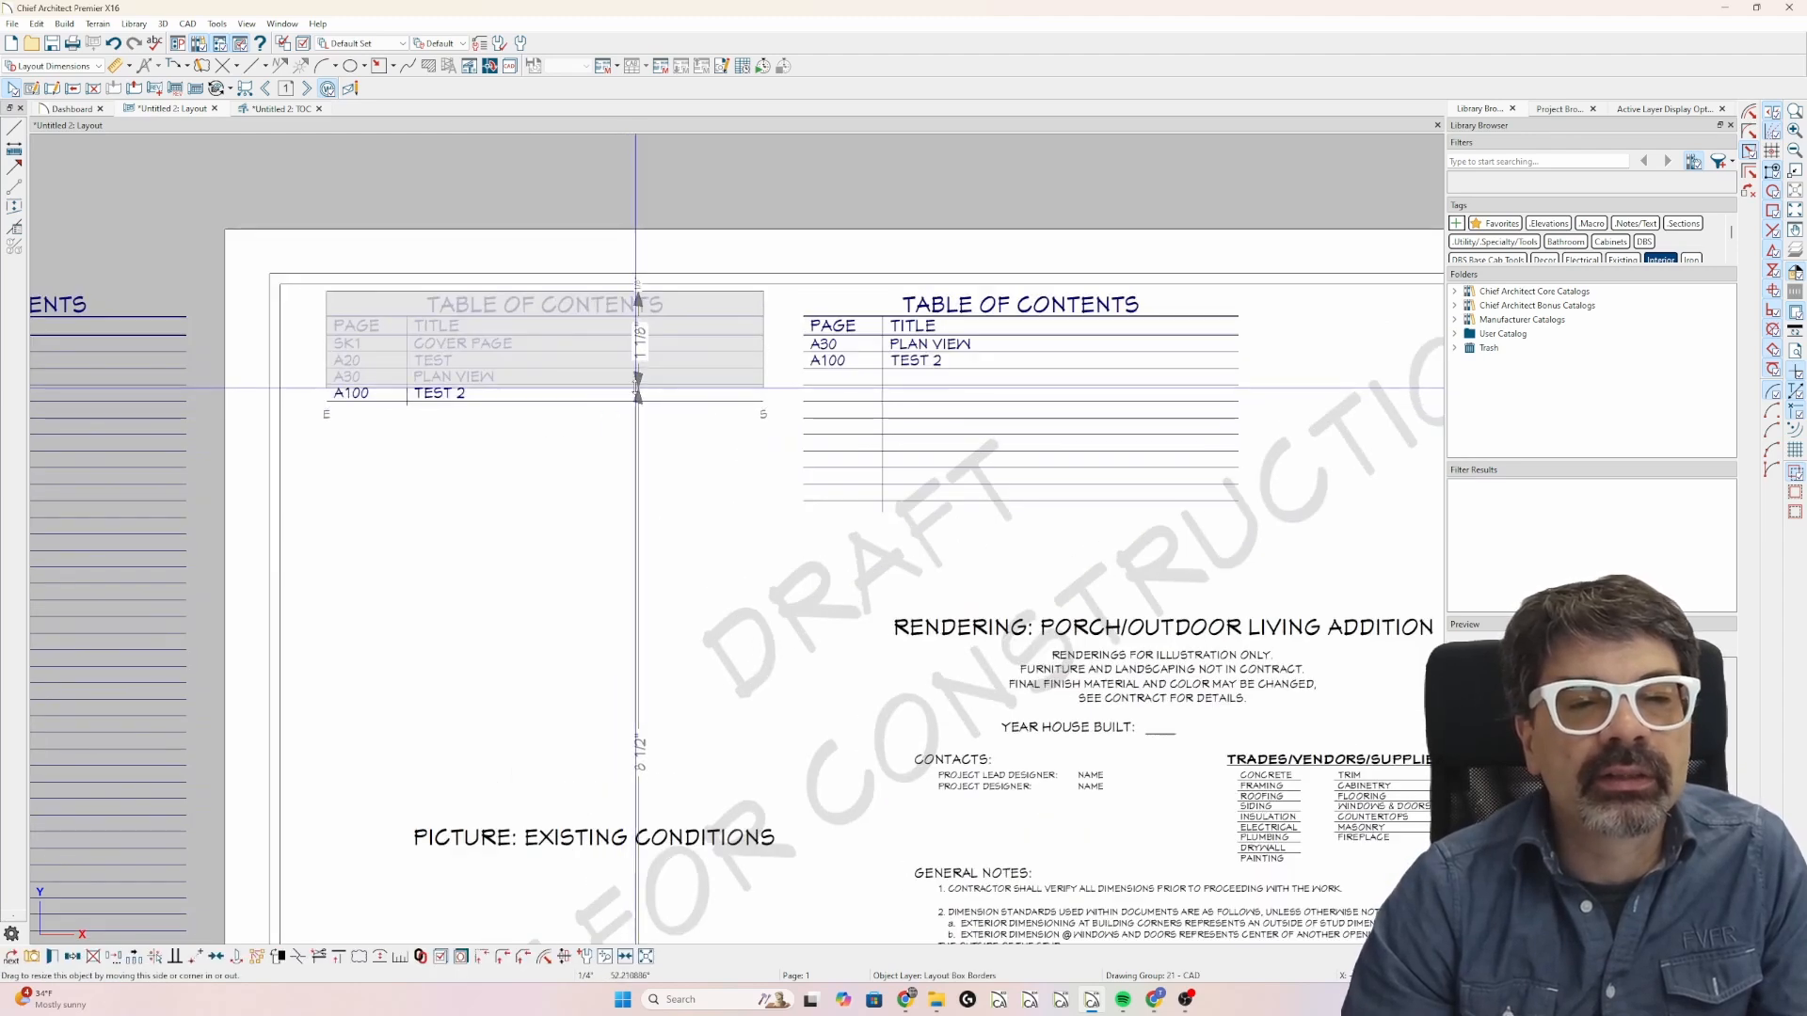
pyautogui.moveTo(638, 386); pyautogui.dragTo(645, 379)
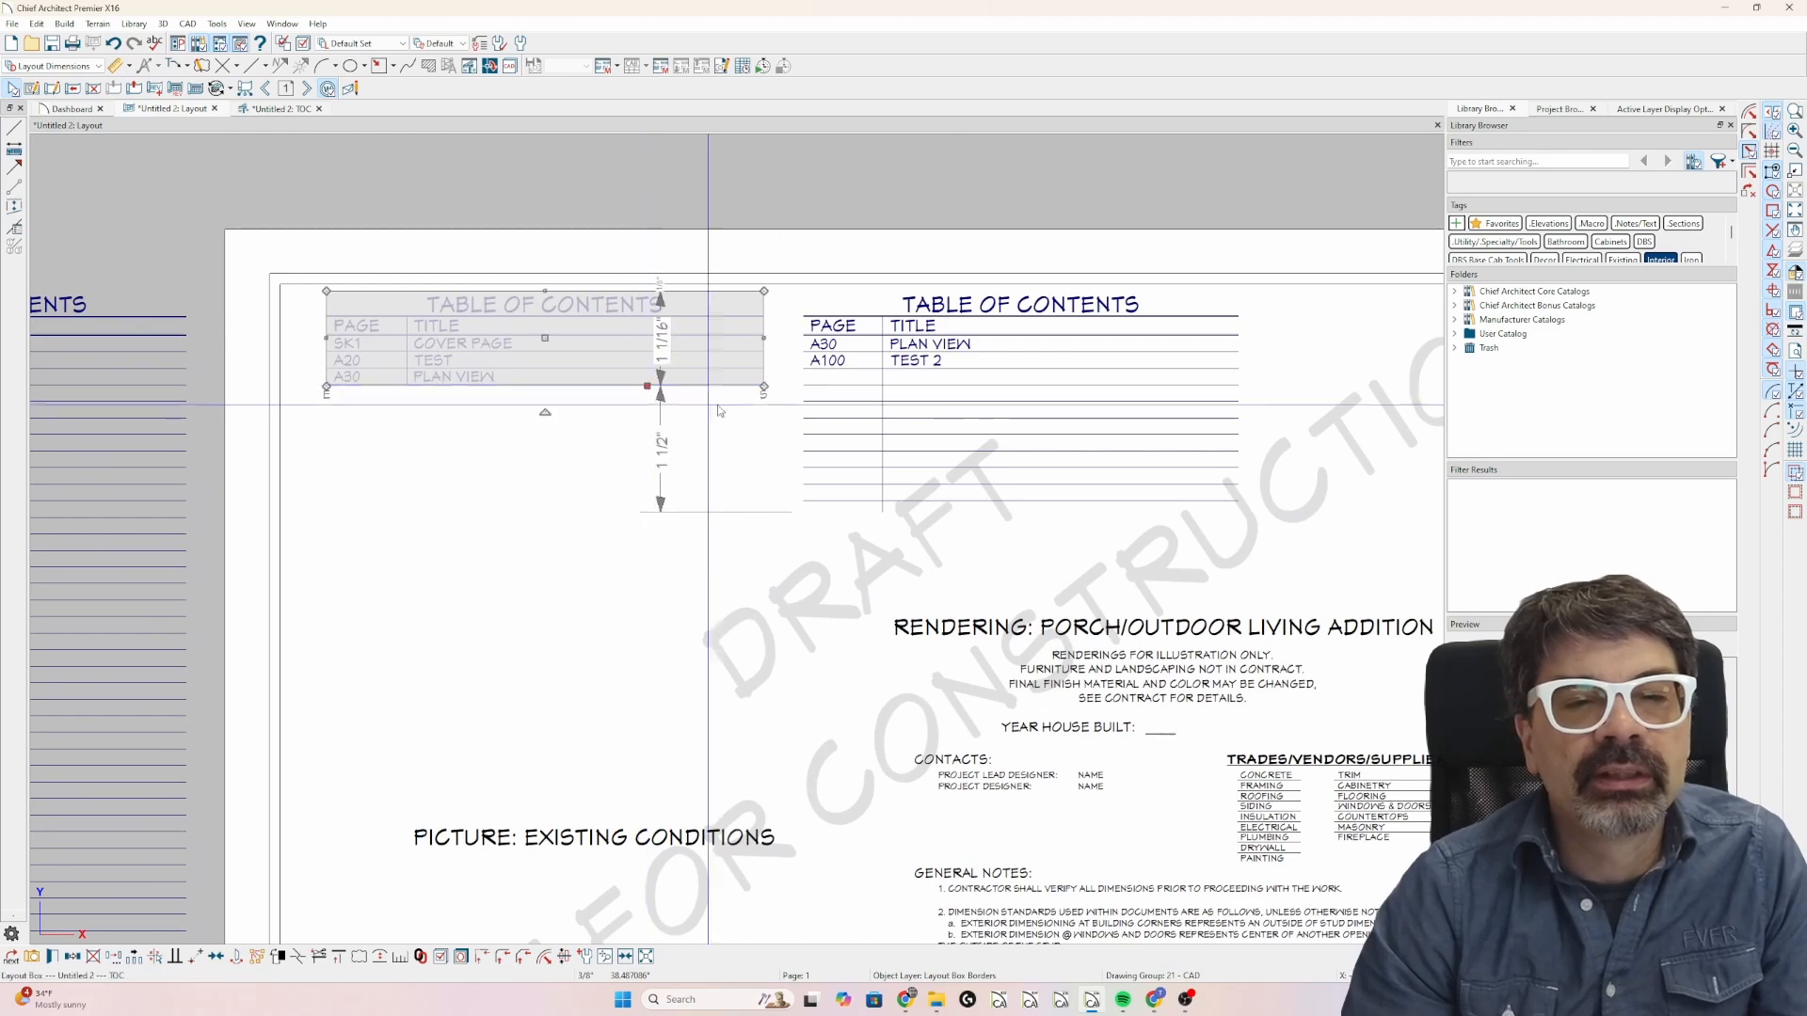
# Crop the second column's row box from its top edge down to just above the A100 row.
pyautogui.click(988, 405)
pyautogui.scroll(2, 988, 339)
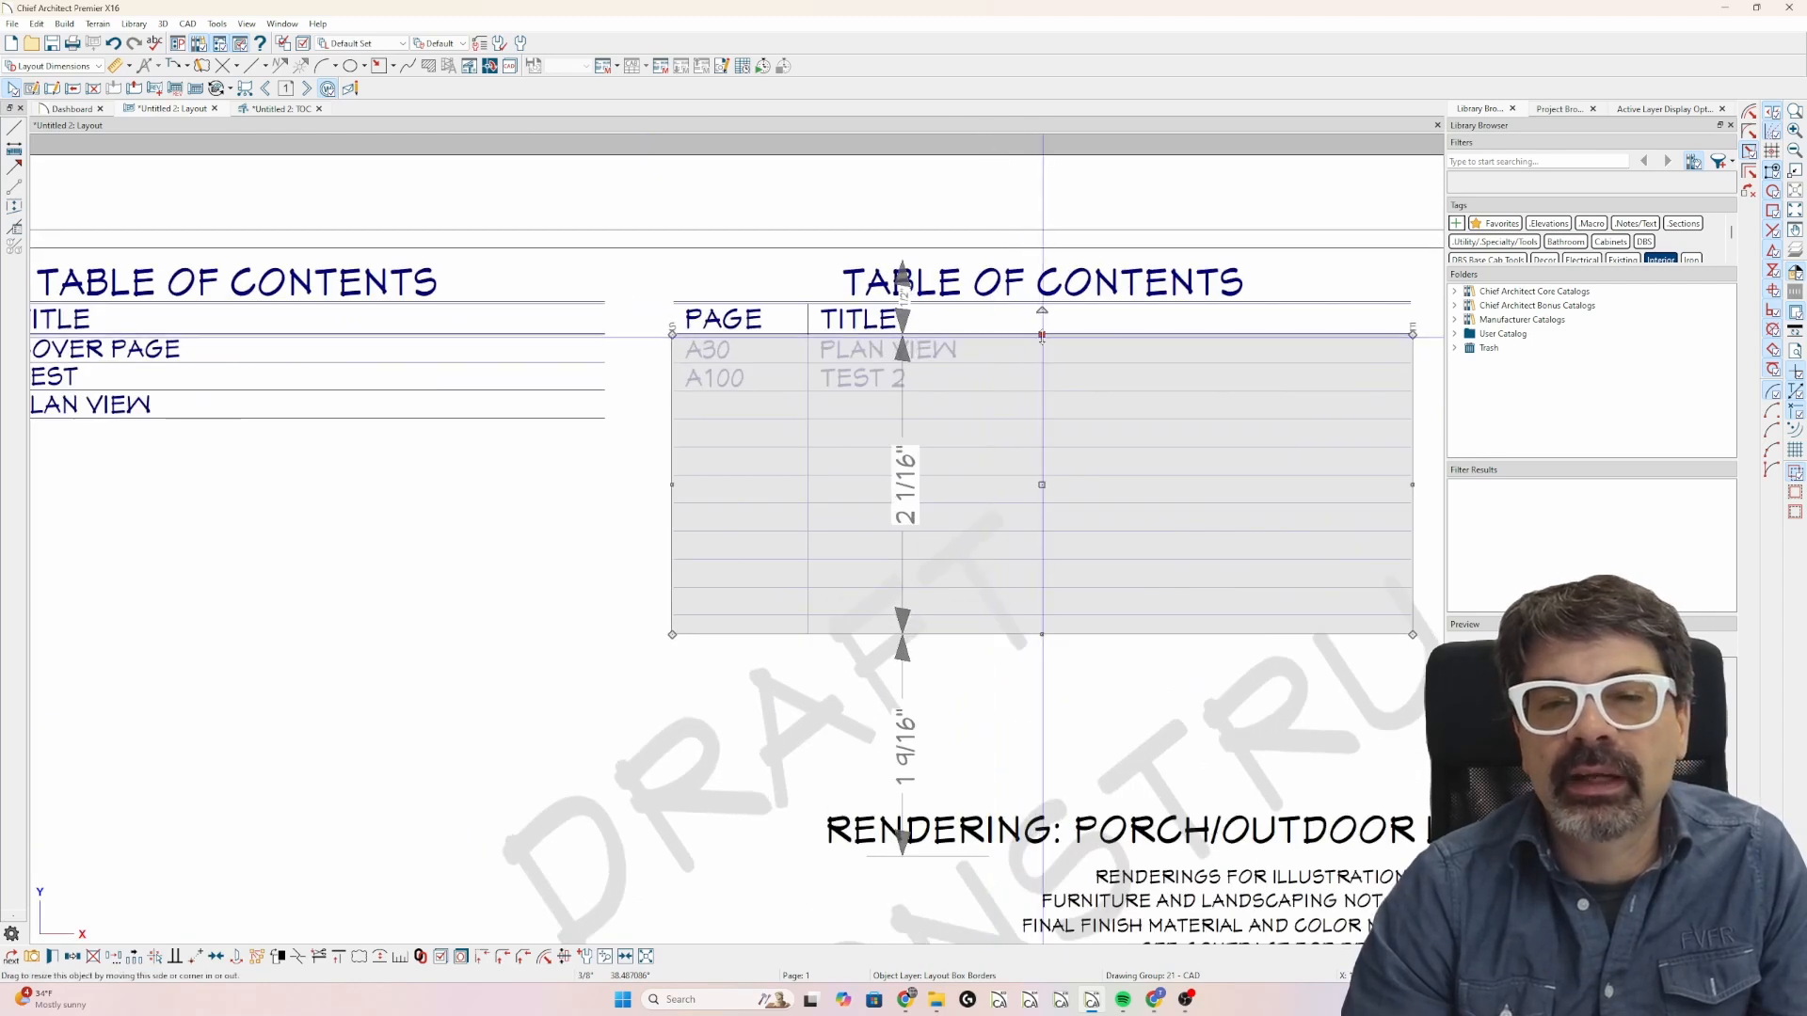
pyautogui.moveTo(1042, 336); pyautogui.dragTo(1042, 363)
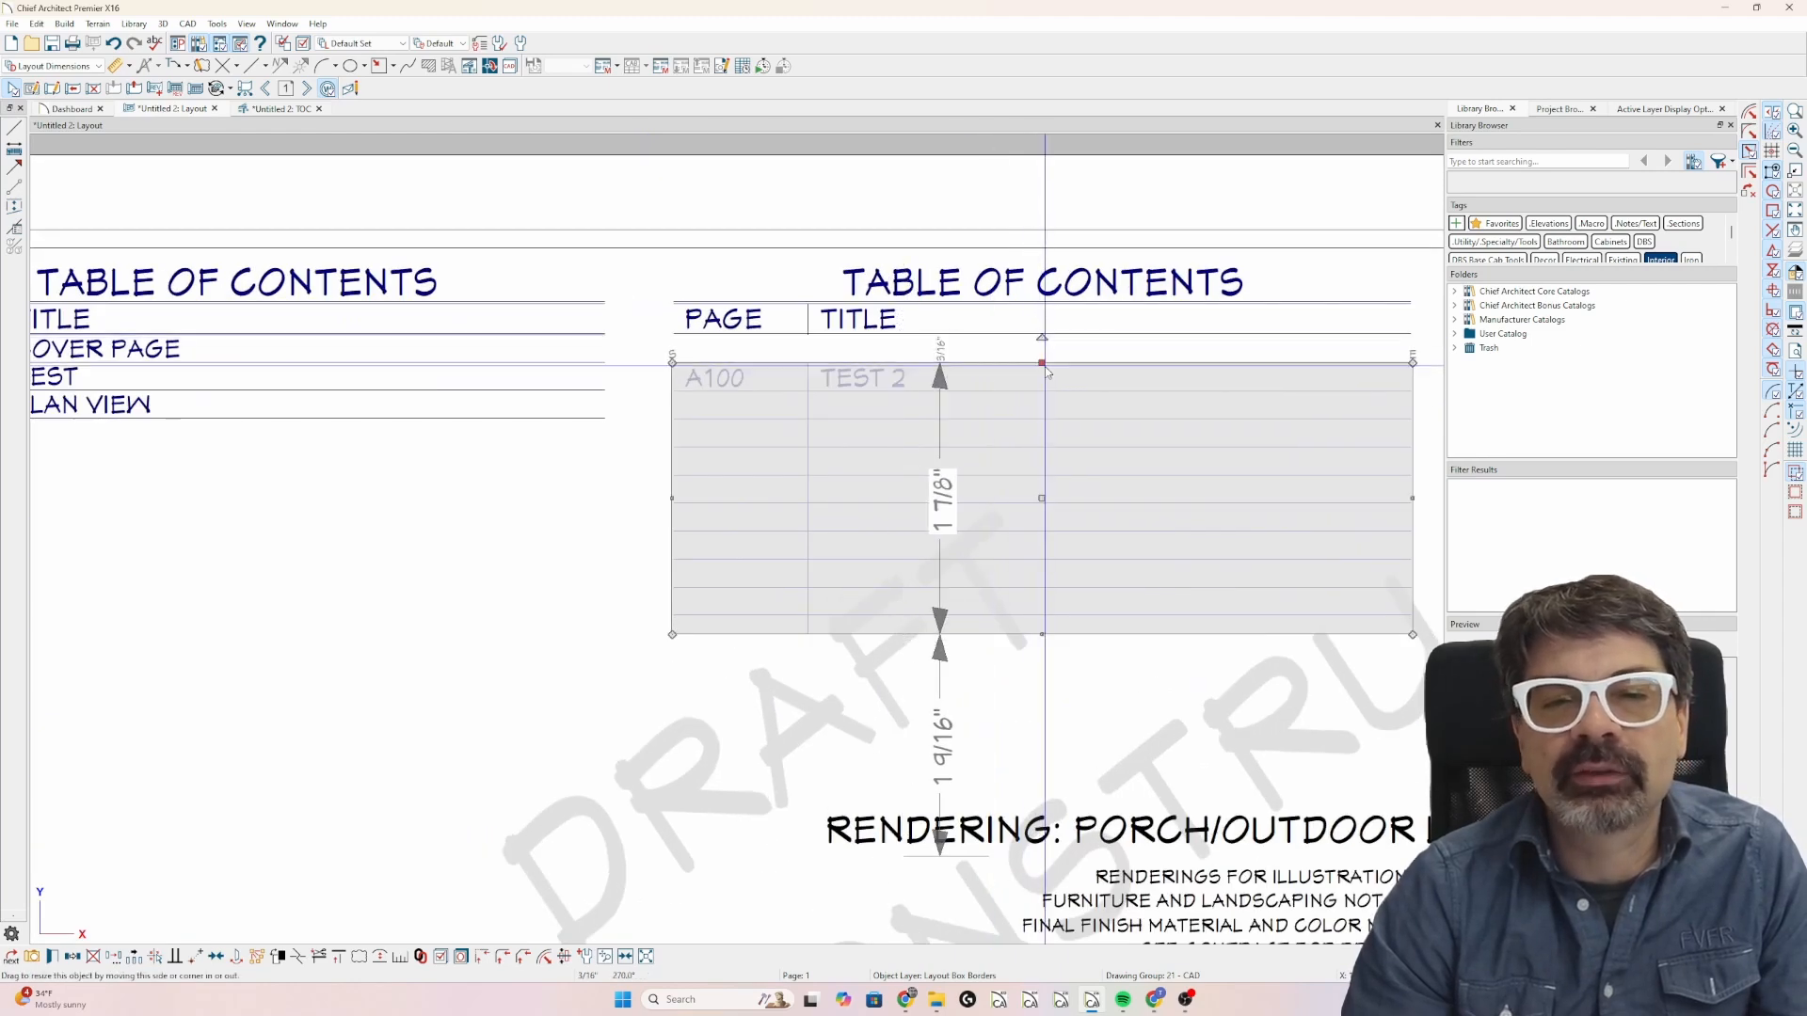
# Move the cropped A100 row box up point to point so it sits directly beneath the second column's heading.
pyautogui.click(673, 362)
pyautogui.click(673, 335)
pyautogui.press('Escape')
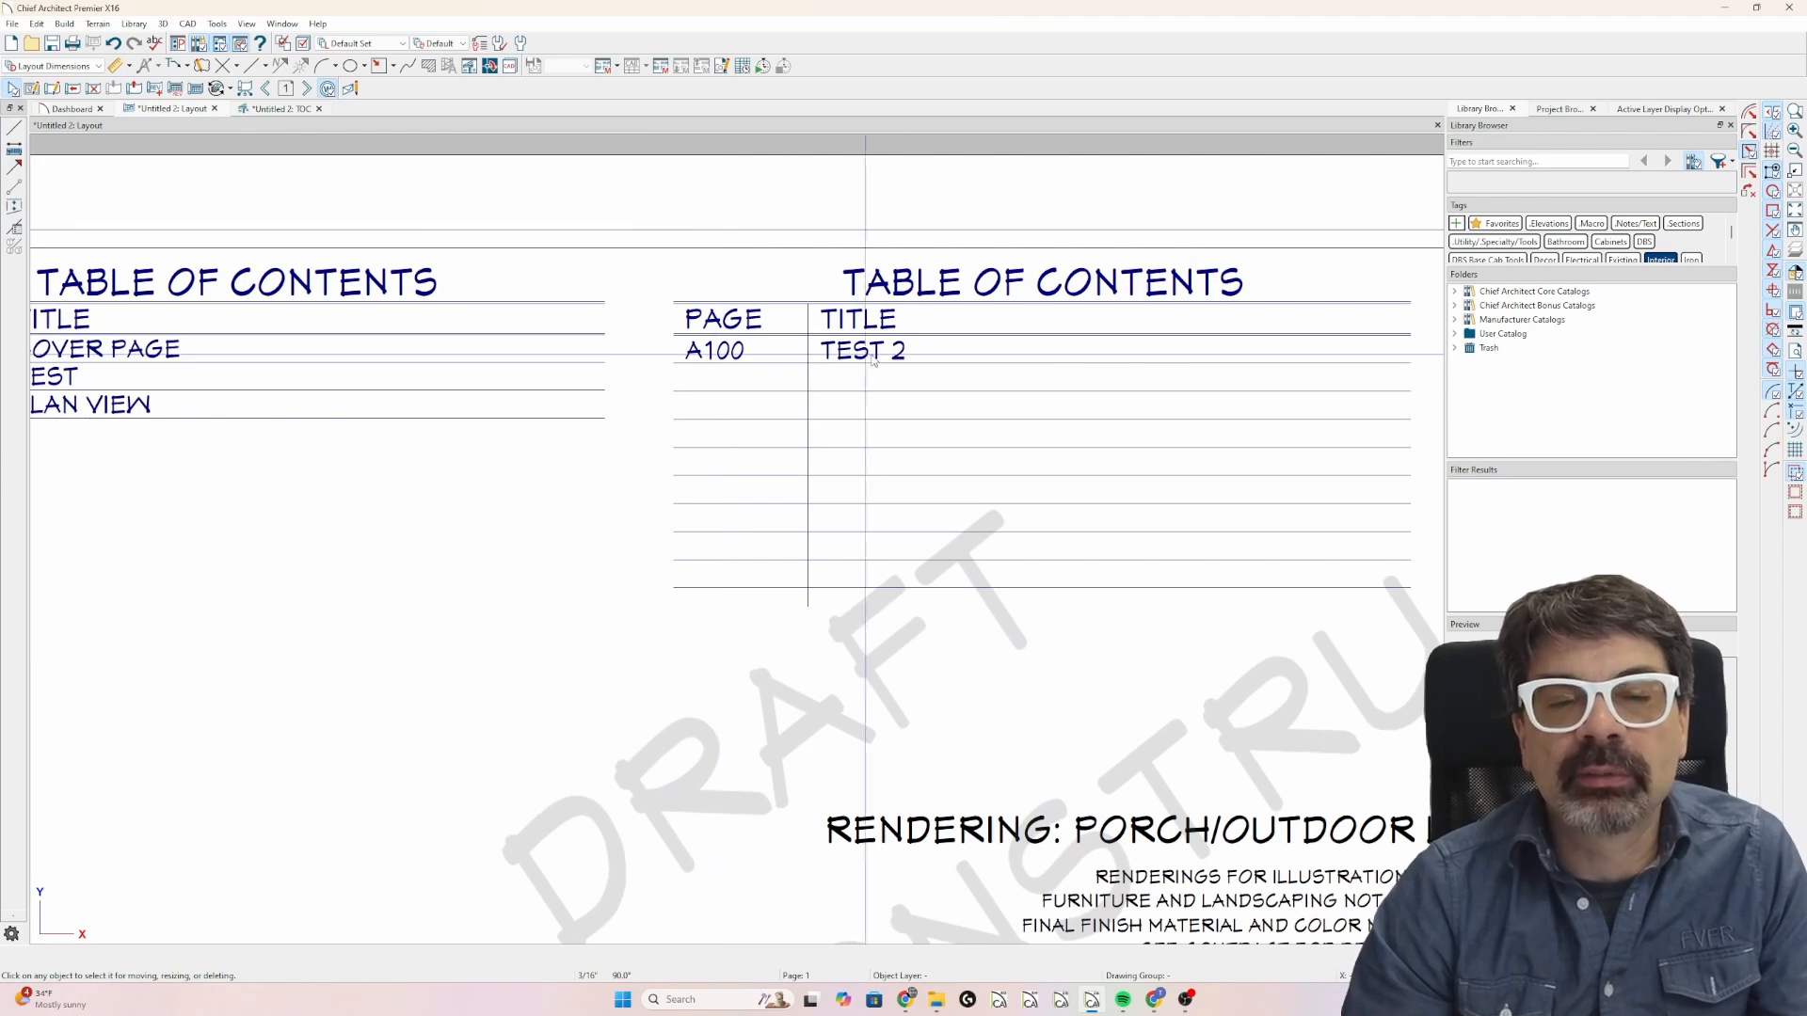
pyautogui.scroll(-1, 870, 367)
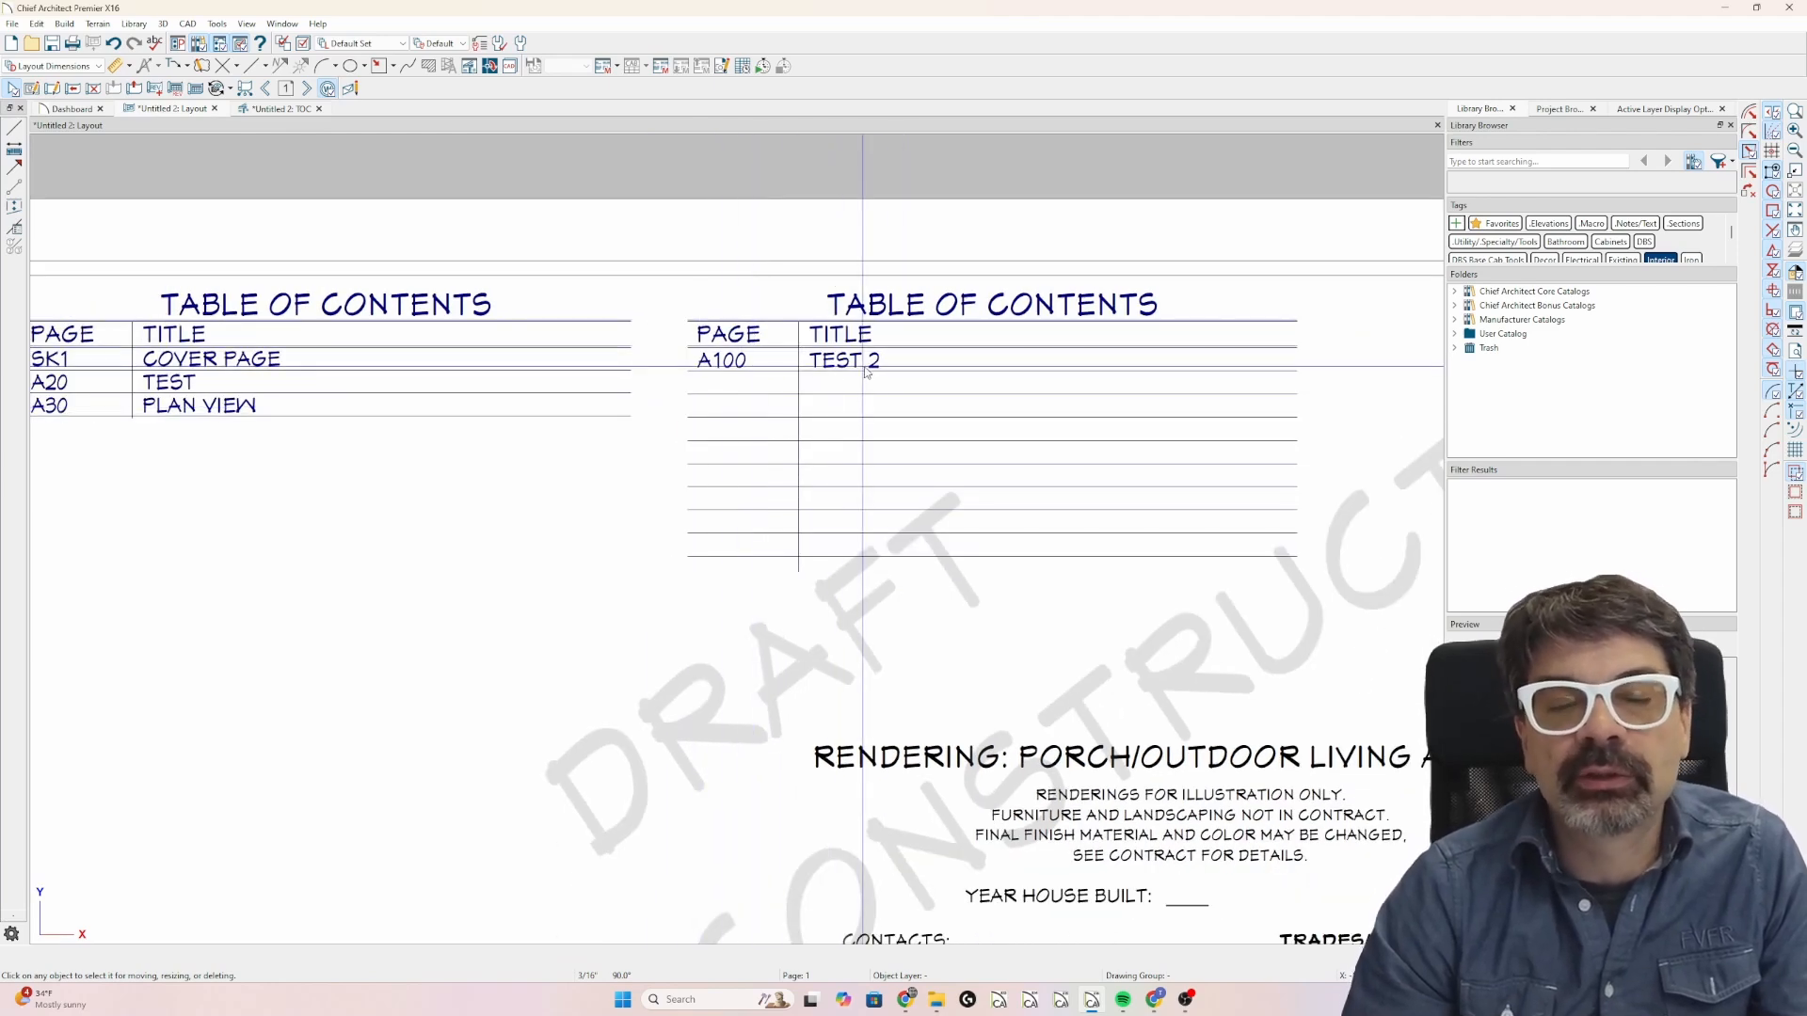
pyautogui.scroll(-1, 874, 400)
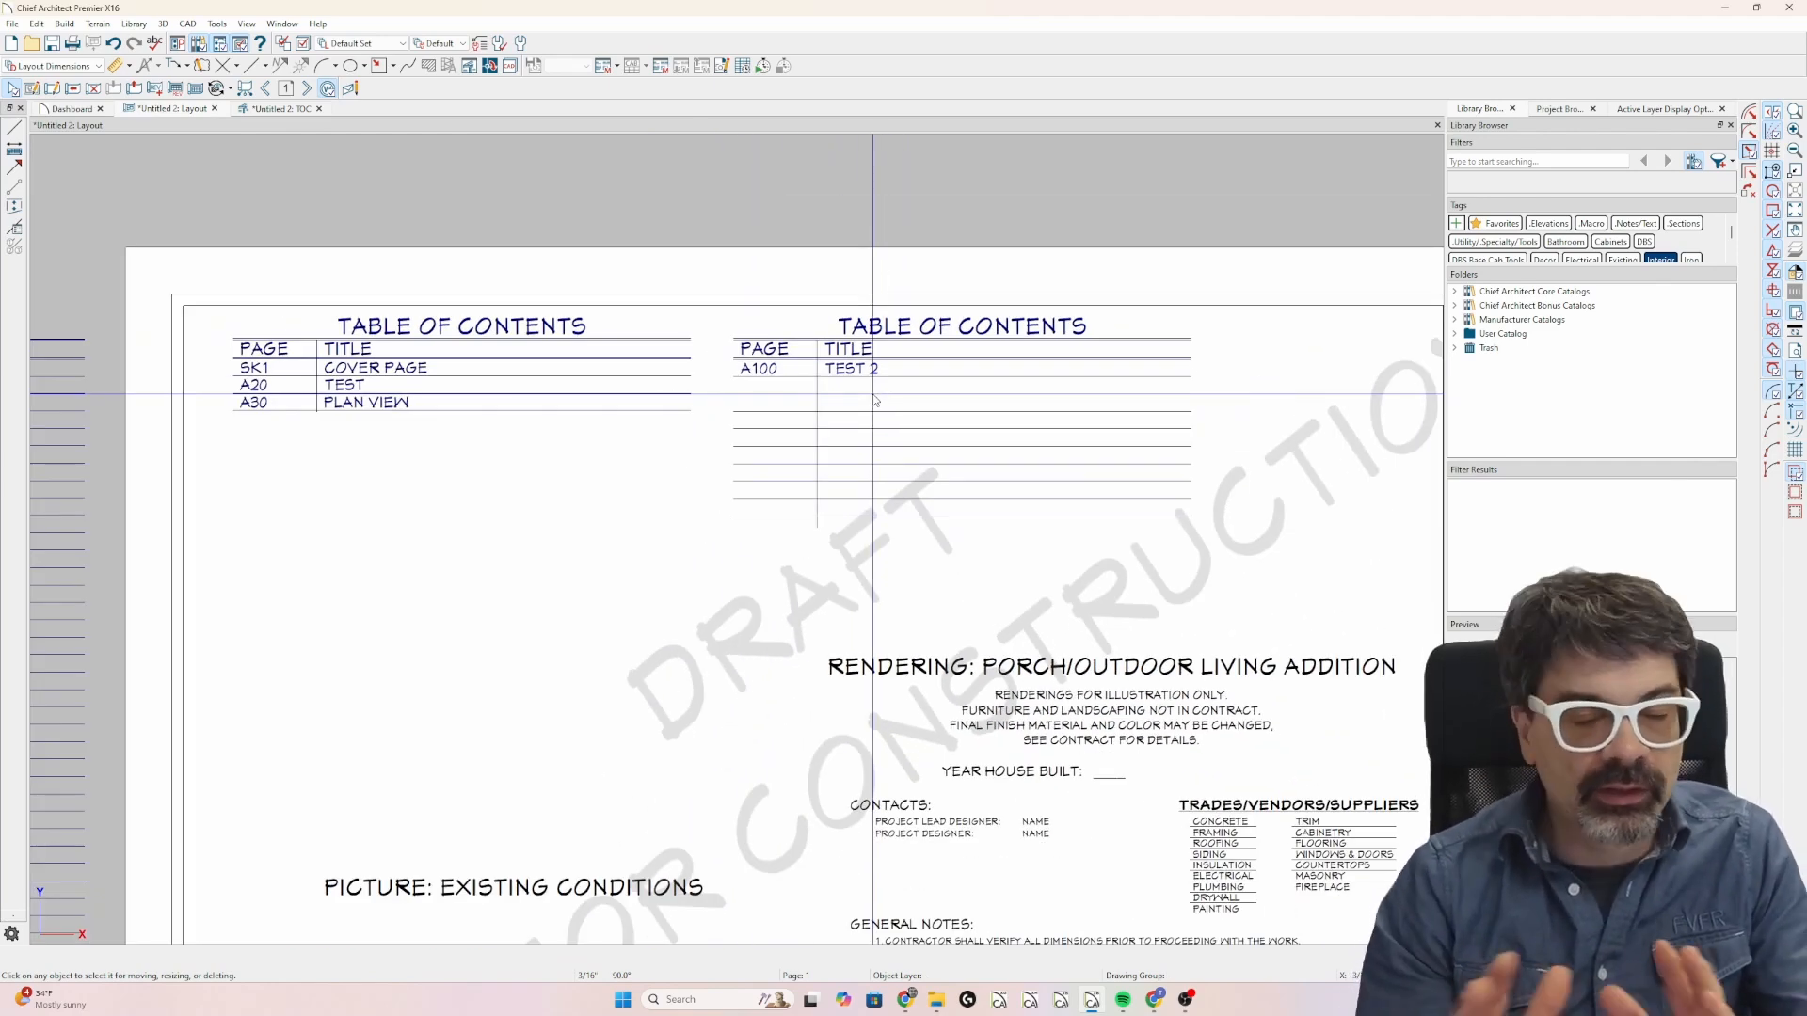
pyautogui.scroll(-2, 874, 400)
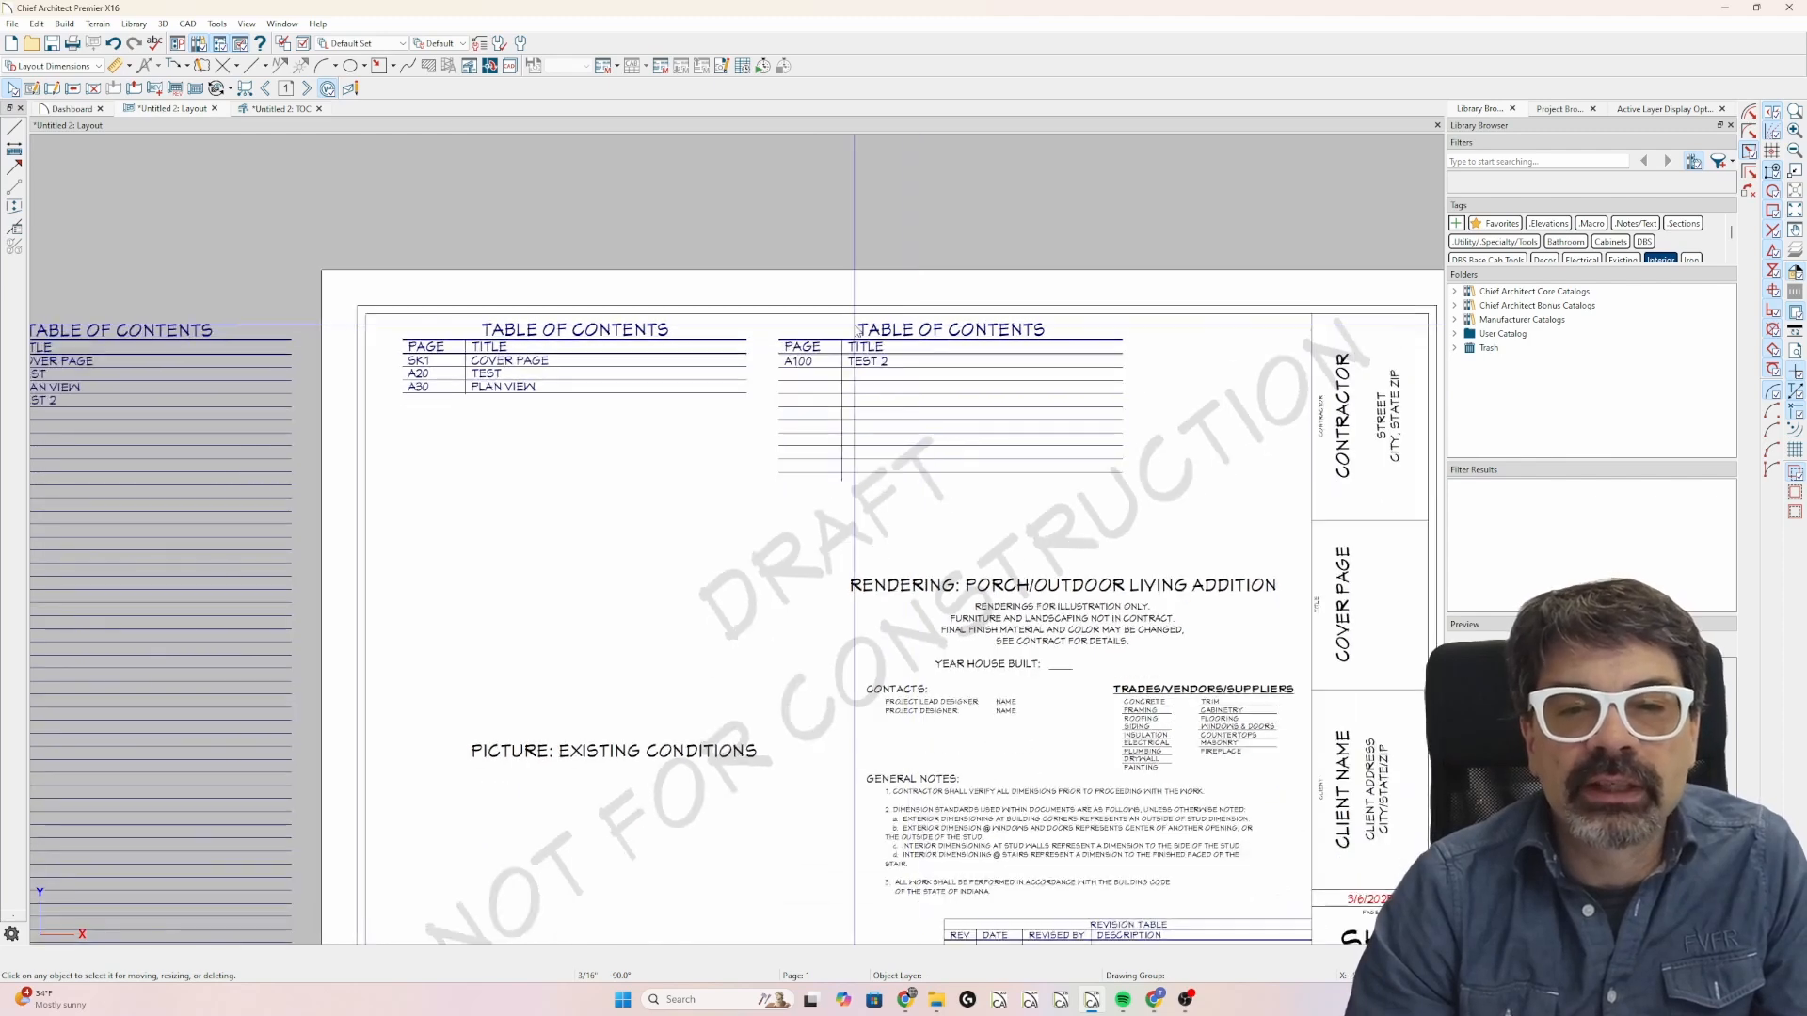
pyautogui.scroll(-1, 832, 358)
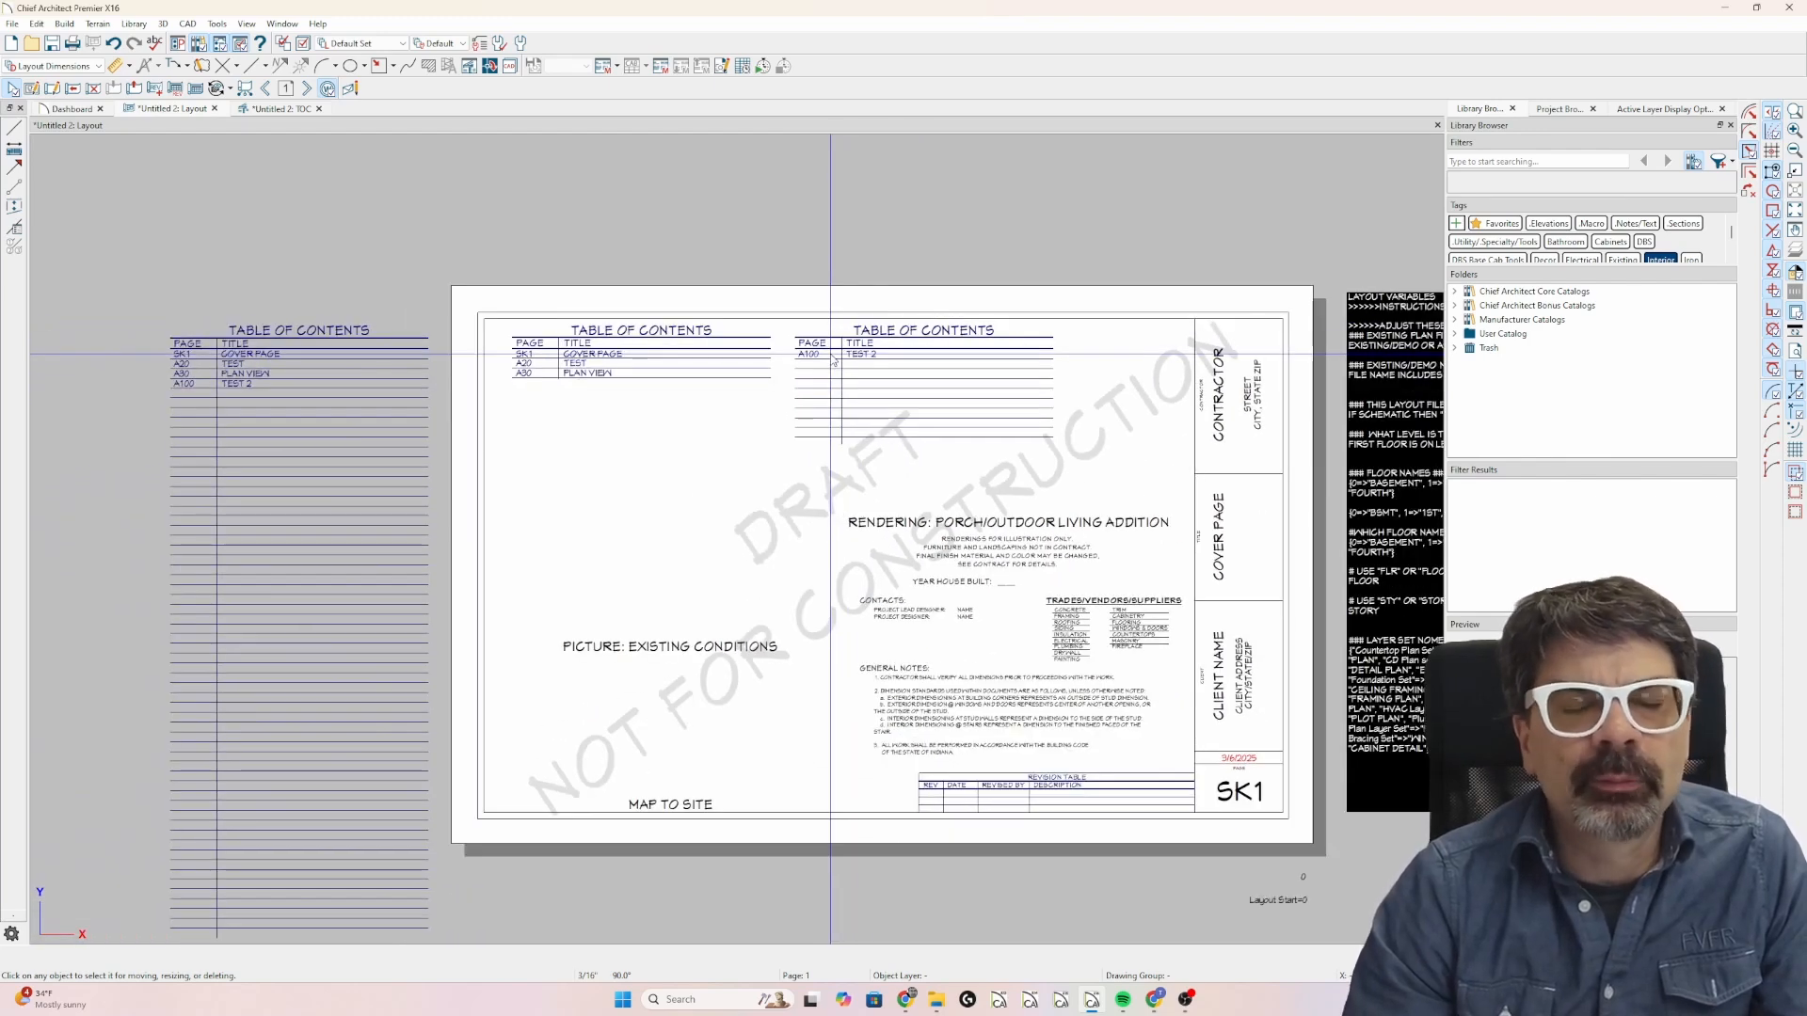